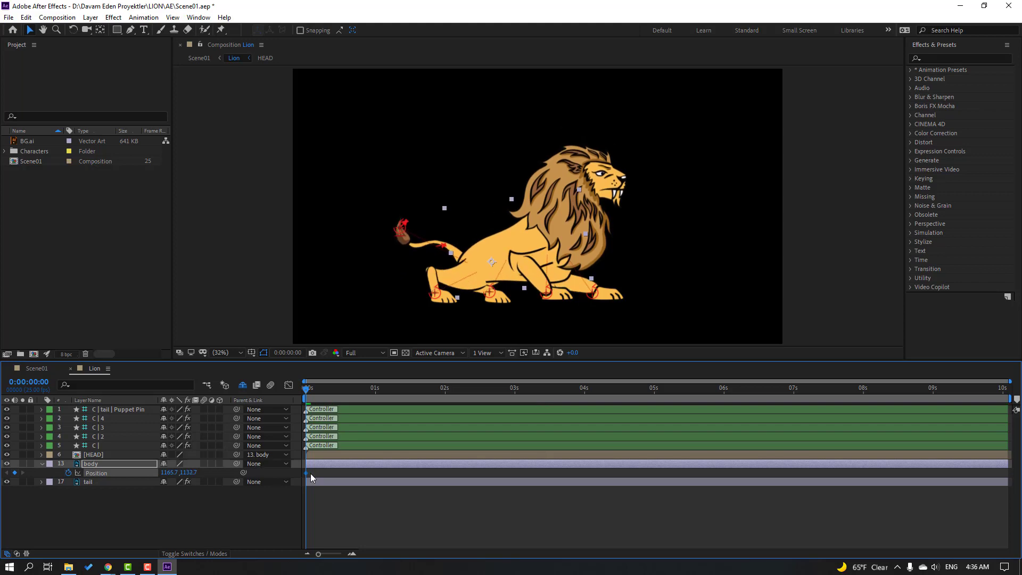
Add a rotation keyframe to the body layer, and move the tail controller to about 797, 864 at frame 21.
key(alt+shift+r)
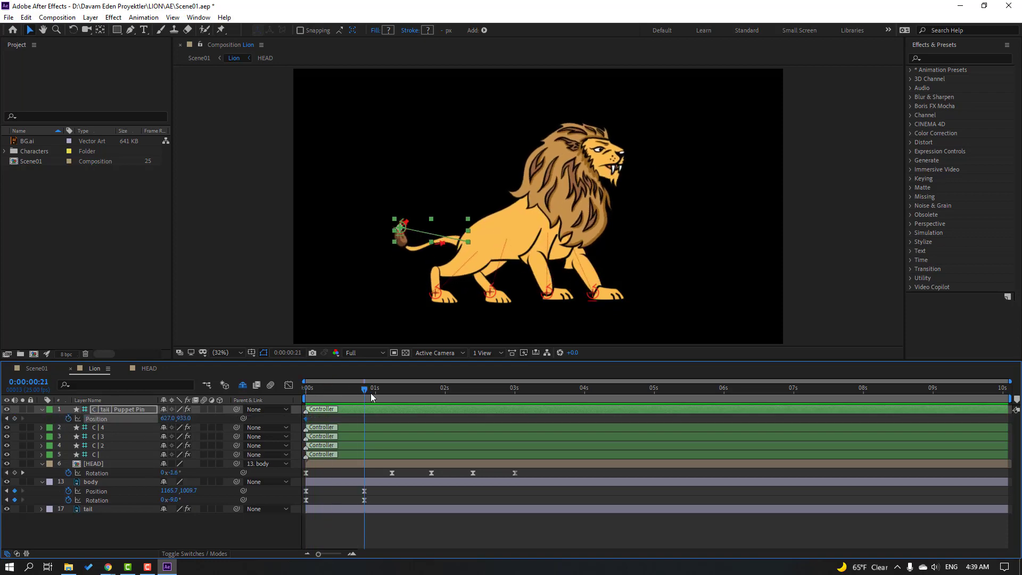
click(372, 396)
scroll(435, 254, up, 5)
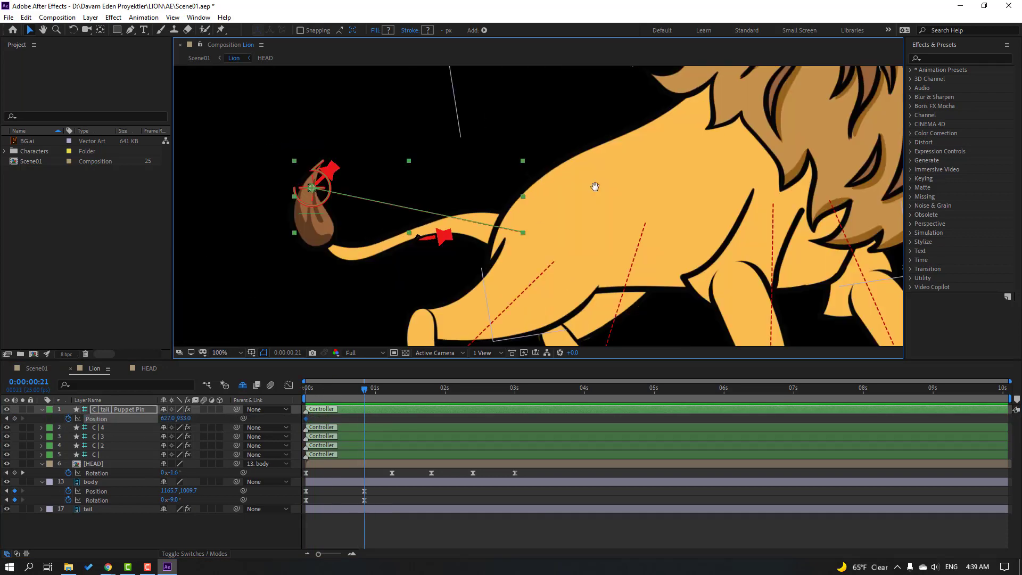
drag(330, 175, 456, 104)
scroll(456, 104, down, 4)
right_click(366, 419)
key(Escape)
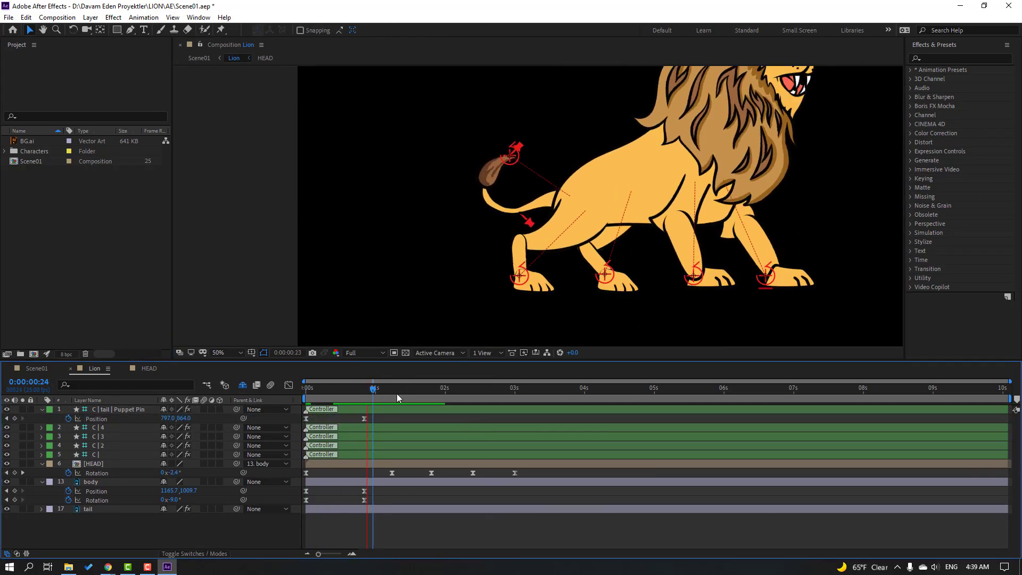
Keyframe a slight shift of the tail controller toward the rear of the lion, a little past 1.5 seconds.
click(420, 393)
drag(509, 155, 491, 159)
click(436, 394)
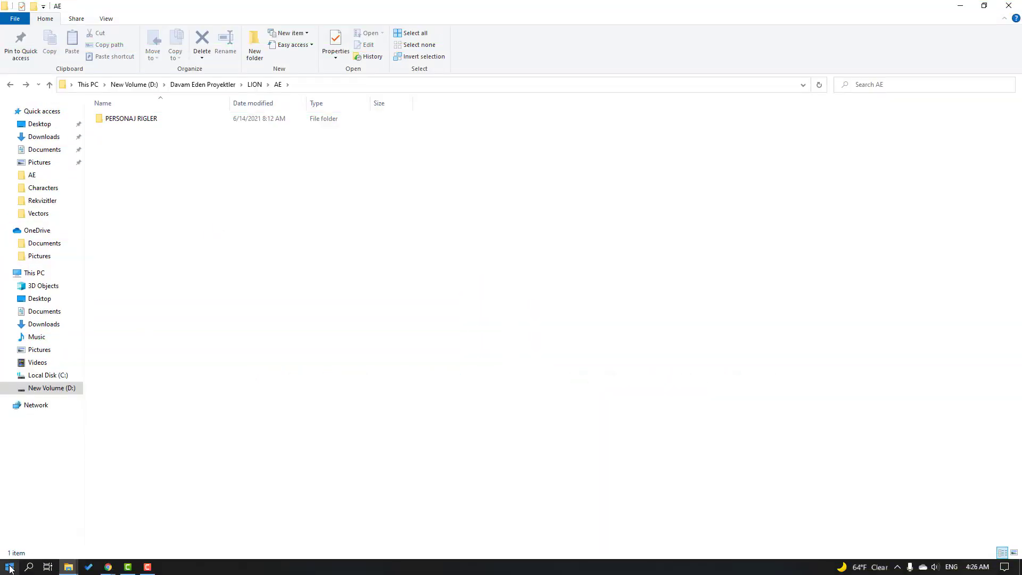
Launch Adobe After Effects 2019 and copy the path of the D:\Davam Eden Proyektler\LION\AE folder while it loads.
click(9, 567)
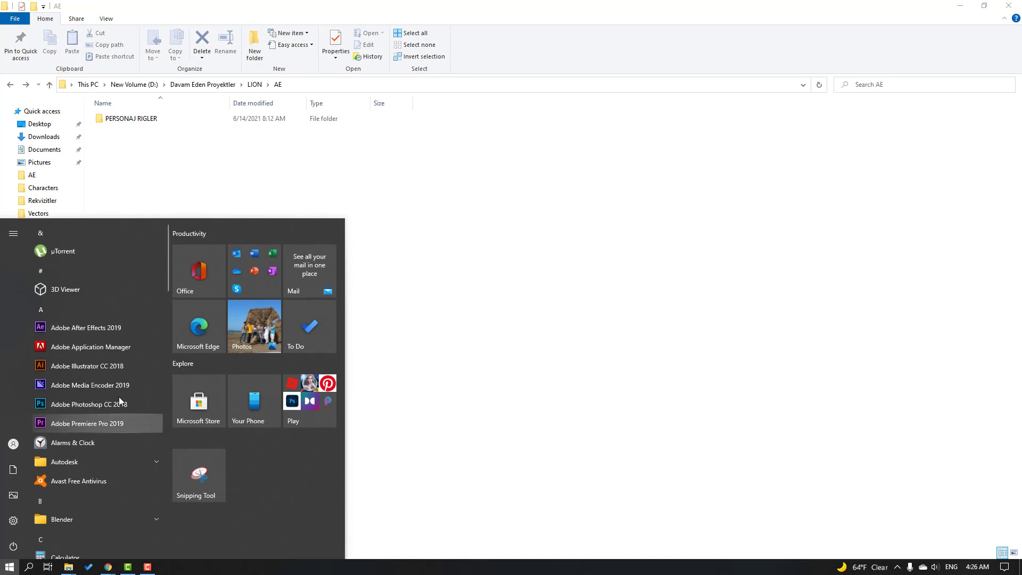
click(103, 334)
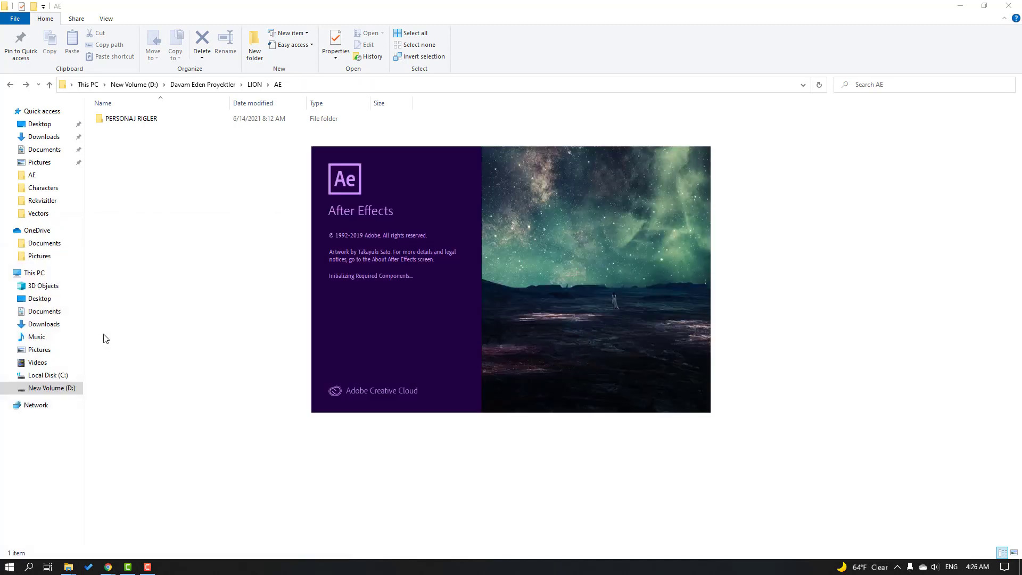
click(323, 83)
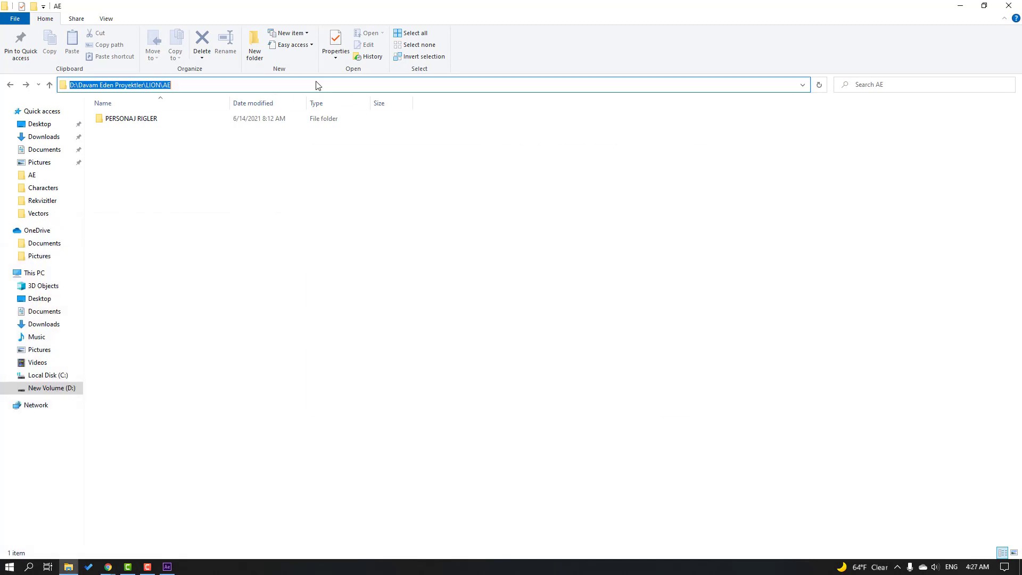
click(314, 84)
click(301, 81)
key(ctrl+c)
click(256, 274)
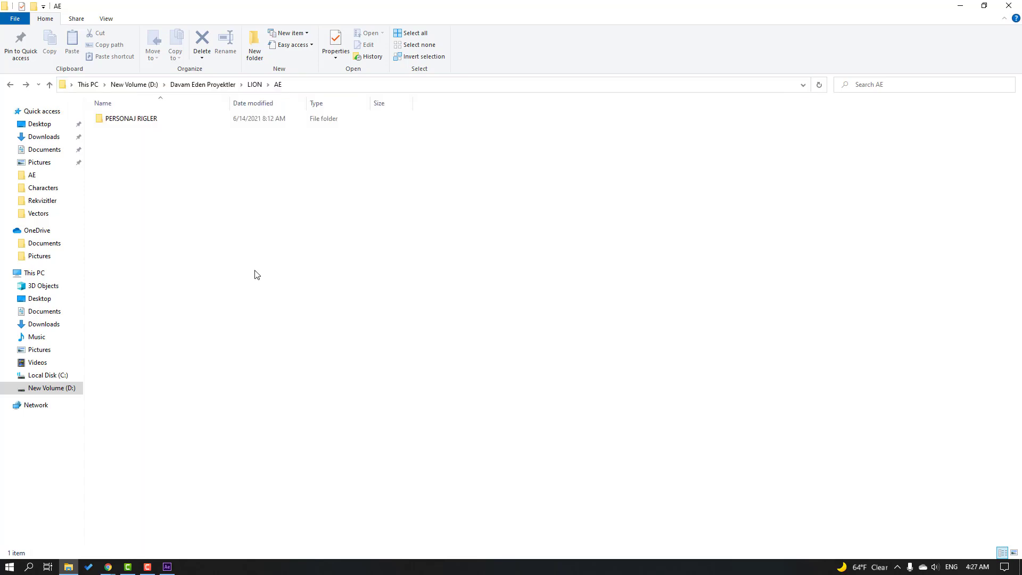
click(168, 566)
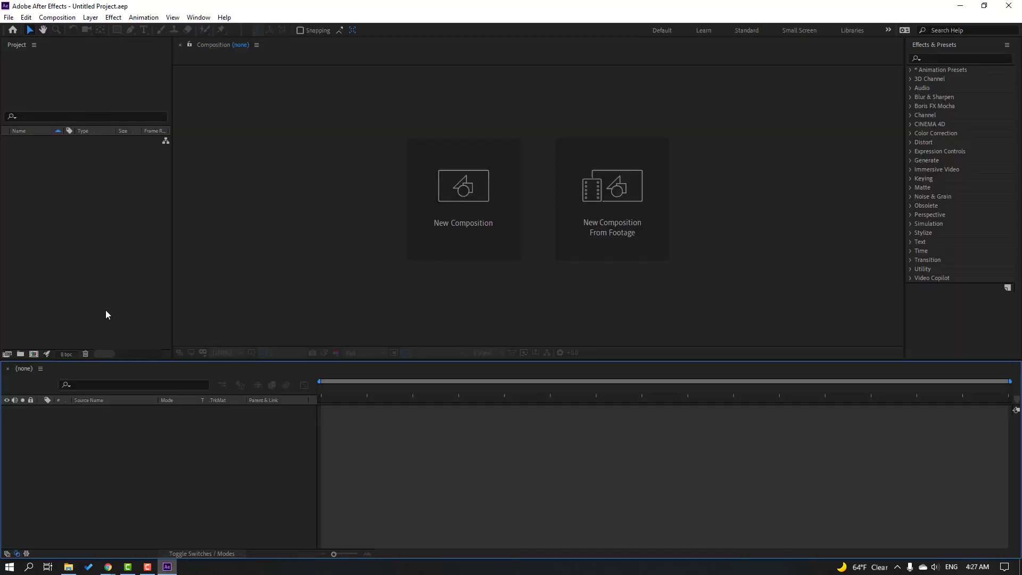
Save the empty project as Scene01 in D:\Davam Eden Proyektler\LION\AE.
click(8, 17)
mouse_move(48, 129)
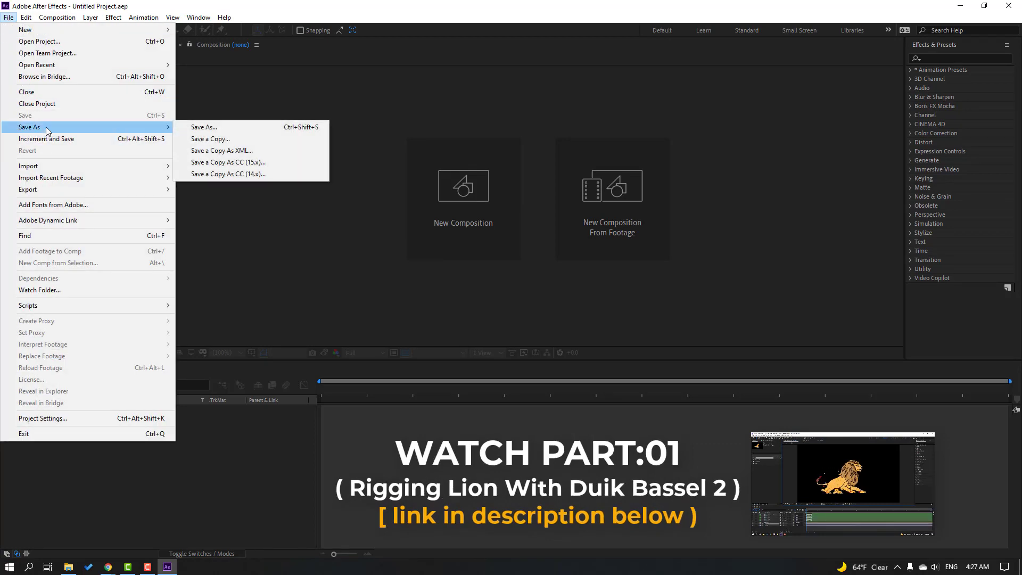
click(308, 128)
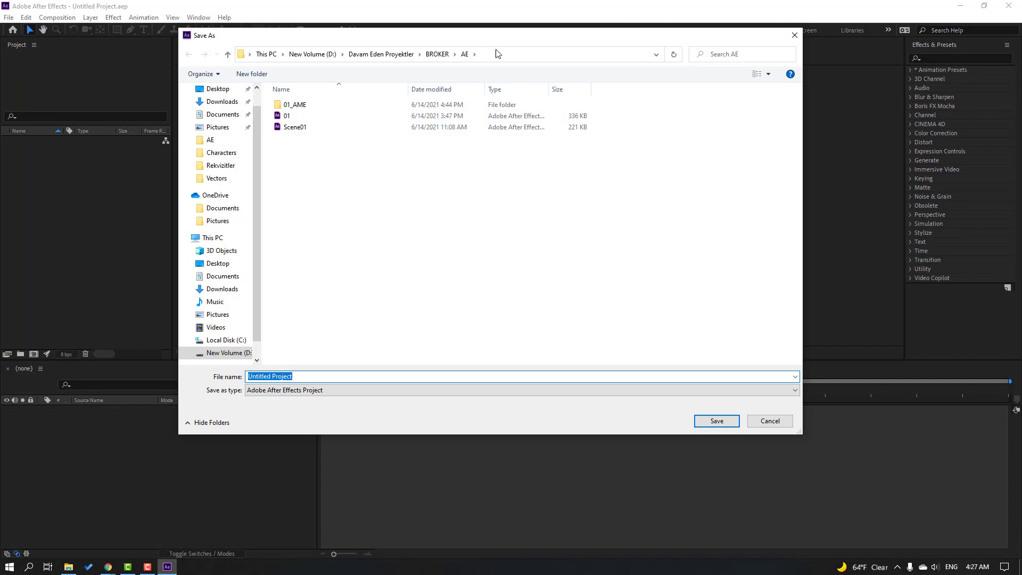
click(508, 53)
key(ctrl+v)
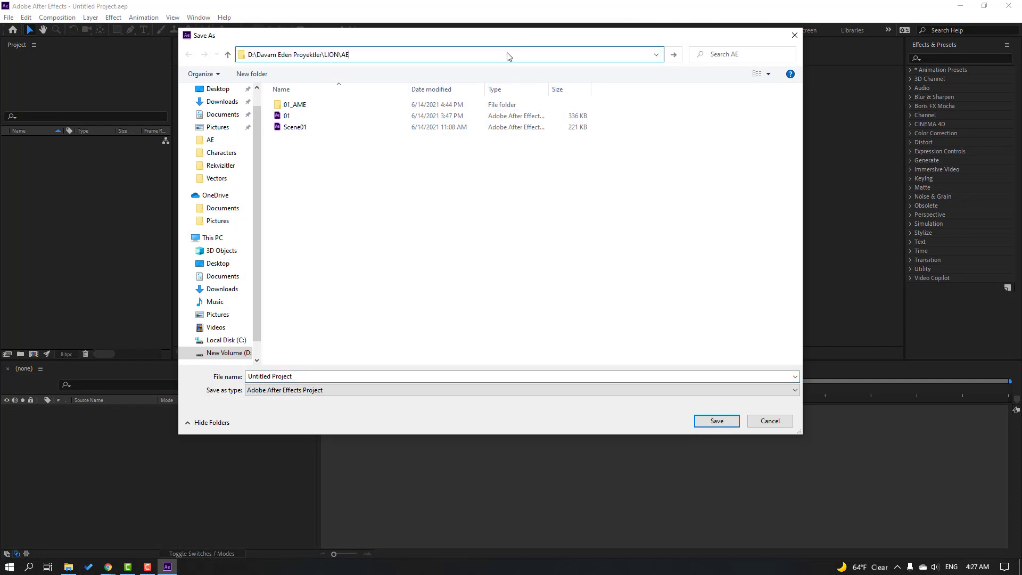
key(Return)
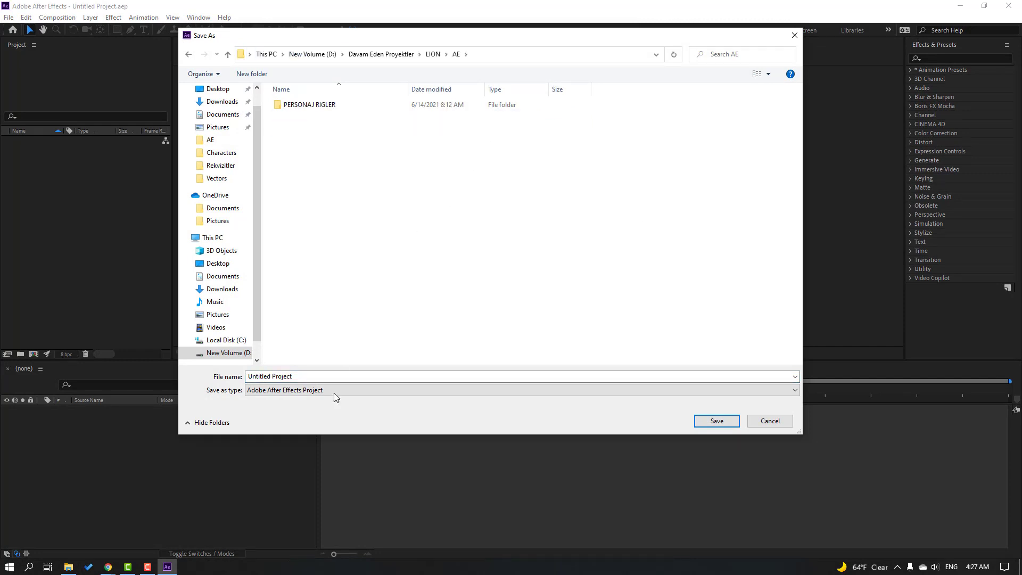
click(316, 382)
text(Scene01)
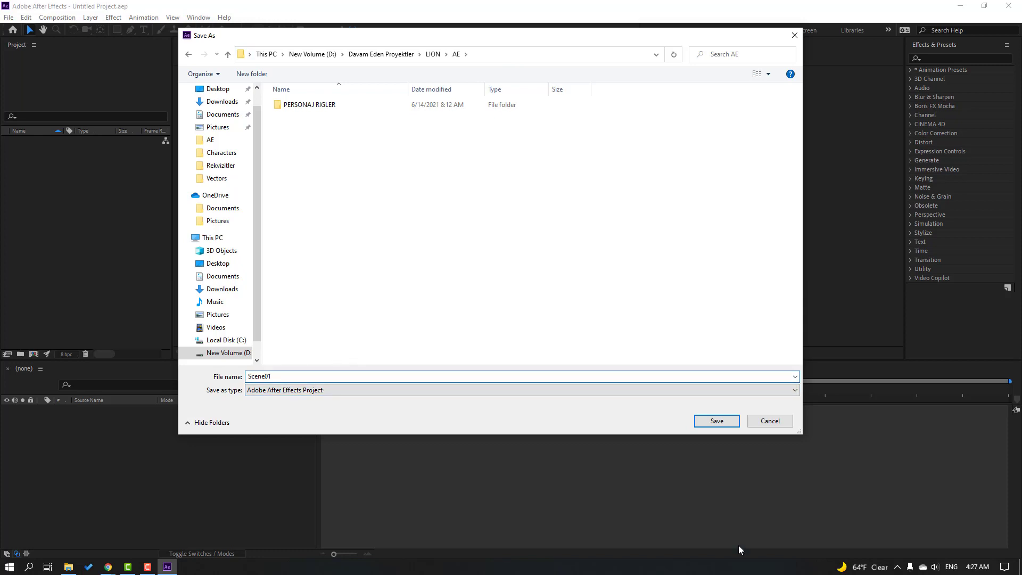
click(724, 424)
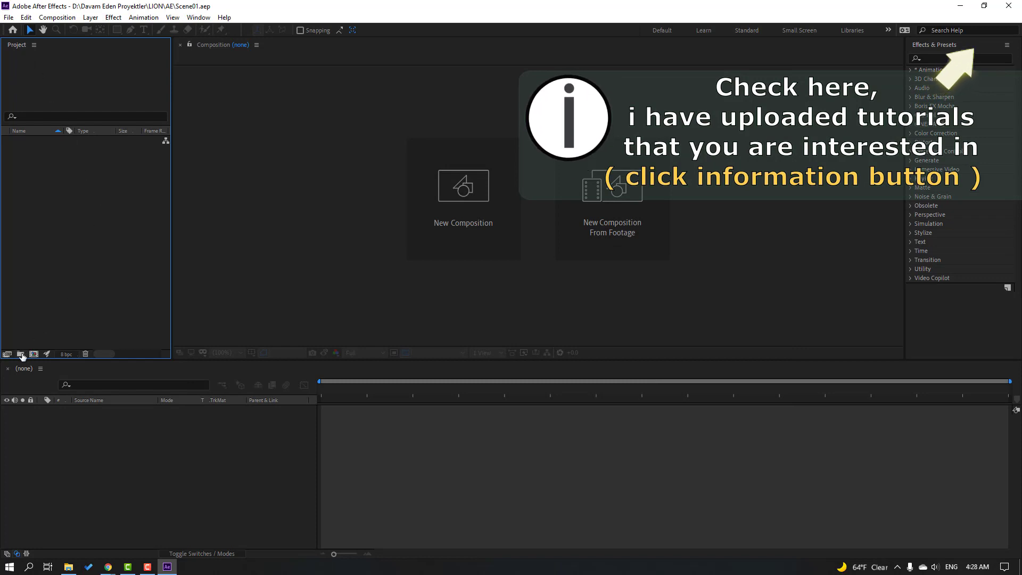
Create a project folder named Characters.
click(20, 354)
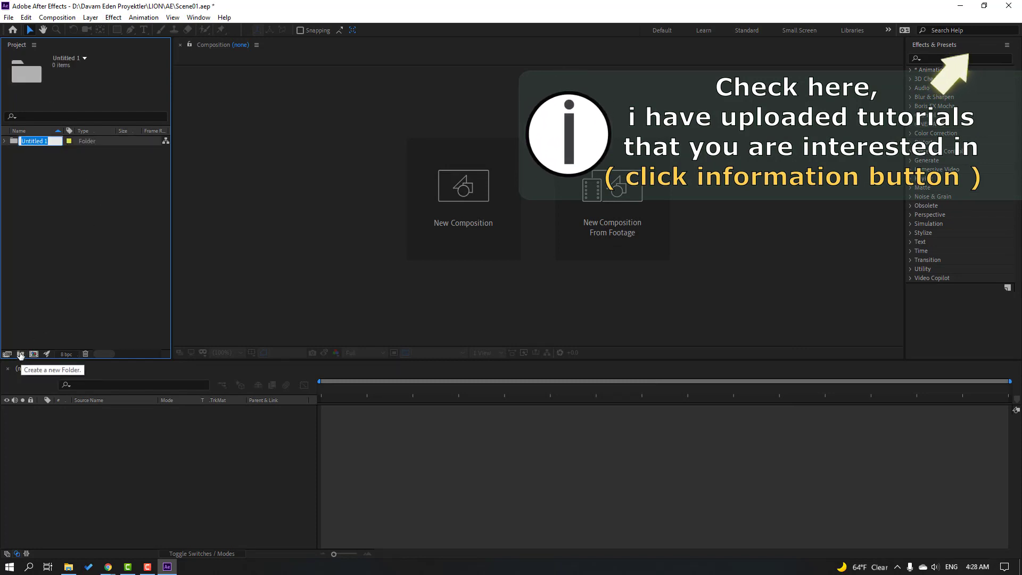
text(Characters)
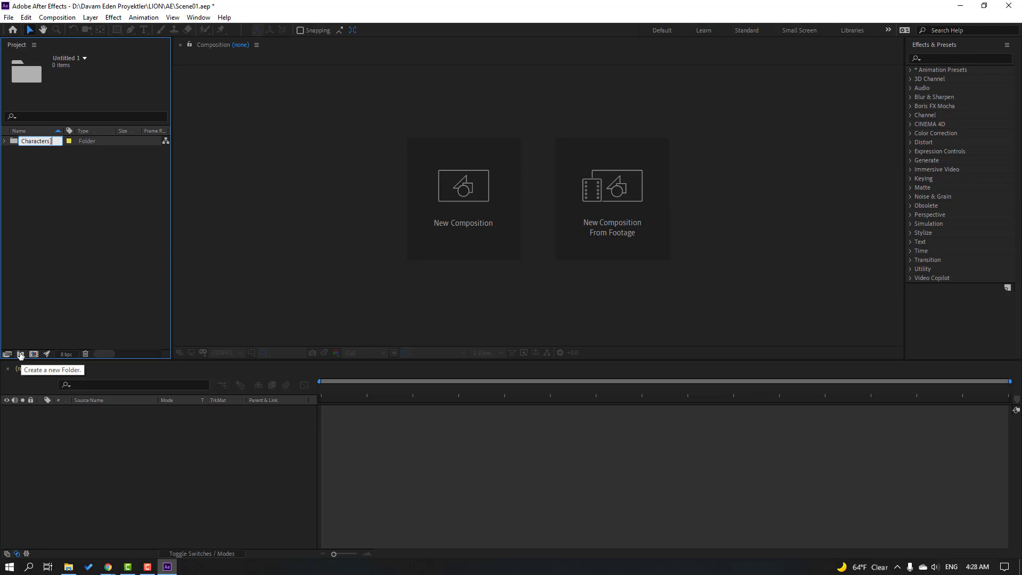
click(94, 236)
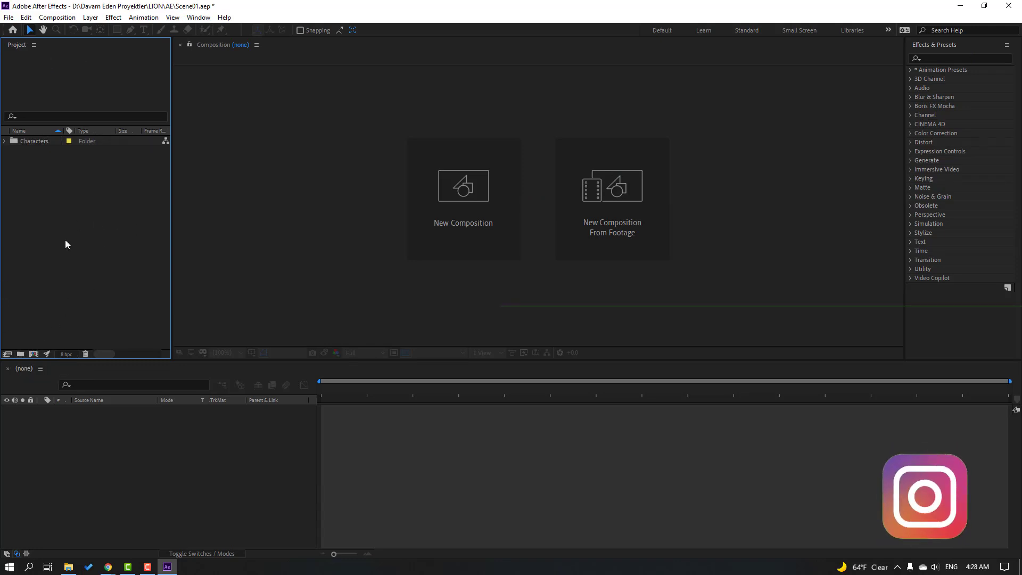
Start a file import and browse to the copied D:\Davam Eden Proyektler\LION\AE folder.
right_click(59, 203)
mouse_move(86, 254)
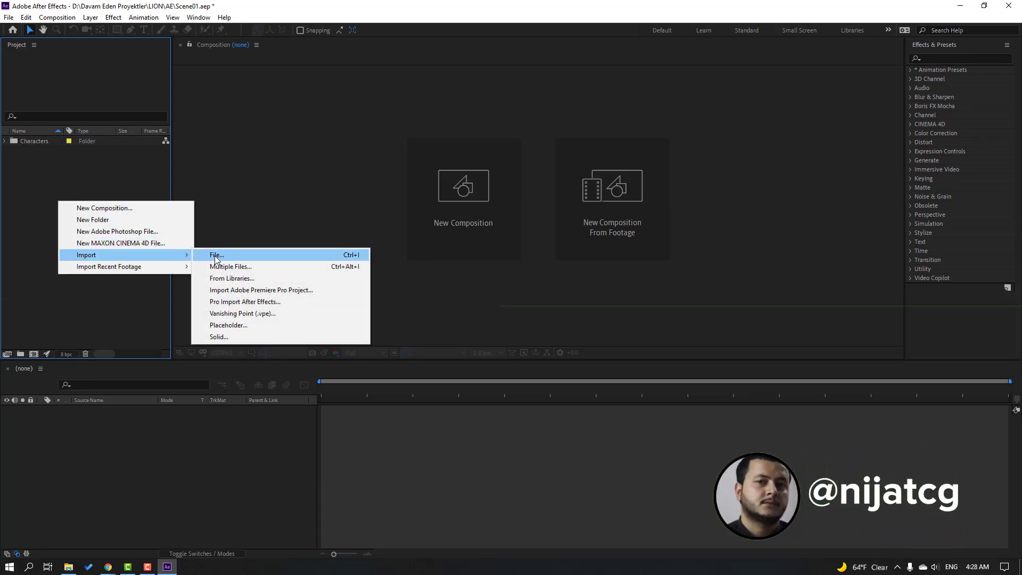
click(339, 259)
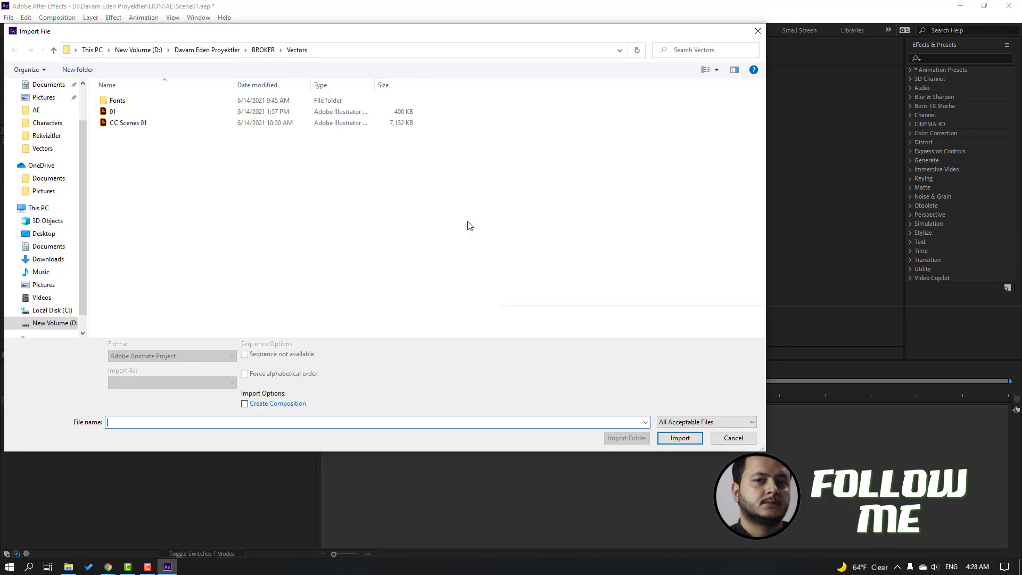
click(358, 52)
key(ctrl+v)
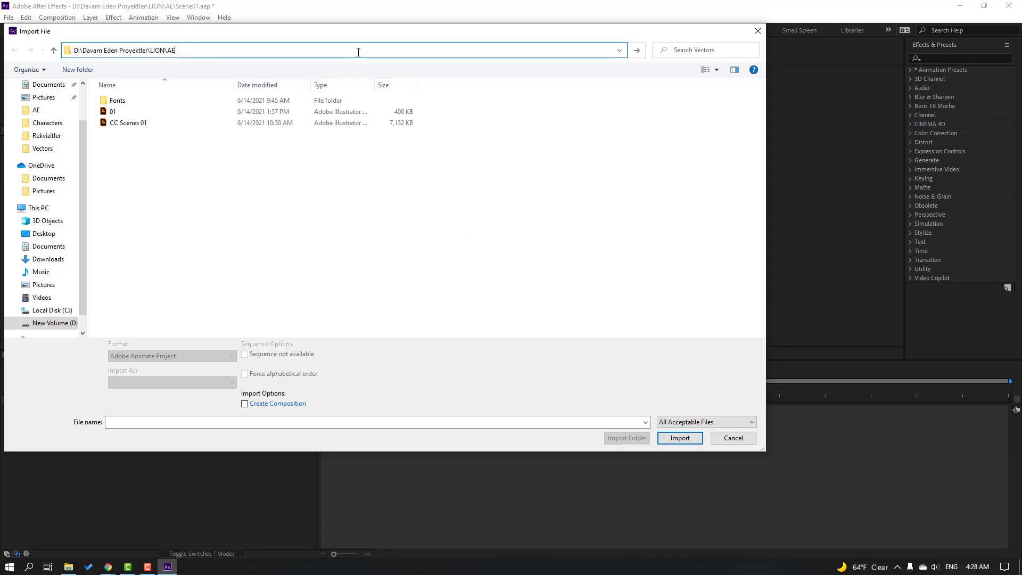
key(Return)
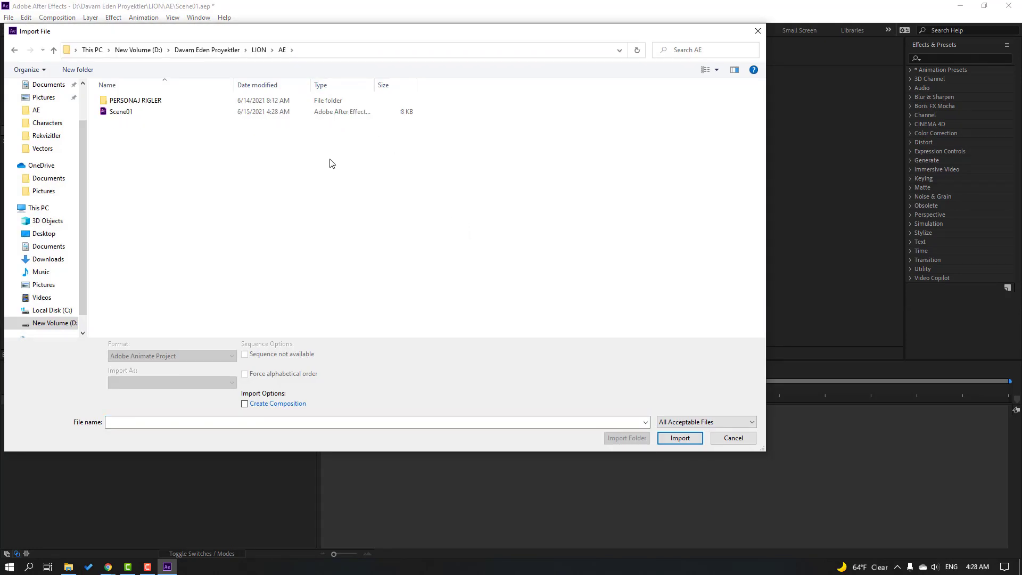
drag(365, 40, 403, 41)
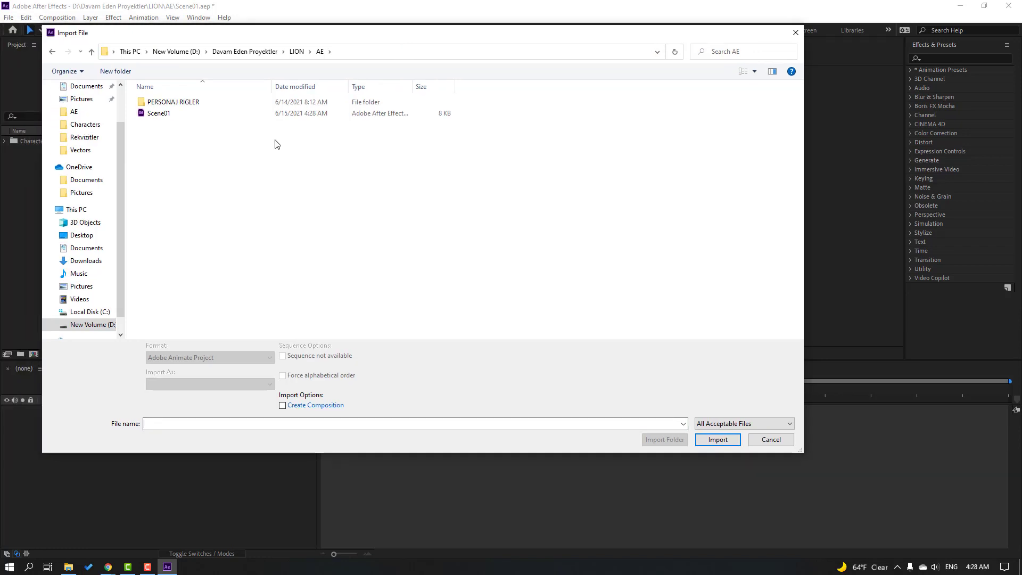
Import the Lion After Effects file as a Project from the PERSONAJ RIGLER\Lion folder.
double_click(171, 104)
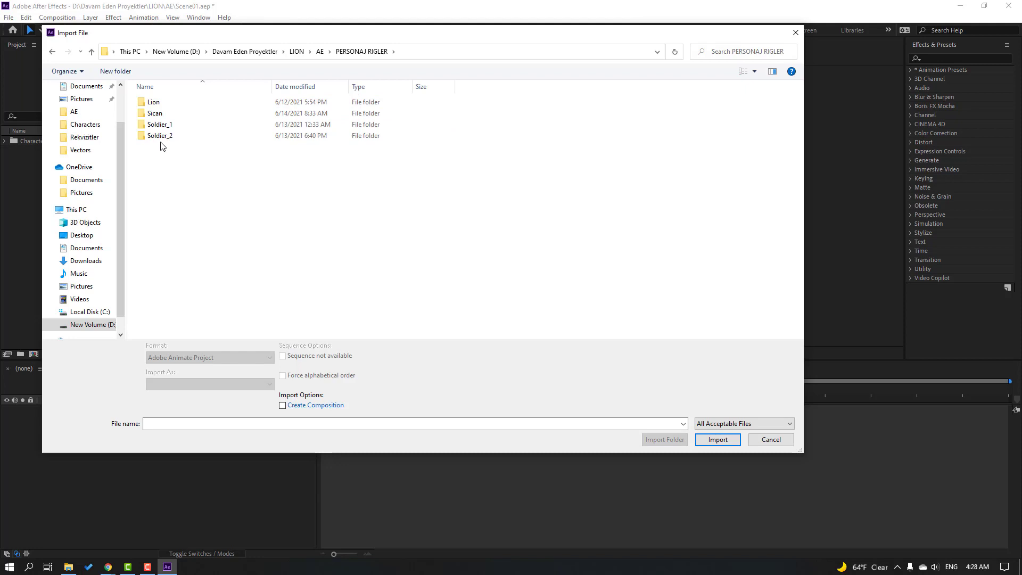
double_click(154, 102)
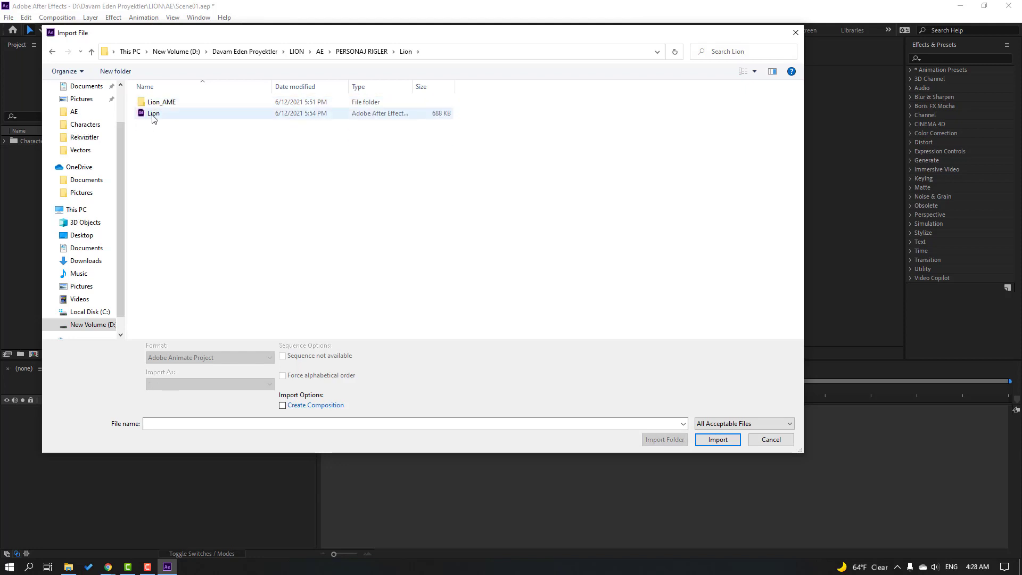
click(153, 114)
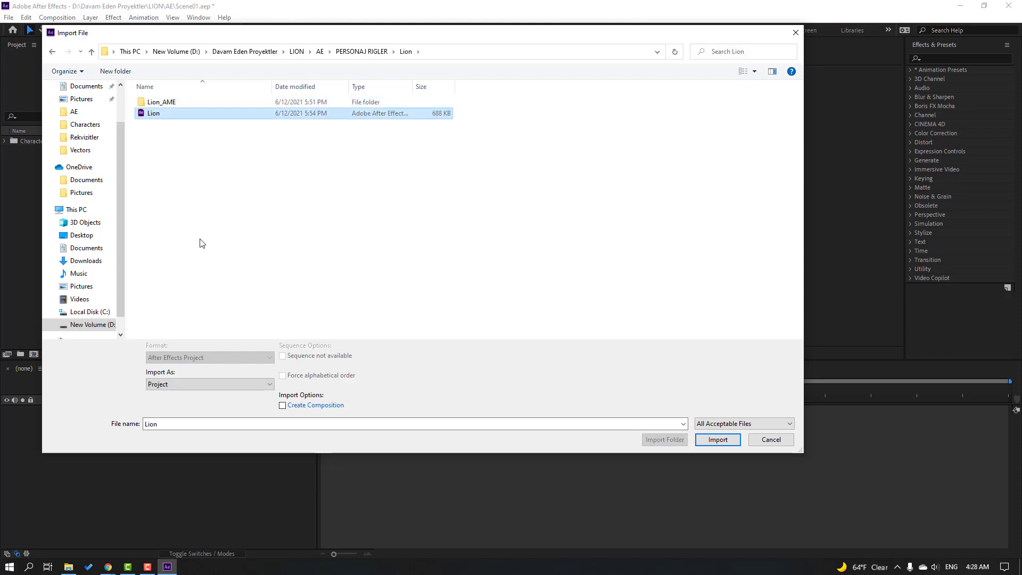
click(239, 380)
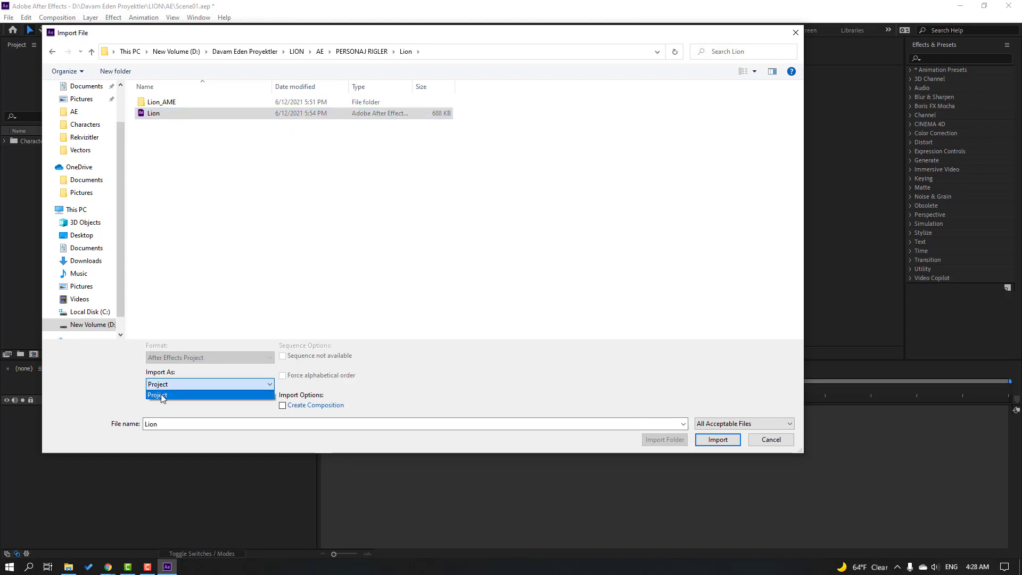
click(163, 397)
click(718, 439)
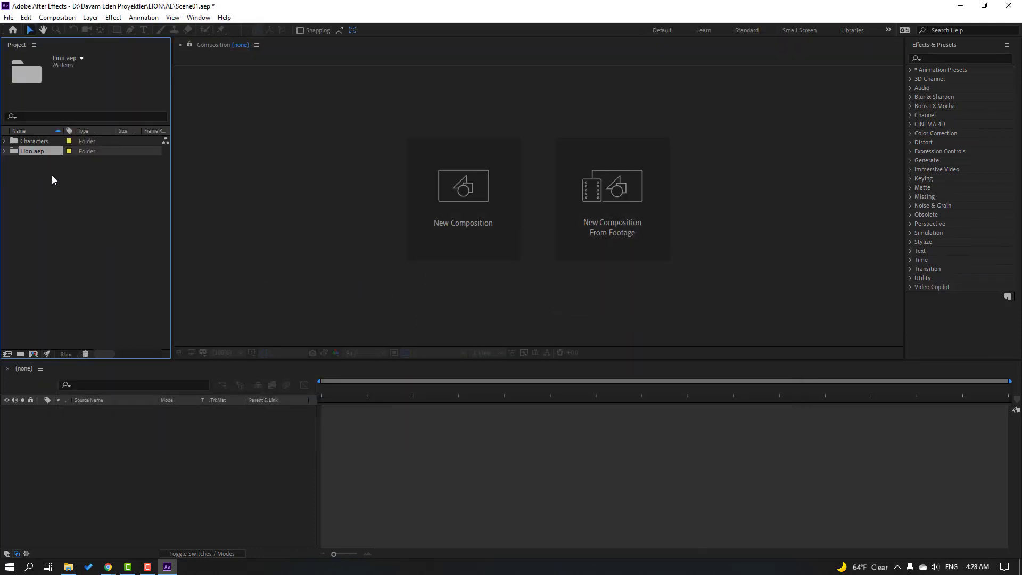
Move the imported Lion.aep folder into the Characters folder.
click(5, 151)
click(5, 152)
drag(32, 154, 40, 143)
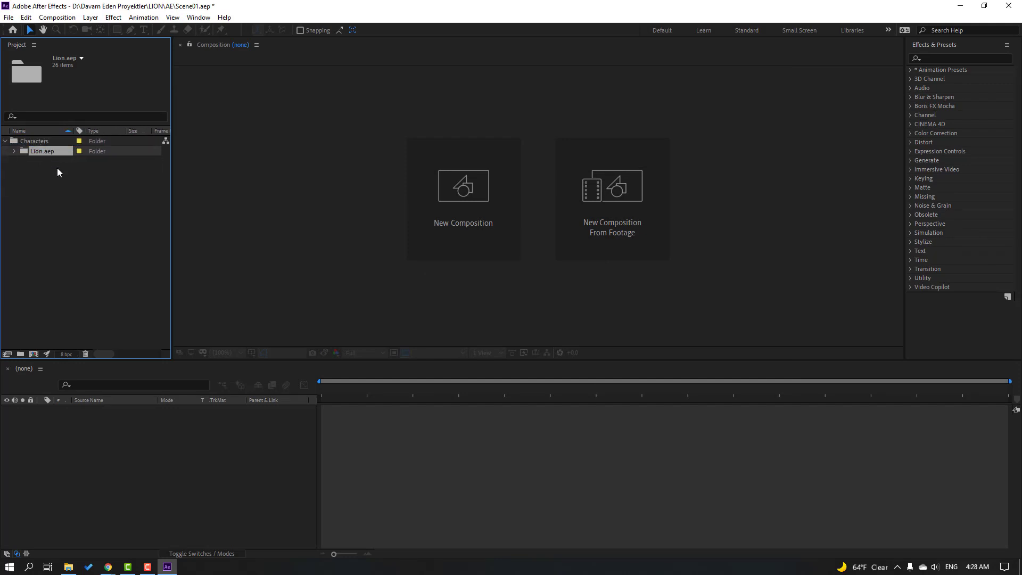
Open the Lion composition to test its rig by moving the body layer, and close its timeline.
click(13, 151)
click(47, 161)
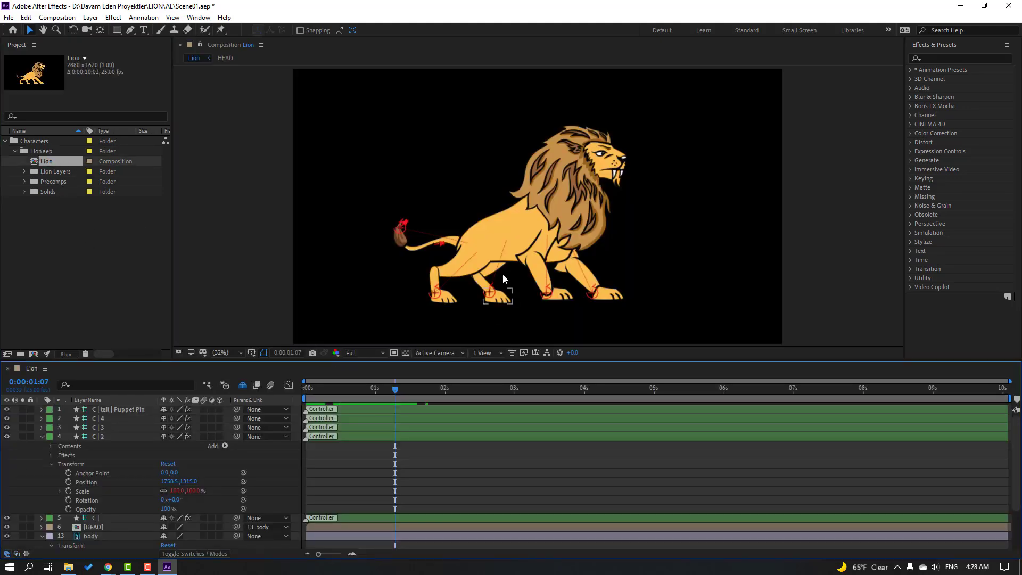
drag(503, 273, 498, 242)
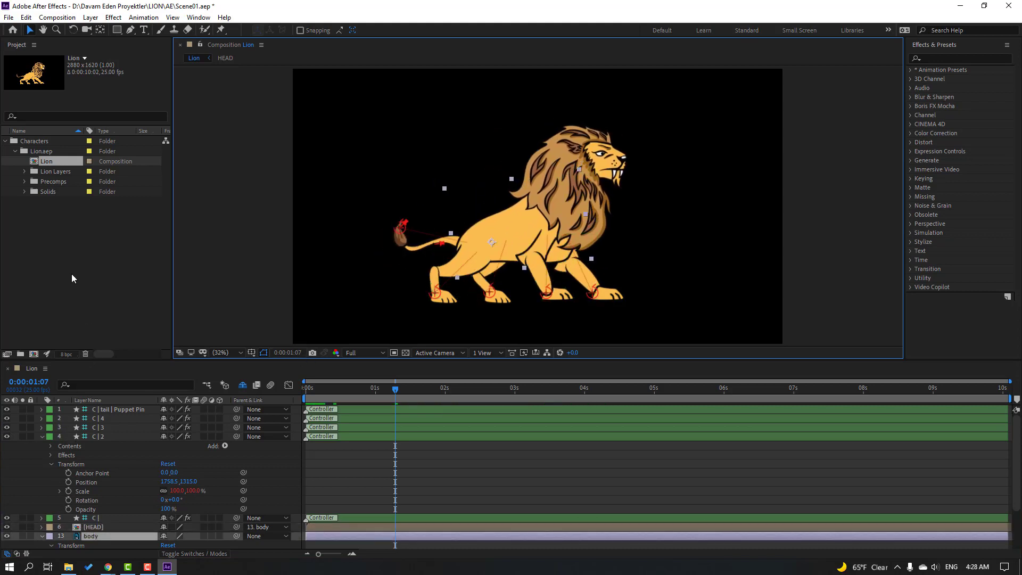
click(7, 368)
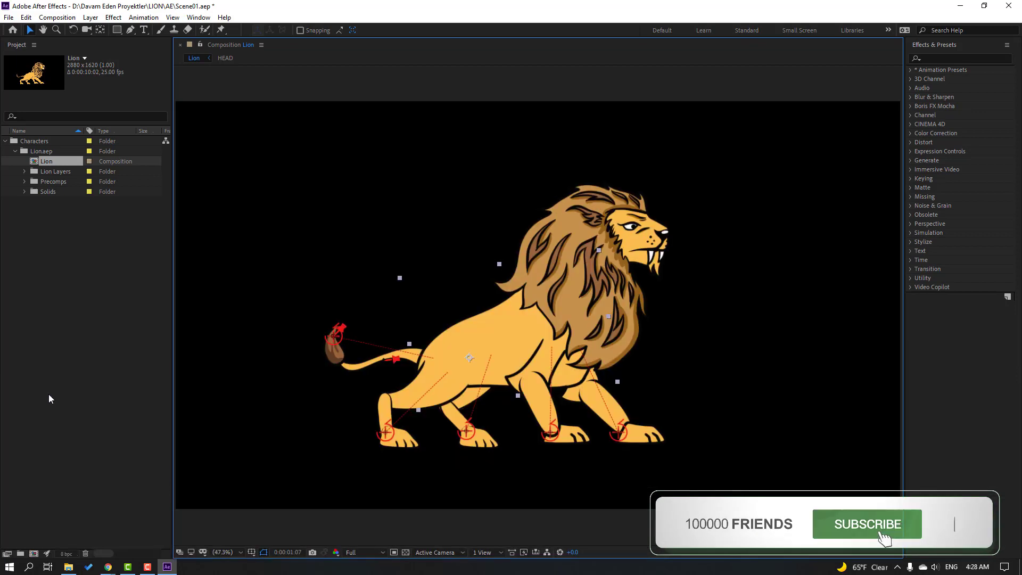
Import the Sicanlar After Effects file as a Project from the PERSONAJ RIGLER\Sican folder.
click(6, 141)
right_click(52, 180)
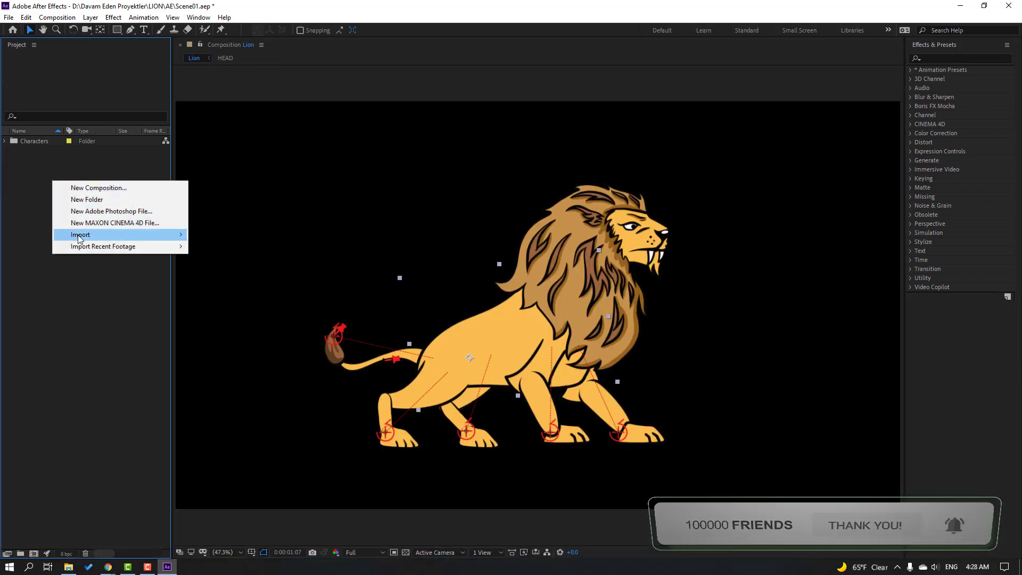
mouse_move(160, 235)
click(237, 239)
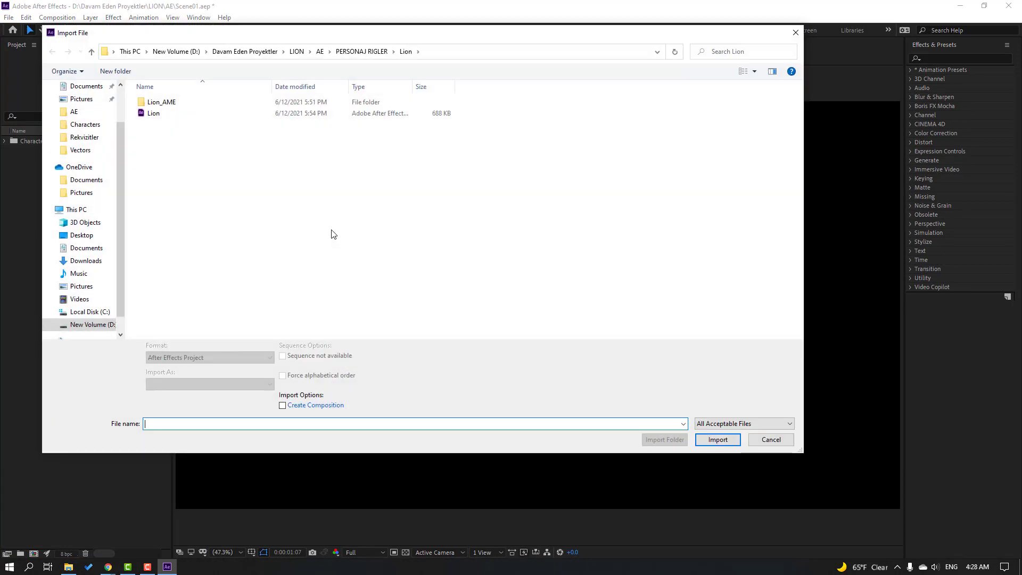
key(alt+Up)
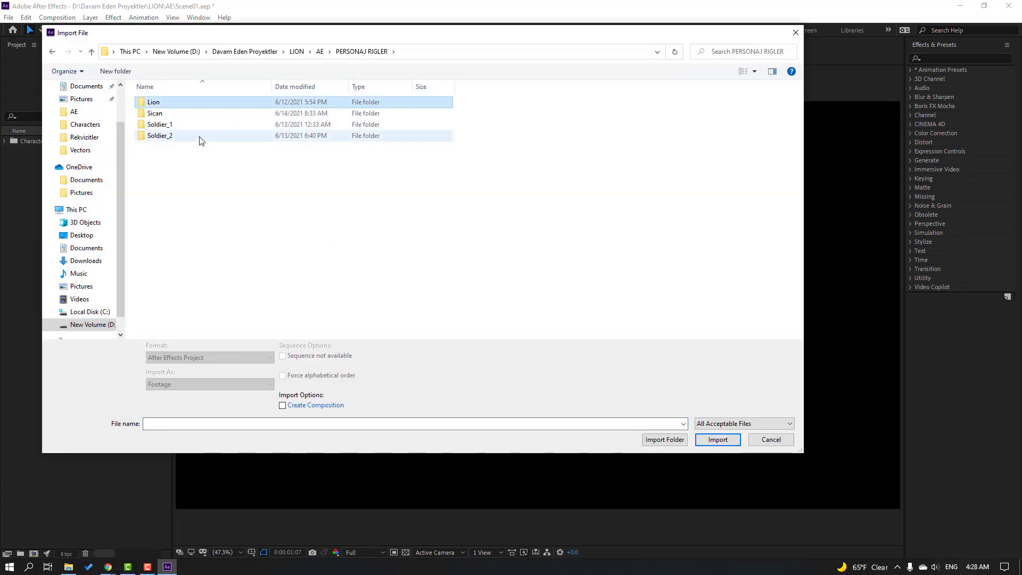
click(156, 115)
double_click(156, 115)
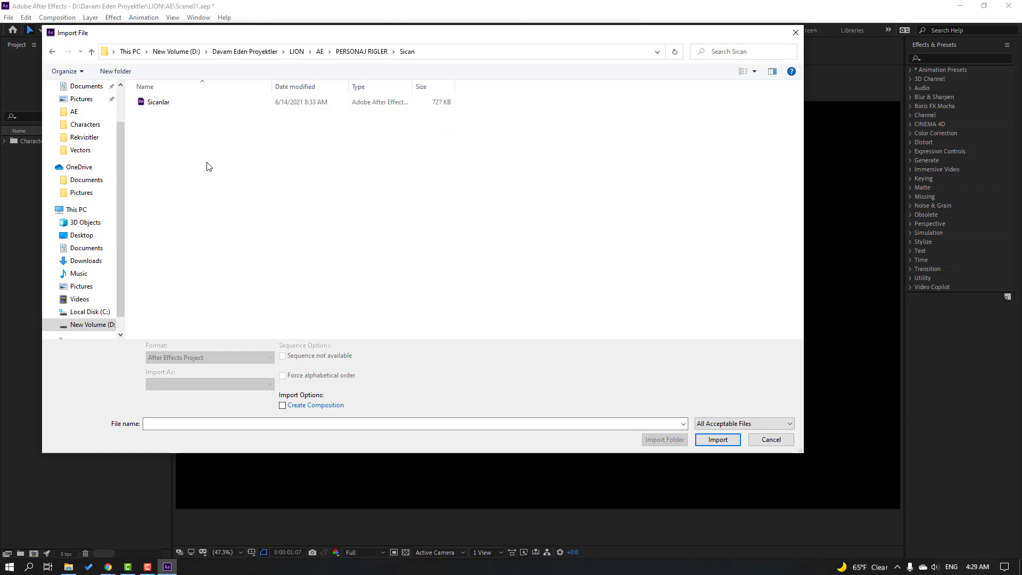
click(157, 106)
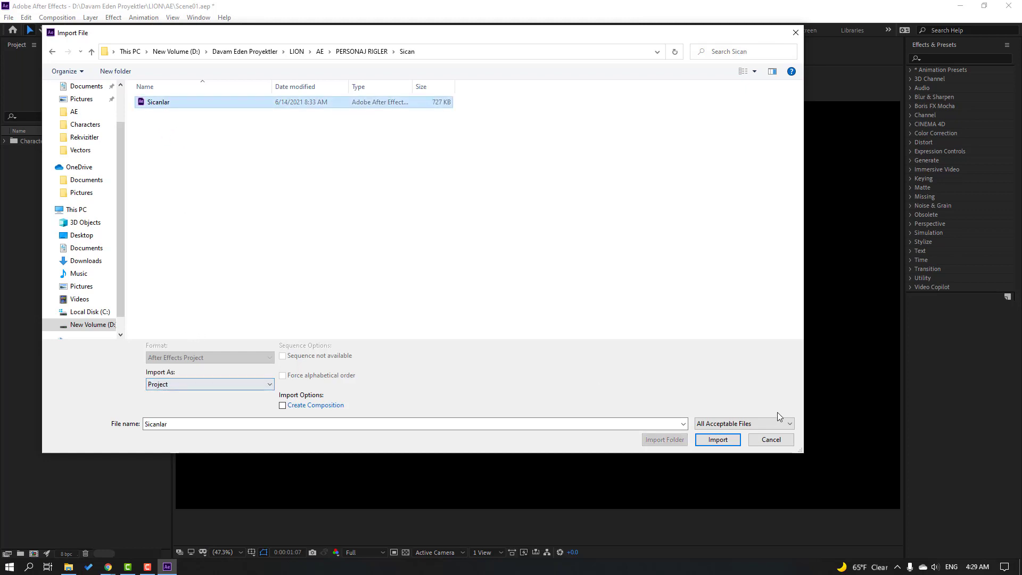
click(721, 441)
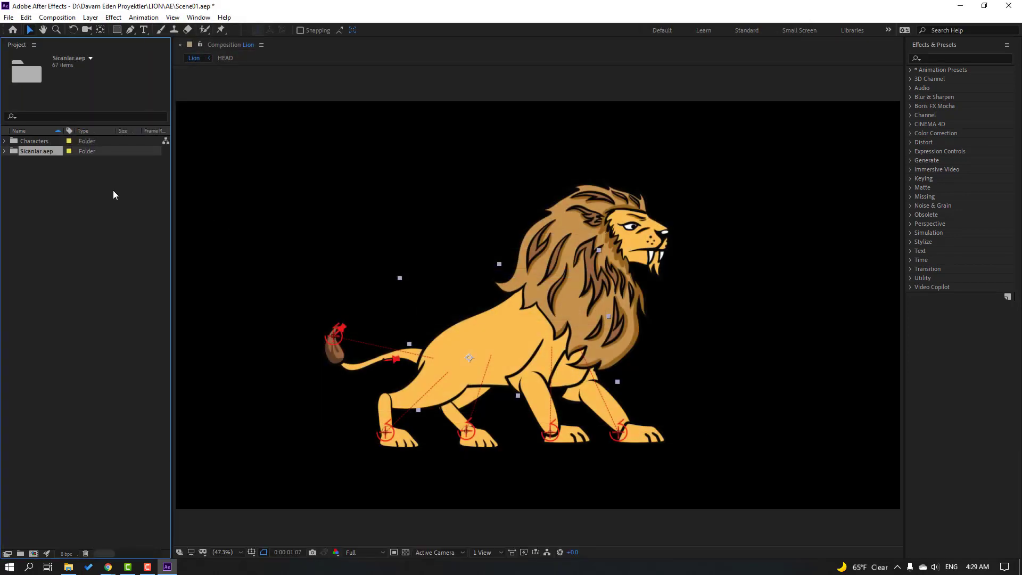
Preview the mouse compositions in the imported Sicanlar.aep folder and move that folder into the Characters folder.
click(5, 151)
click(32, 166)
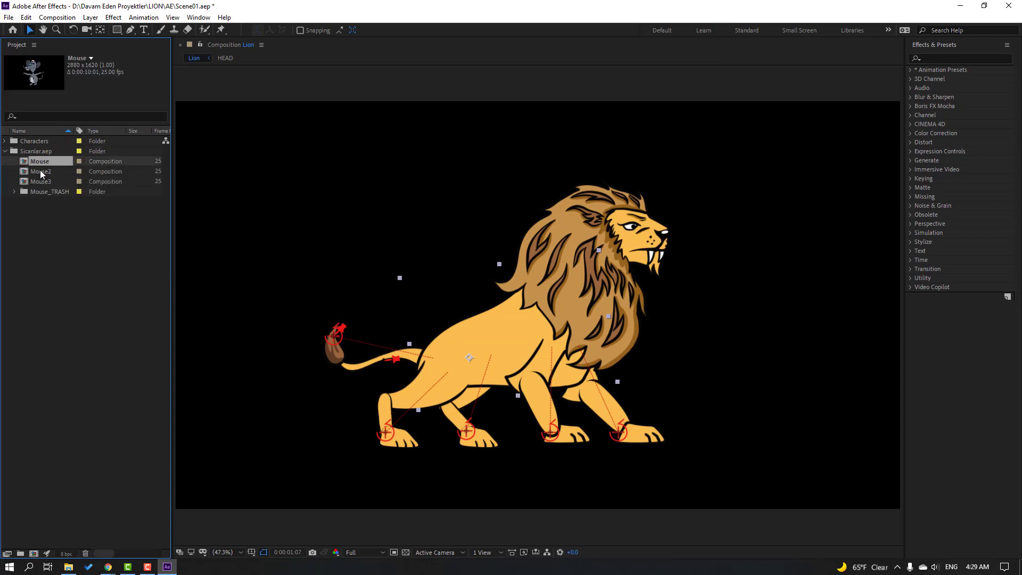
click(41, 181)
click(5, 151)
drag(34, 153, 36, 141)
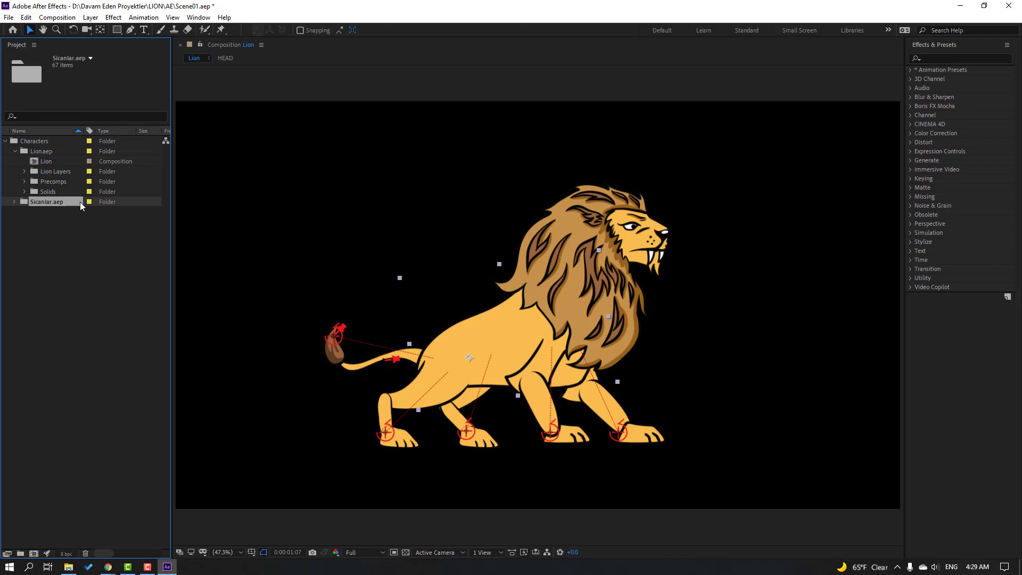
click(15, 152)
click(5, 141)
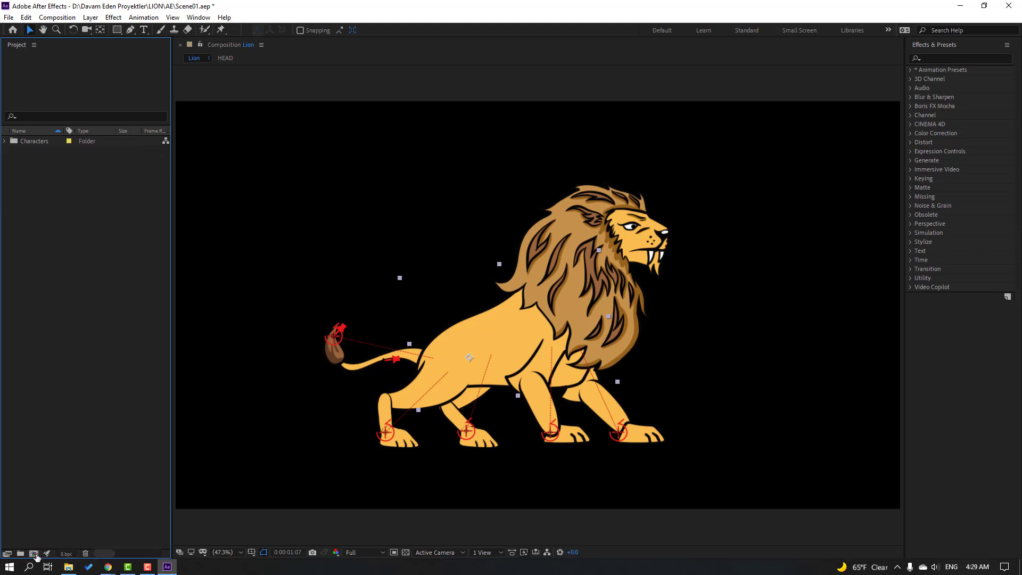
Create a composition named Scene01 at 1920 x 1080 px, keeping 25 frames per second and a 10-second duration.
click(34, 554)
drag(673, 215, 633, 214)
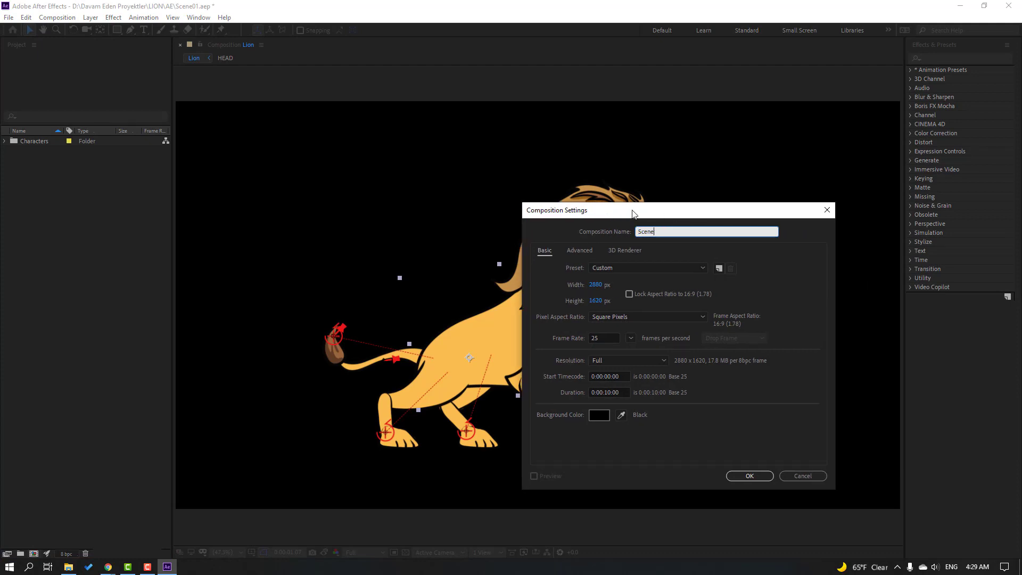
click(594, 285)
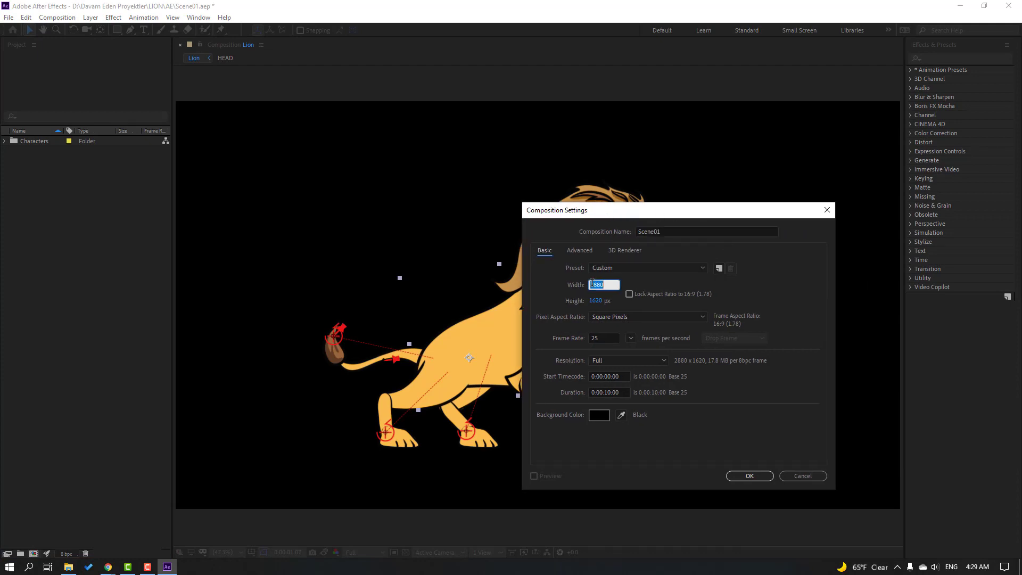
text(1920)
key(Tab)
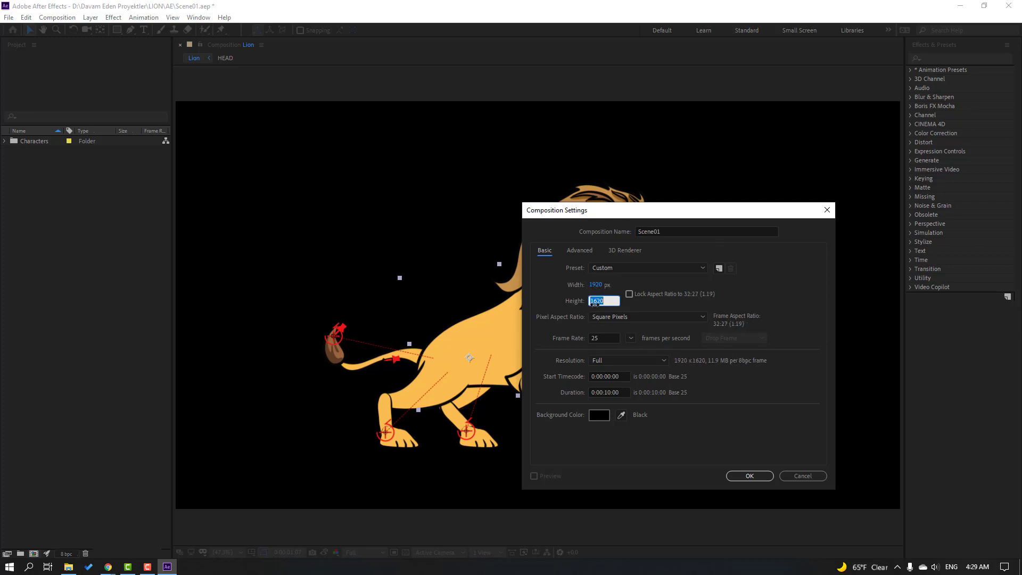
text(1080)
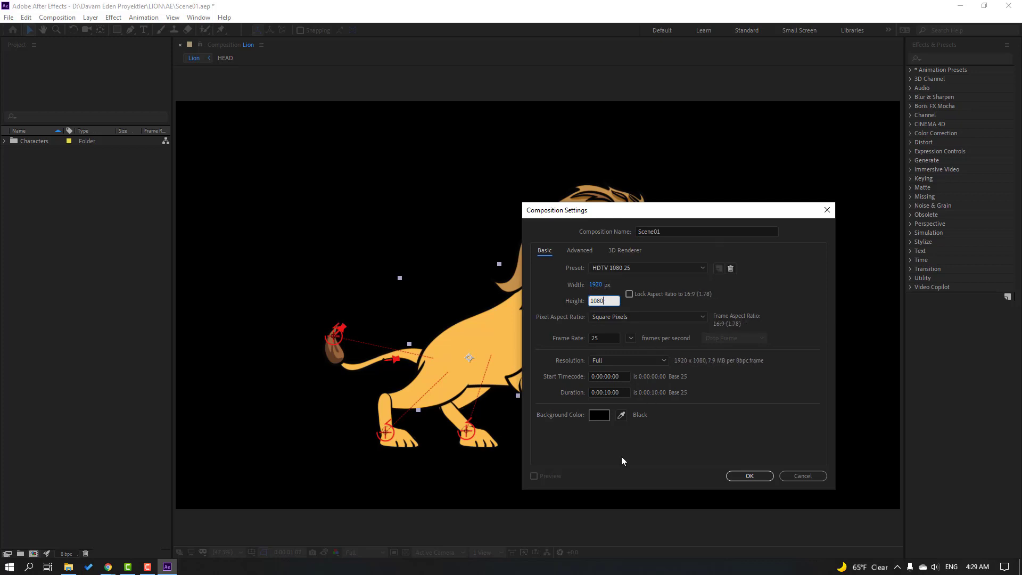
click(606, 393)
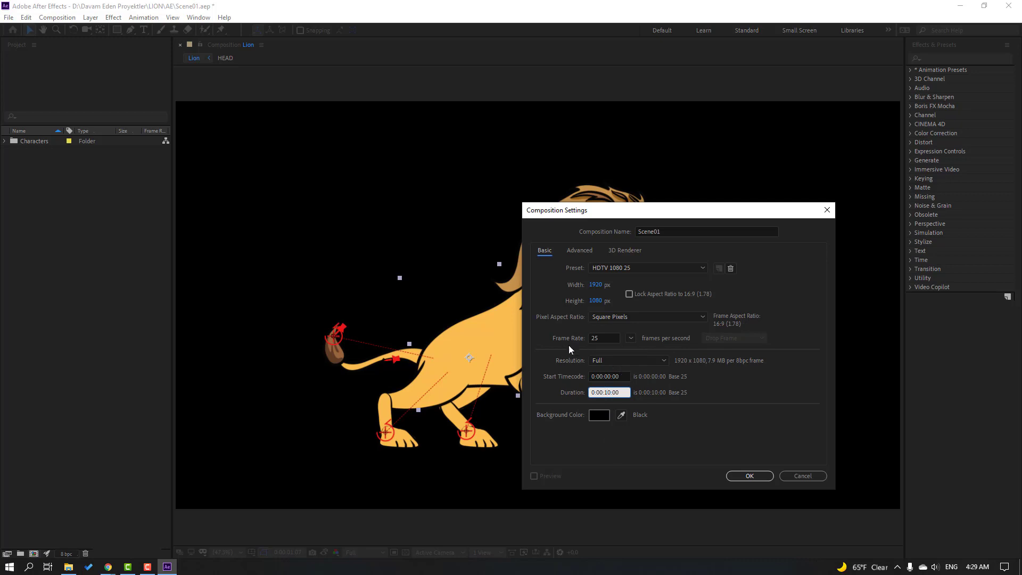
click(630, 338)
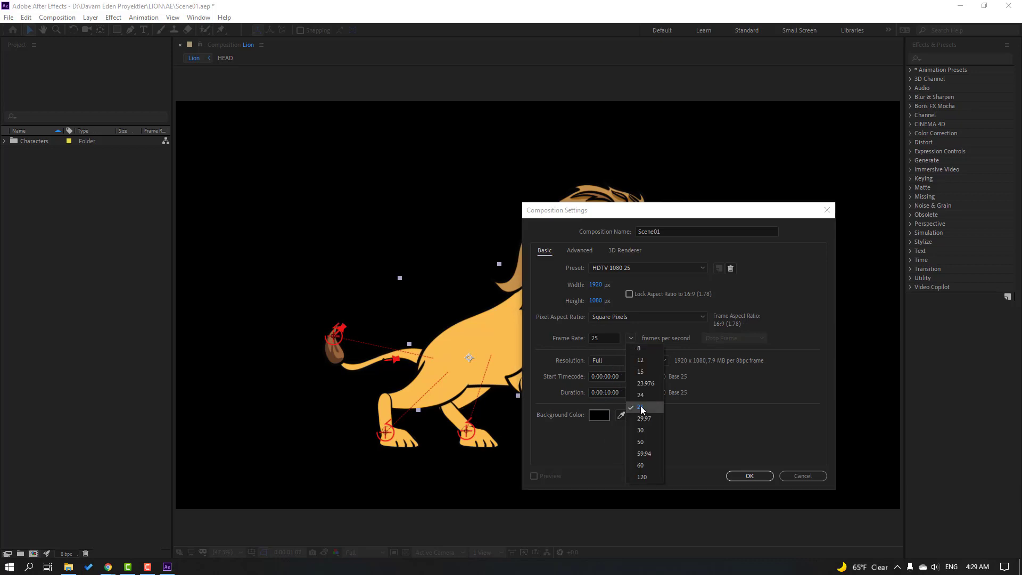
click(774, 498)
click(758, 479)
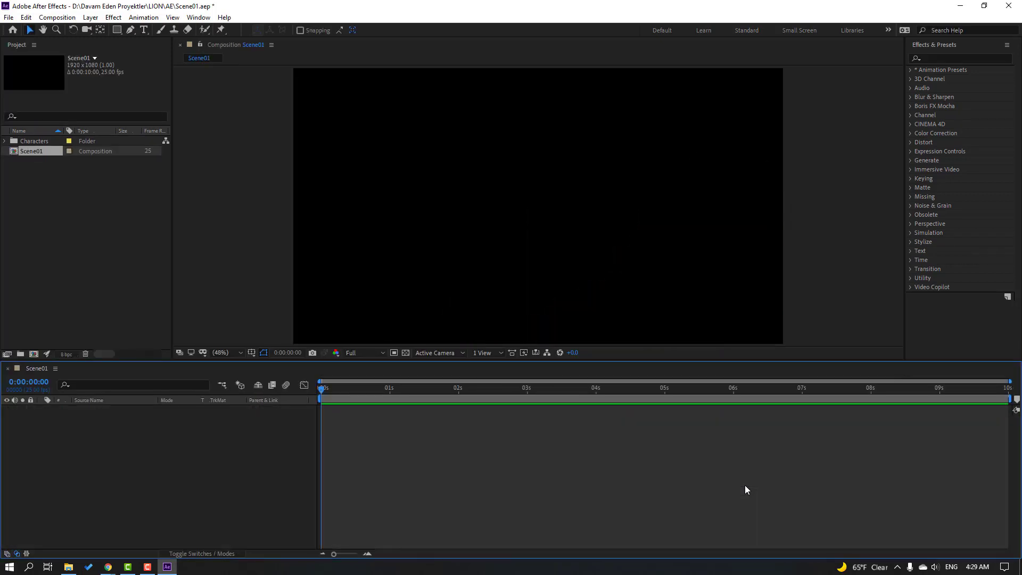
Add the Lion composition to Scene01 at 30% scale and place it in the lower-left area of the frame.
click(5, 141)
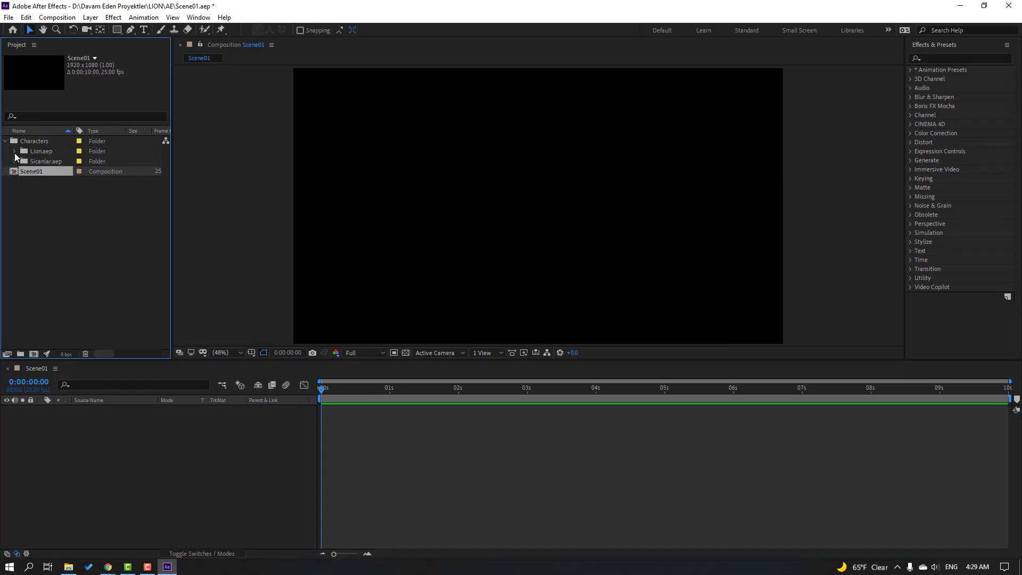
click(15, 151)
click(45, 164)
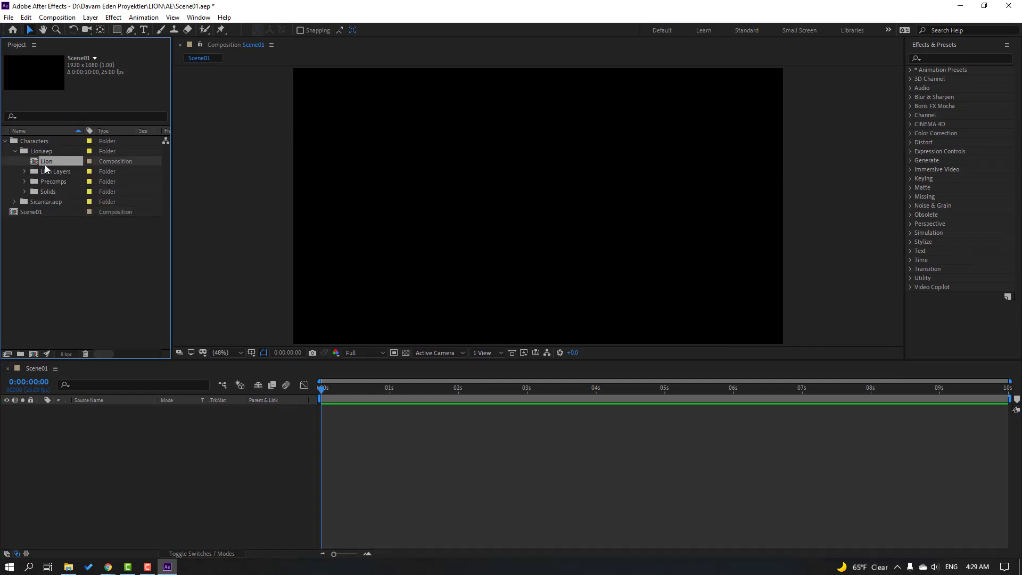
drag(118, 429, 478, 241)
key(s)
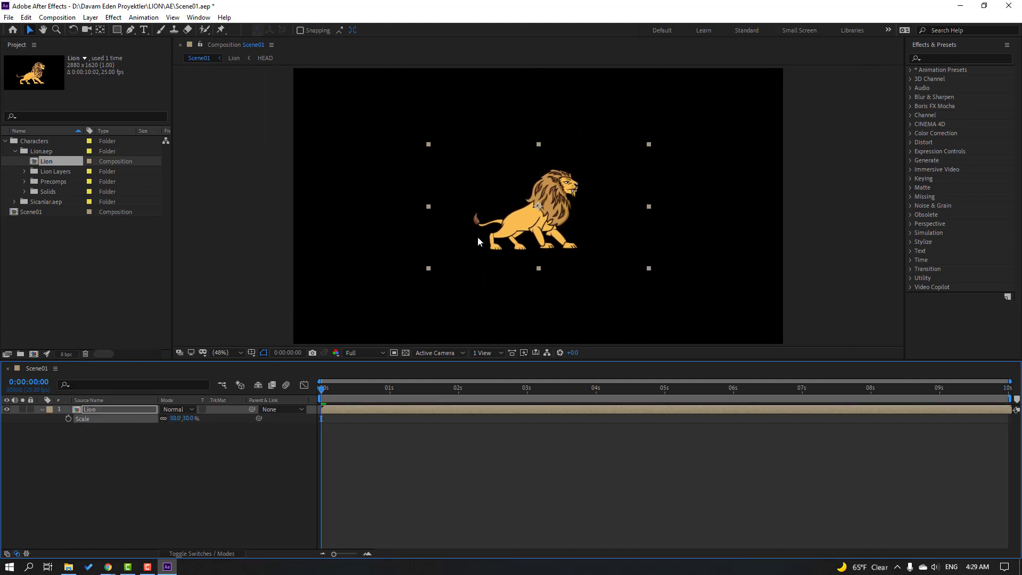
drag(555, 225, 404, 257)
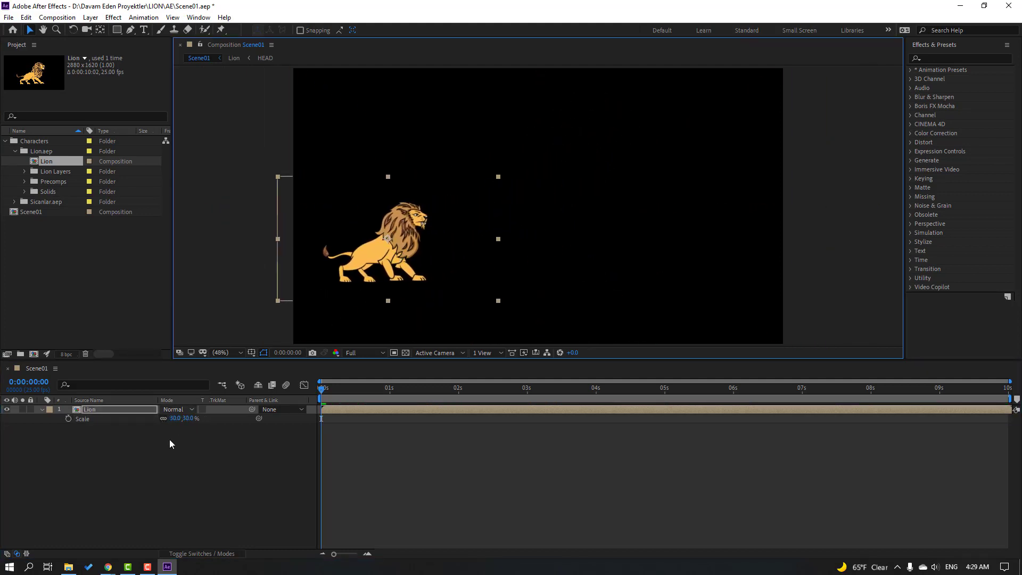
Set the Lion layer's scale to 35% and shift the lion slightly right and up in the frame.
click(174, 419)
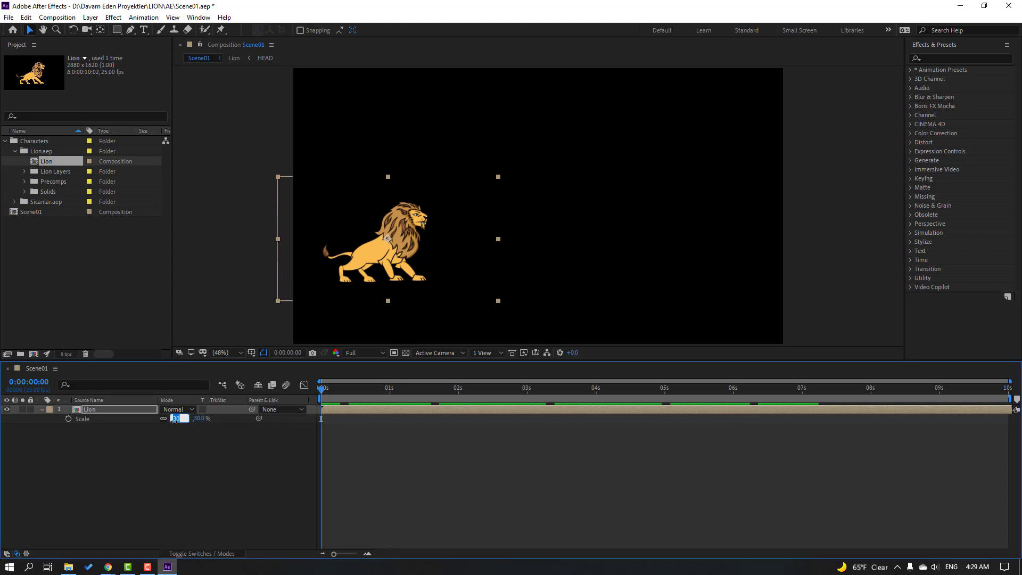
text(35)
key(Return)
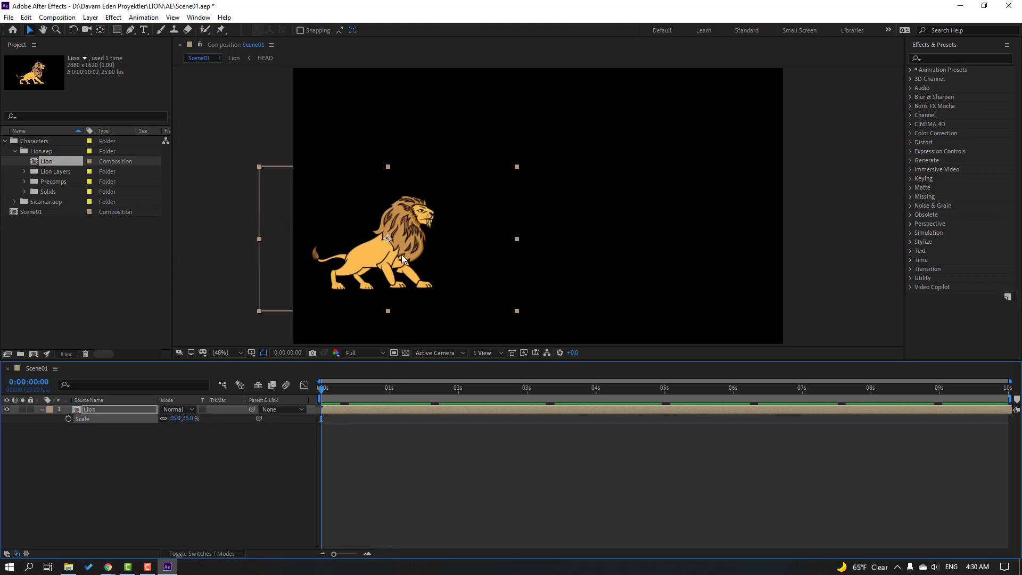
drag(401, 254, 440, 232)
Set the Lion layer's scale to 45% and collapse its properties.
click(175, 419)
text(45)
key(Return)
click(41, 409)
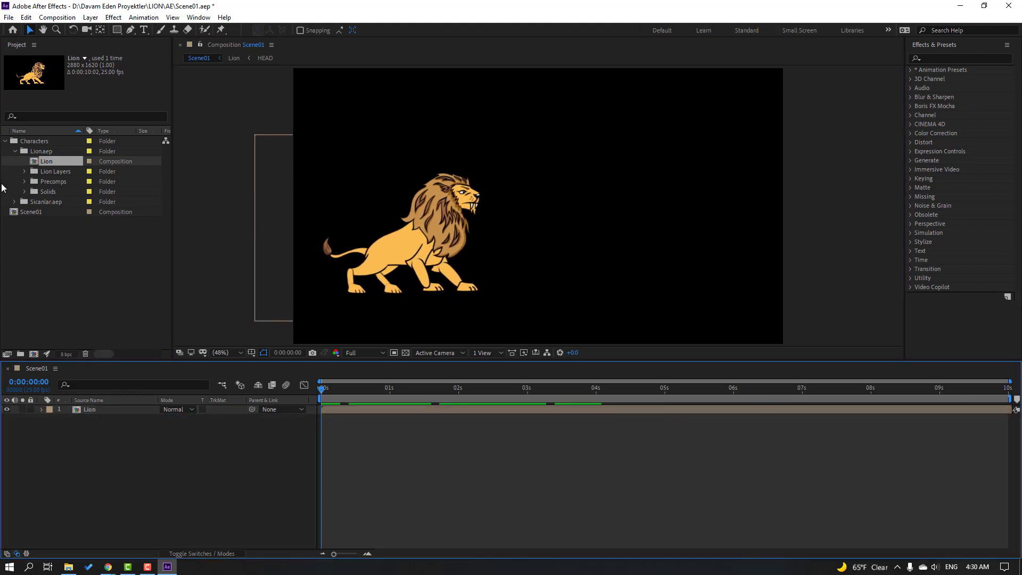
Add the Mouse, Mouse2 and Mouse3 compositions from the Sicanlar.aep folder to Scene01 above the Lion layer.
click(14, 151)
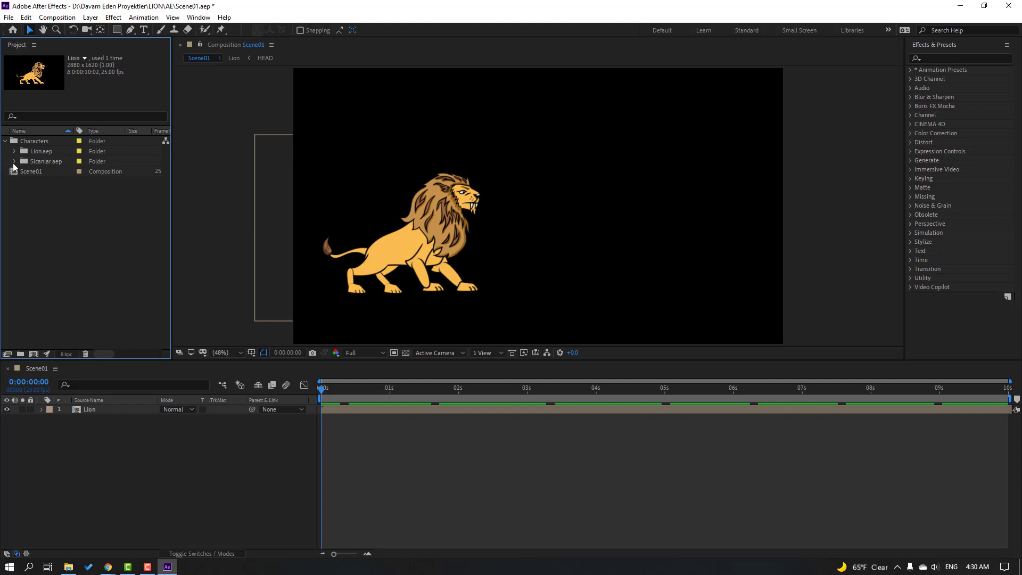
click(14, 161)
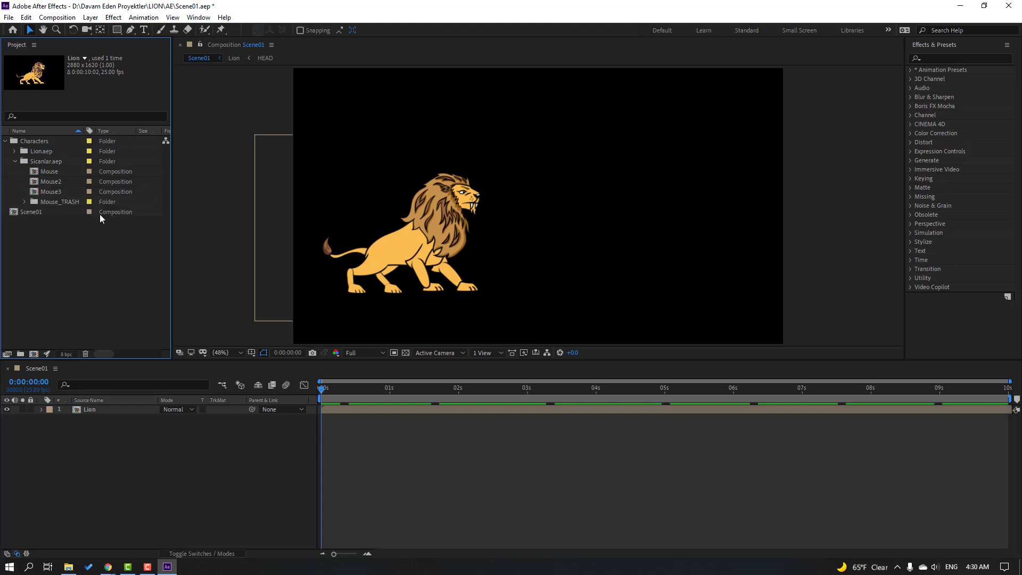
click(51, 173)
ctrl+click(51, 182)
ctrl+click(66, 192)
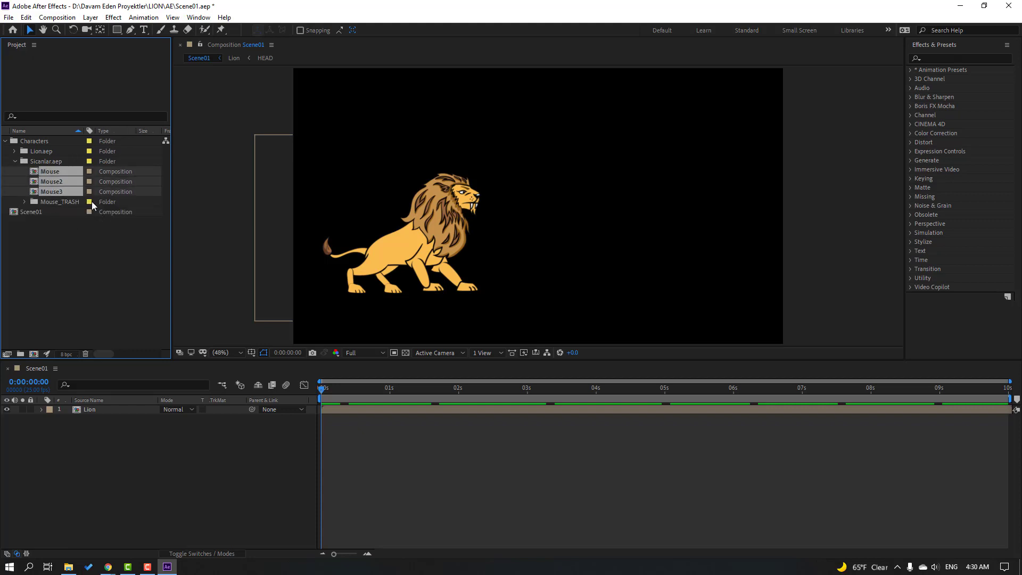
drag(43, 193, 119, 411)
click(91, 454)
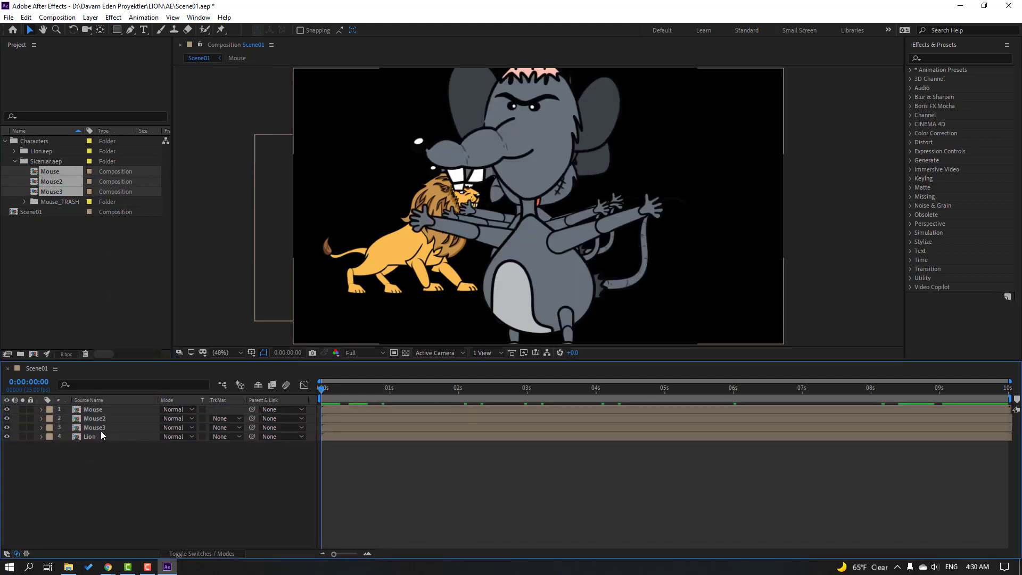
Set the Mouse3 layer's scale to 25% and move the mouse toward the right edge of the frame.
click(100, 428)
key(s)
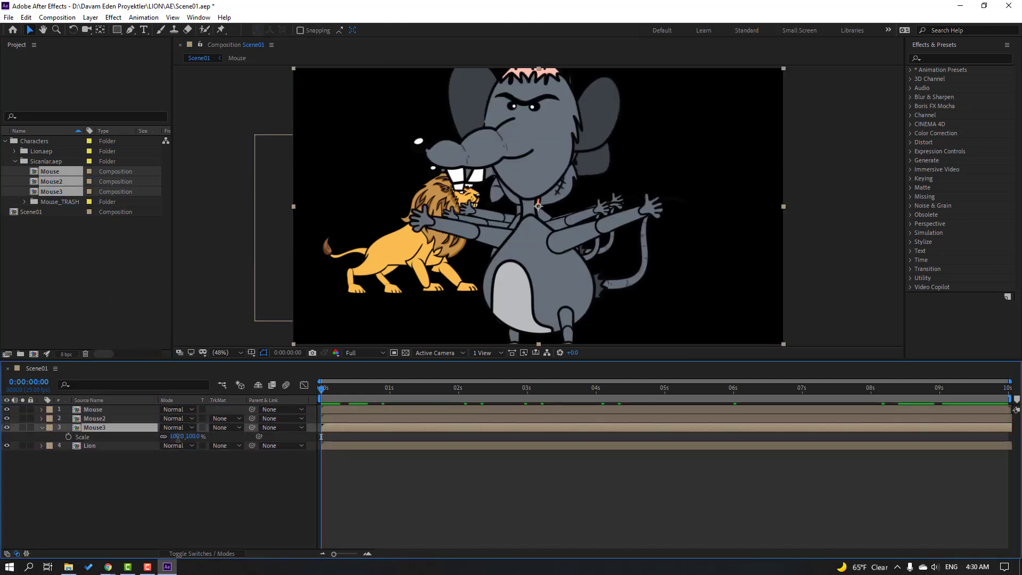
key(Return)
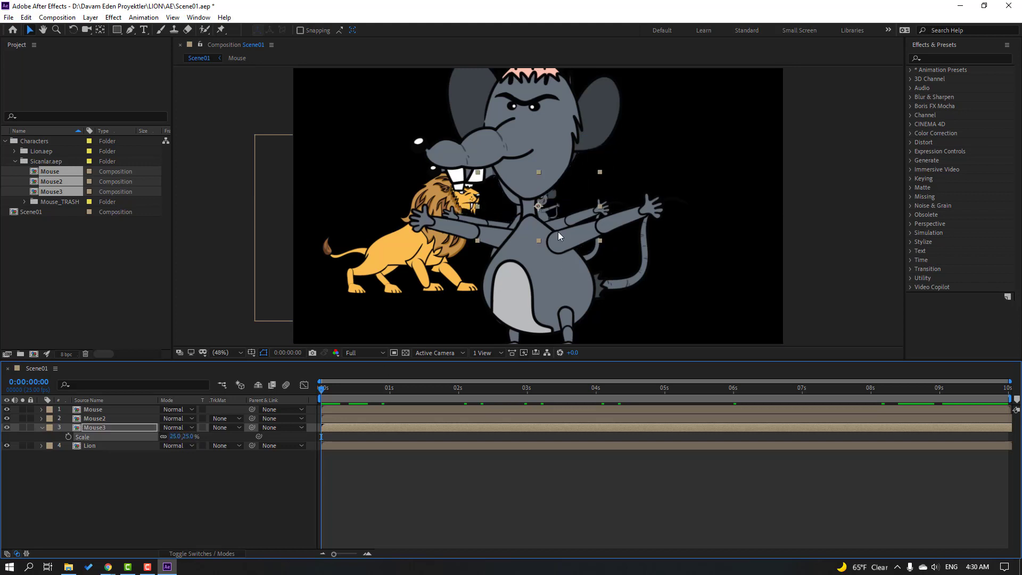
drag(578, 218, 740, 230)
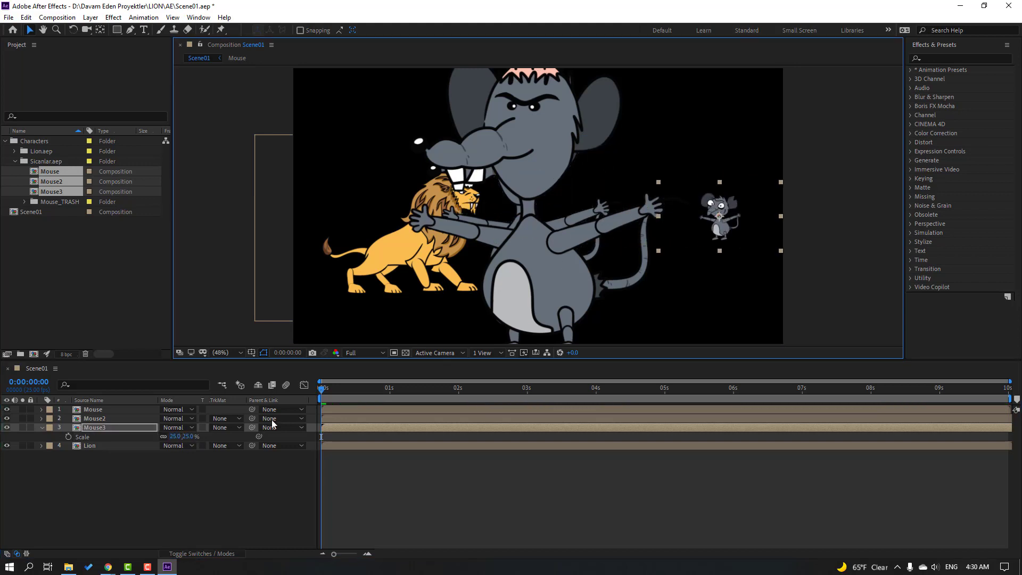
Set the Mouse3 layer's scale to 20%.
click(176, 436)
text(20)
key(Return)
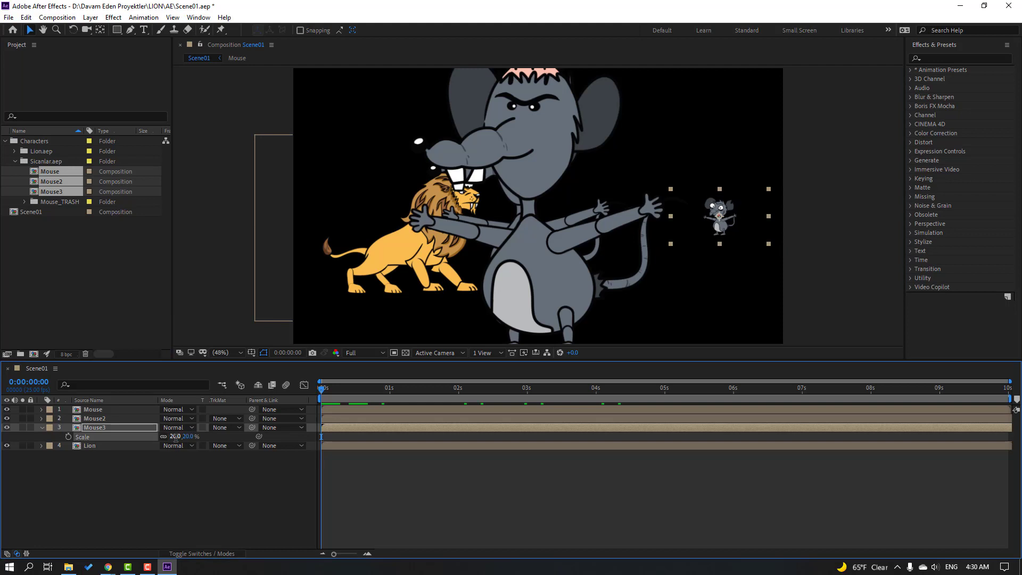
Set the Mouse2 layer's scale to 20% and place it just left of Mouse3, facing the lion.
click(96, 418)
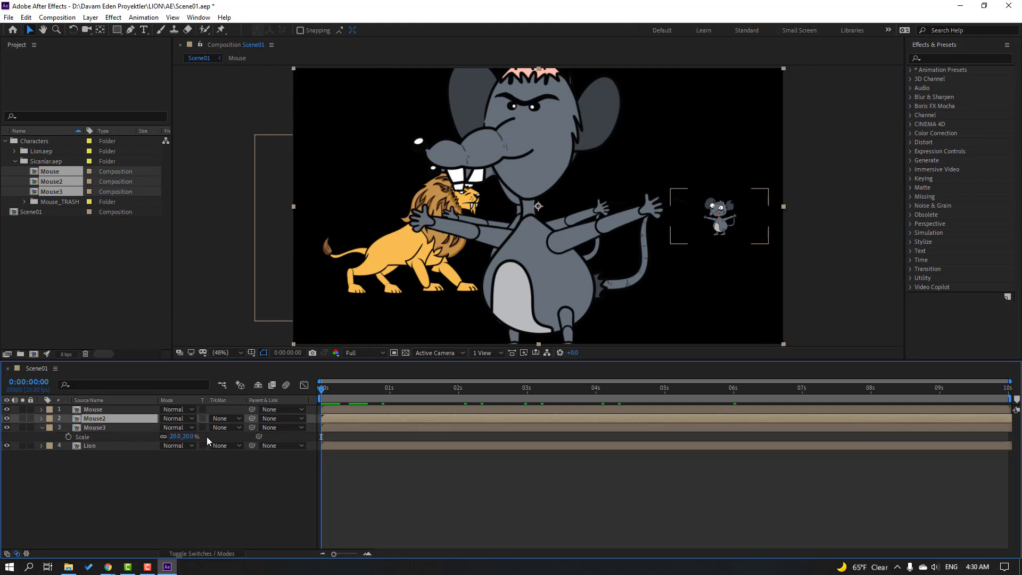
key(s)
click(176, 427)
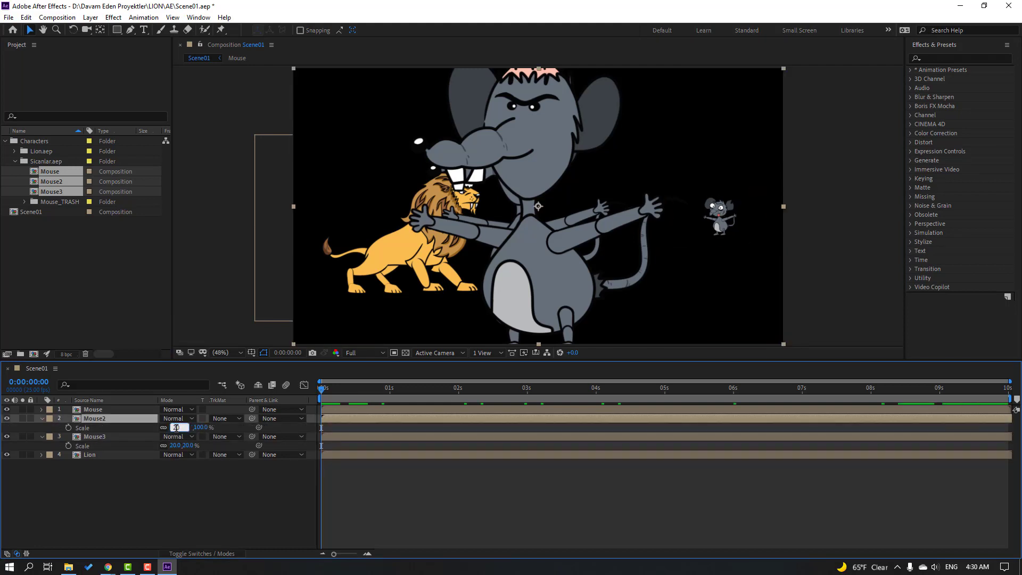
text(20)
key(Return)
drag(551, 213, 701, 221)
Set the Mouse layer's scale to 20% and place the mouse just left of Mouse2, facing the lion.
click(94, 409)
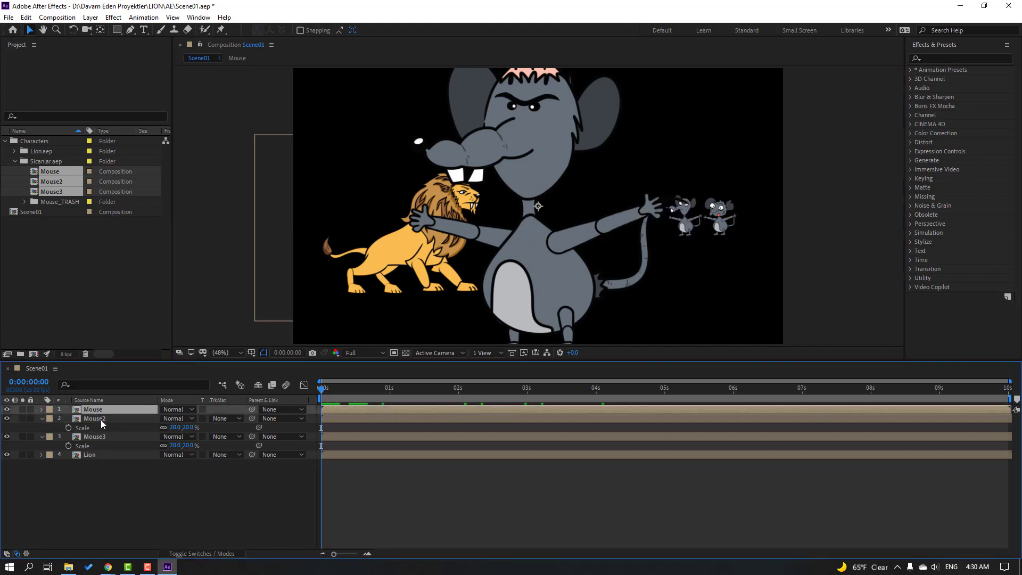
key(s)
click(178, 418)
text(2)
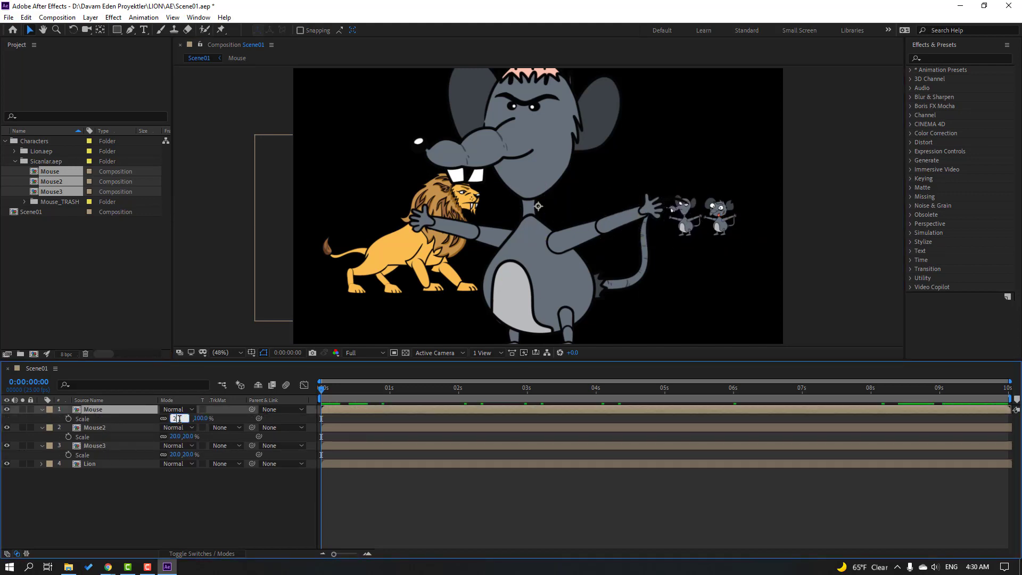
text(0)
key(Return)
drag(566, 226, 670, 227)
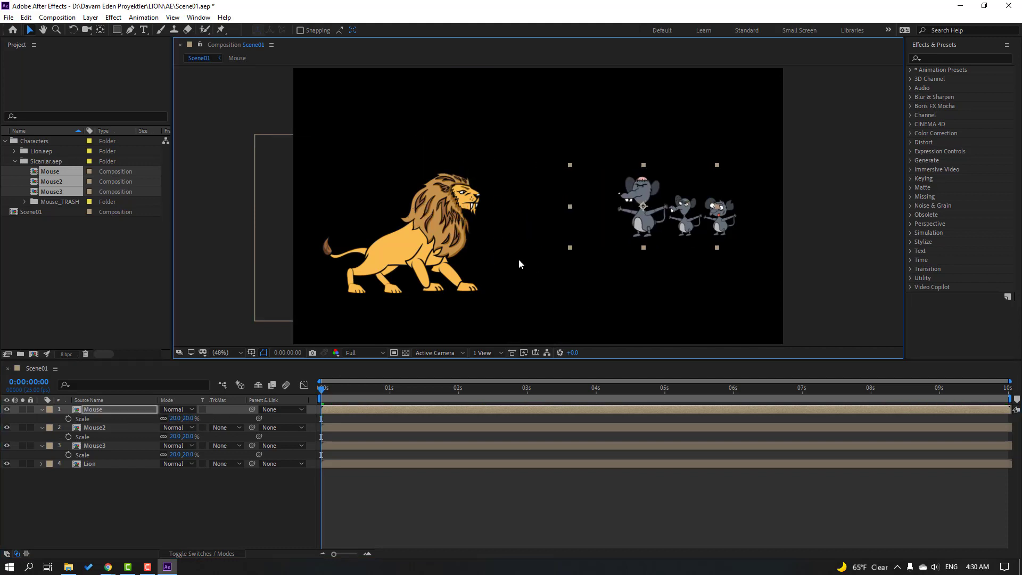
Reduce the Mouse layer's scale to 15% and reposition it beside Mouse2.
click(175, 419)
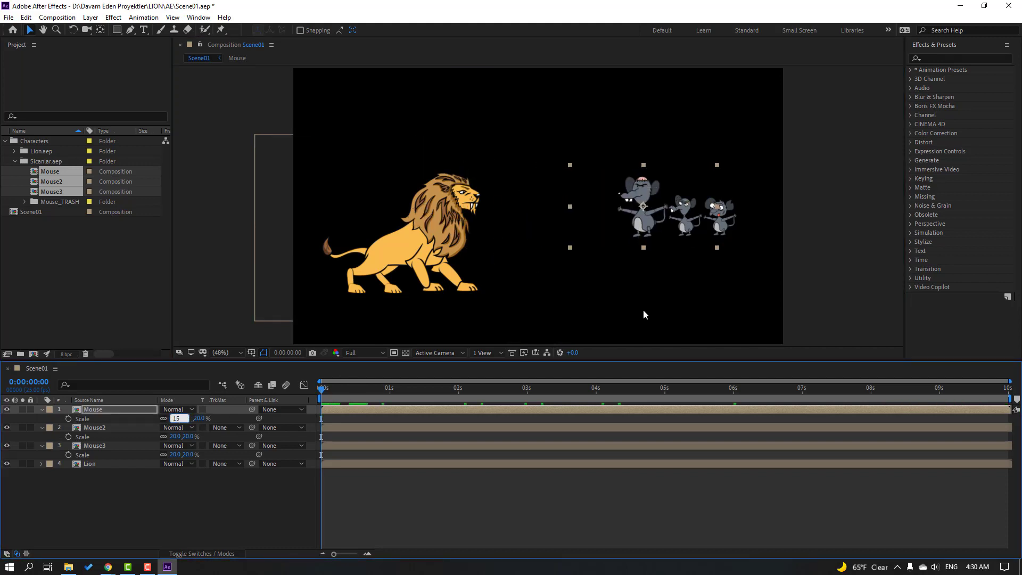
key(Return)
key(period)
drag(663, 217, 669, 228)
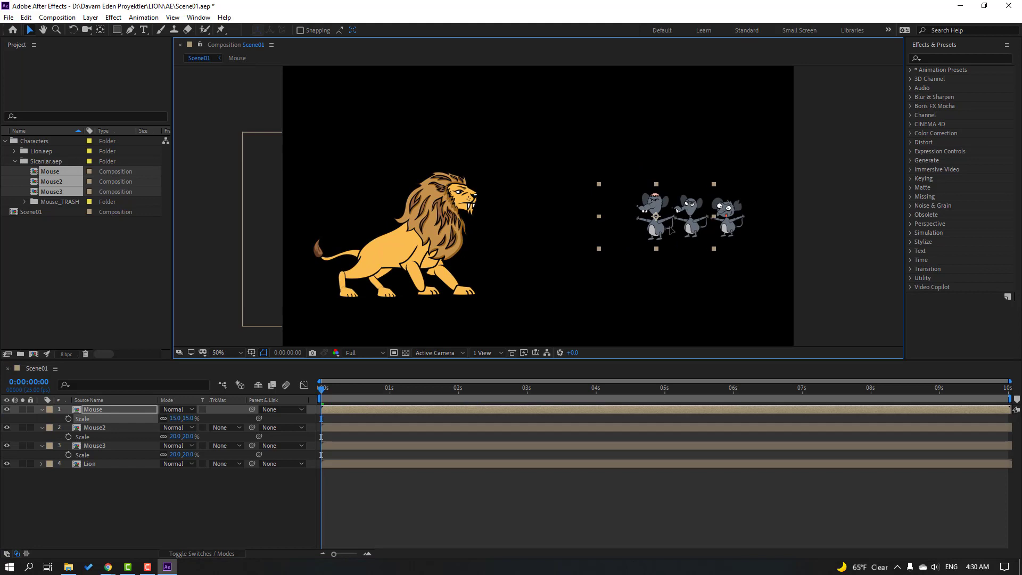
Collapse the mouse layers' properties and move all three mice down together to the level of the lion's feet.
click(42, 409)
click(42, 418)
click(42, 427)
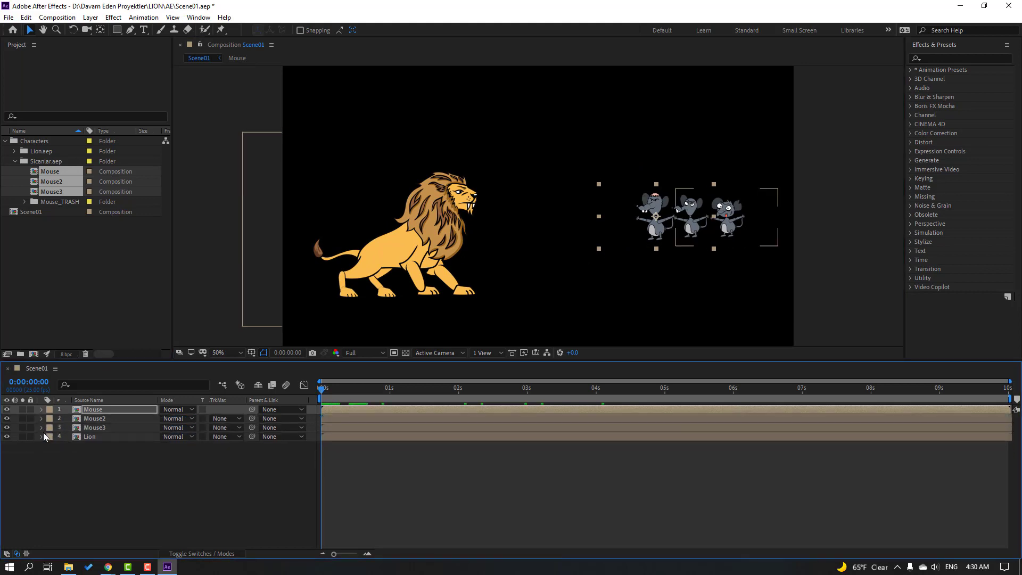
scroll(675, 267, up, 3)
scroll(511, 246, down, 3)
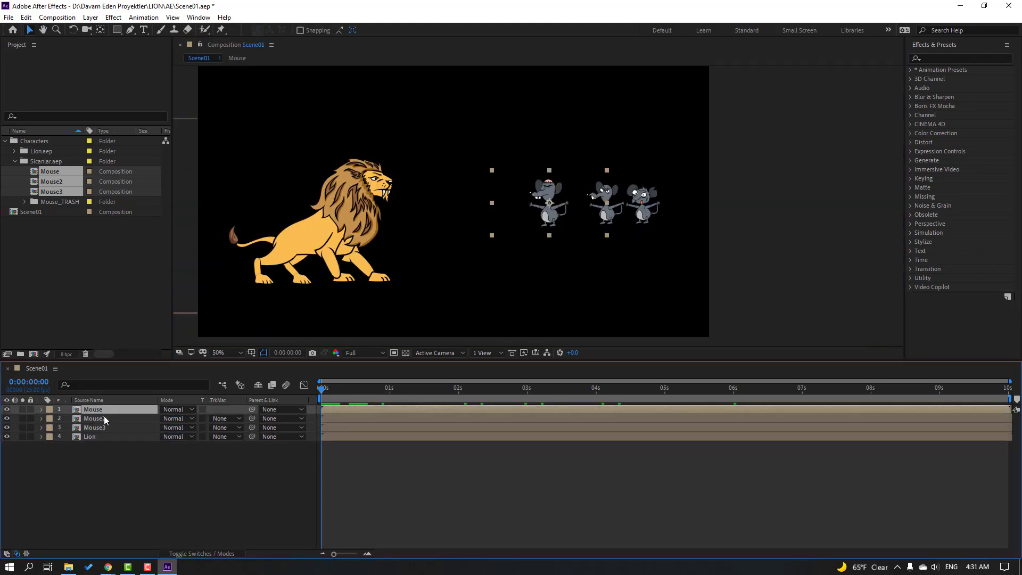
shift+click(105, 419)
shift+click(98, 428)
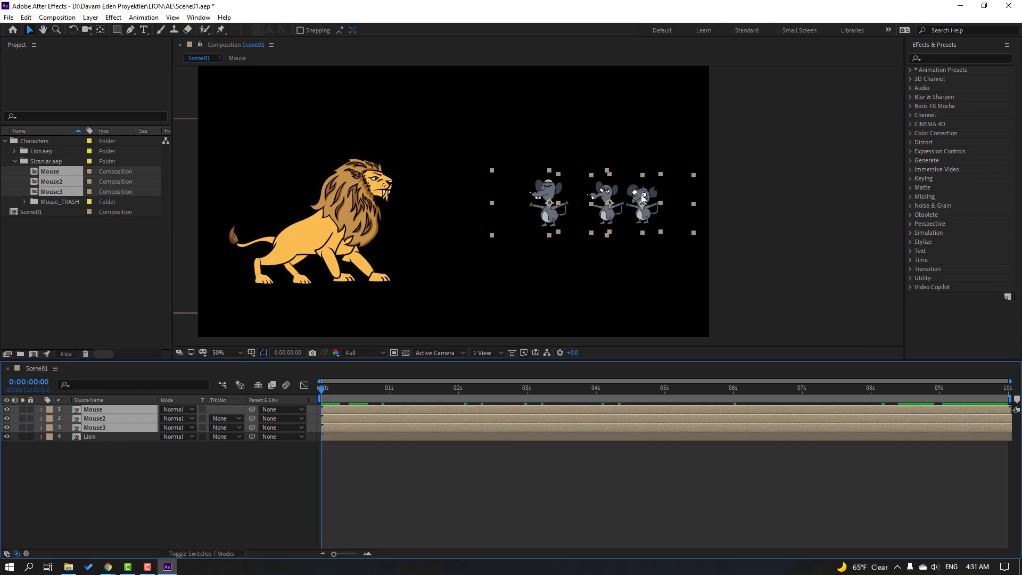
drag(643, 199, 635, 257)
click(257, 447)
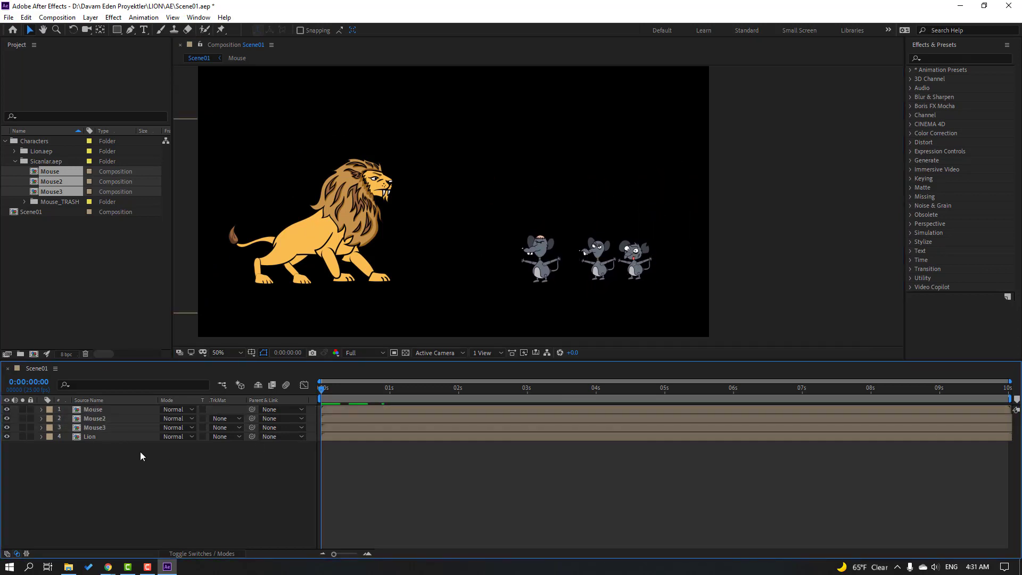
click(606, 272)
drag(606, 272, 547, 281)
key(ctrl+z)
key(ctrl+z)
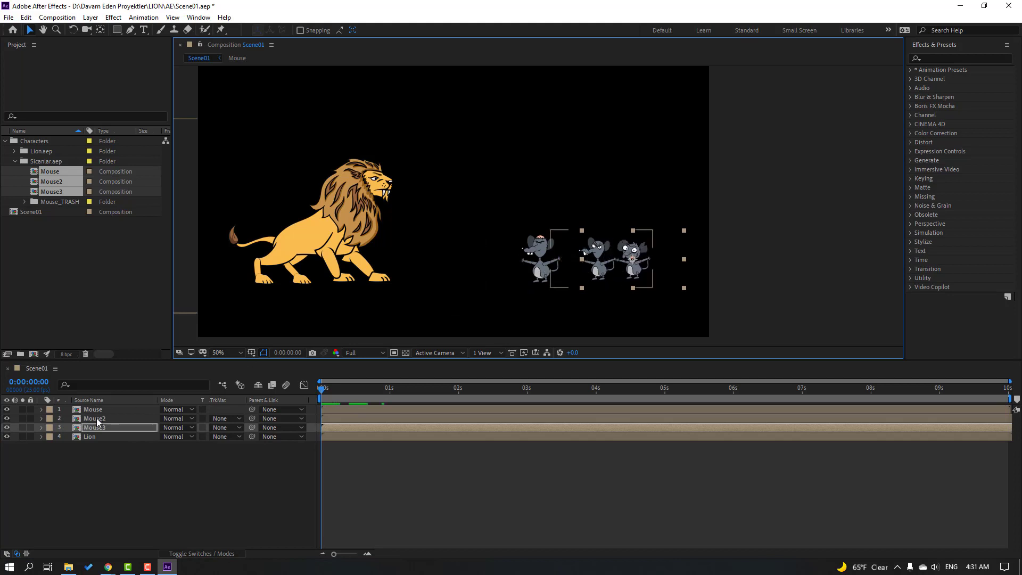
Shift the mice closer together so they stand as a tight row facing the lion.
click(613, 269)
mouse_move(601, 273)
mouse_down()
mouse_move(583, 282)
mouse_move(633, 263)
mouse_move(613, 264)
mouse_up()
click(189, 491)
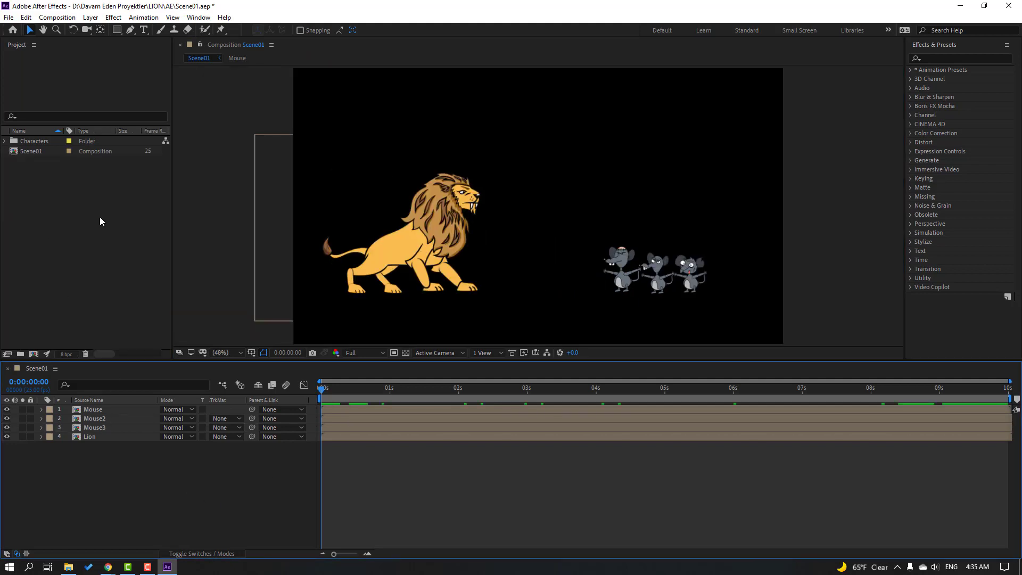
Import the Illustrator file BG from the LION Characters folder as footage.
click(97, 205)
right_click(94, 198)
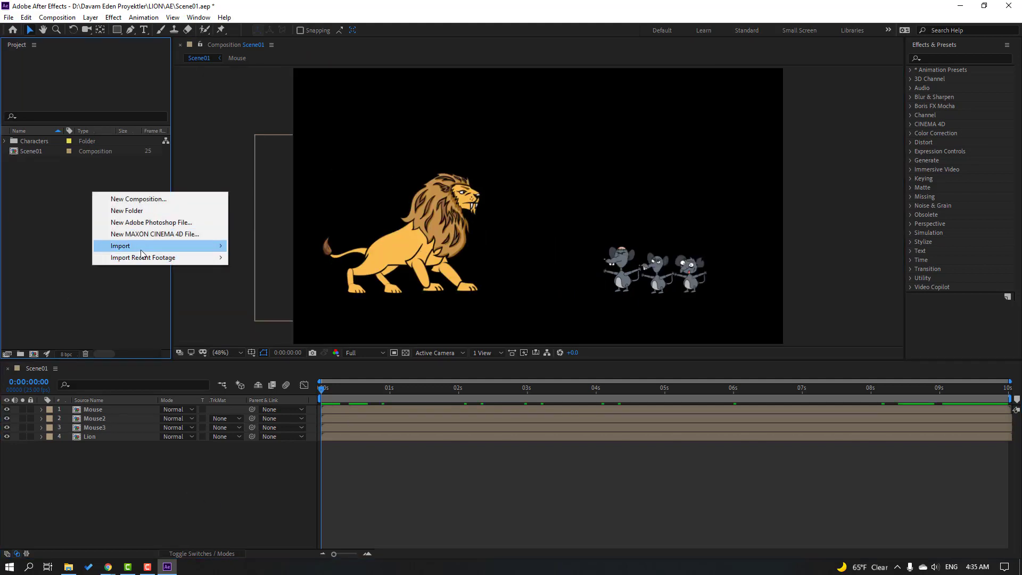
mouse_move(114, 244)
click(274, 244)
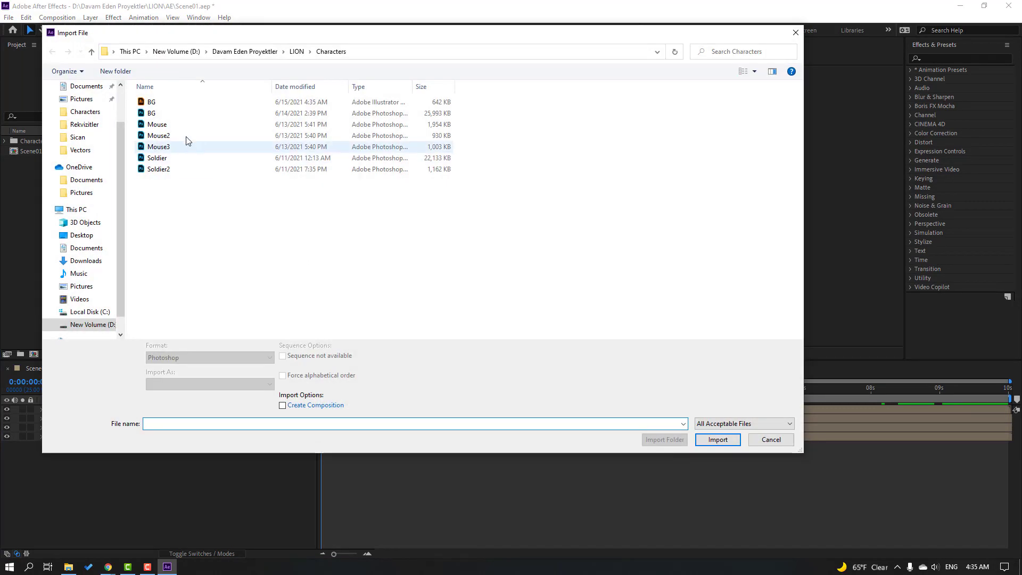
click(150, 103)
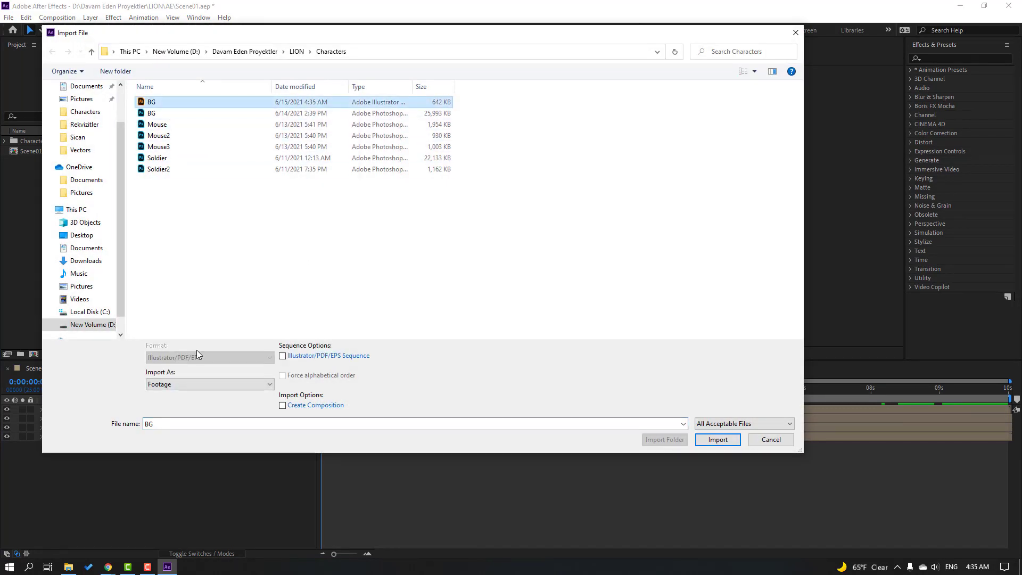
click(179, 387)
click(158, 396)
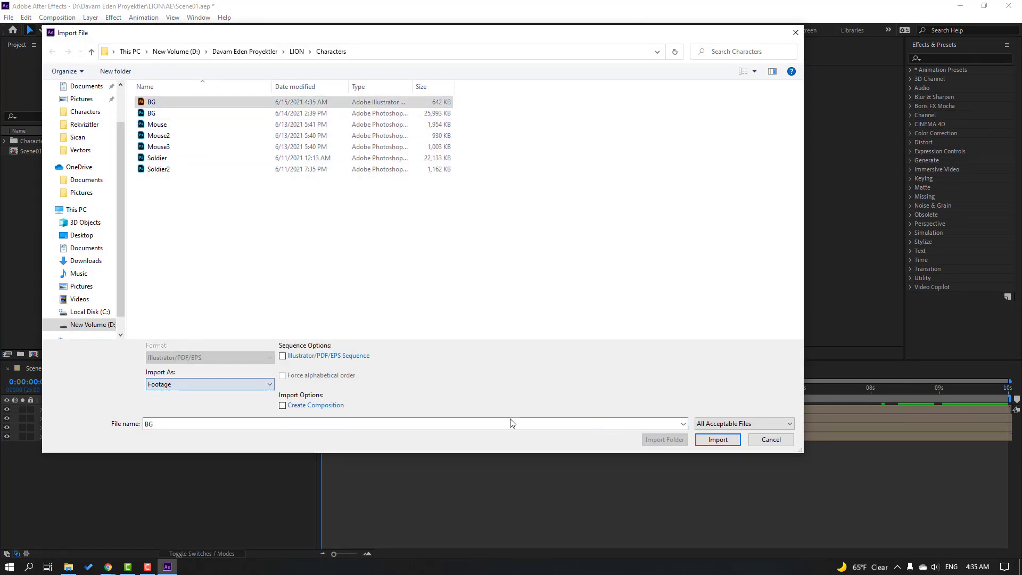
click(720, 441)
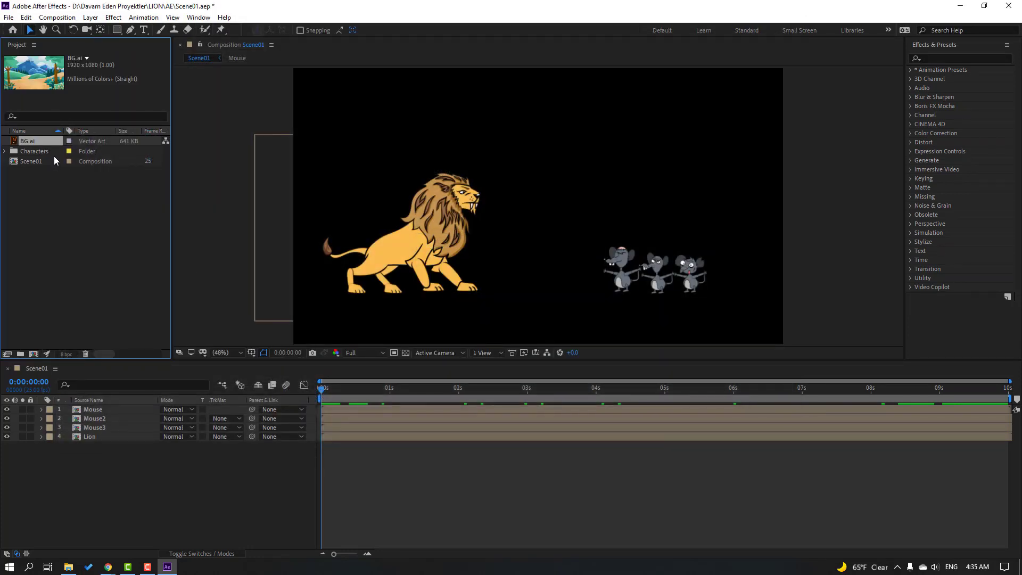
Add BG.ai to Scene01 beneath the Lion layer and lock the background layer.
drag(28, 144, 117, 455)
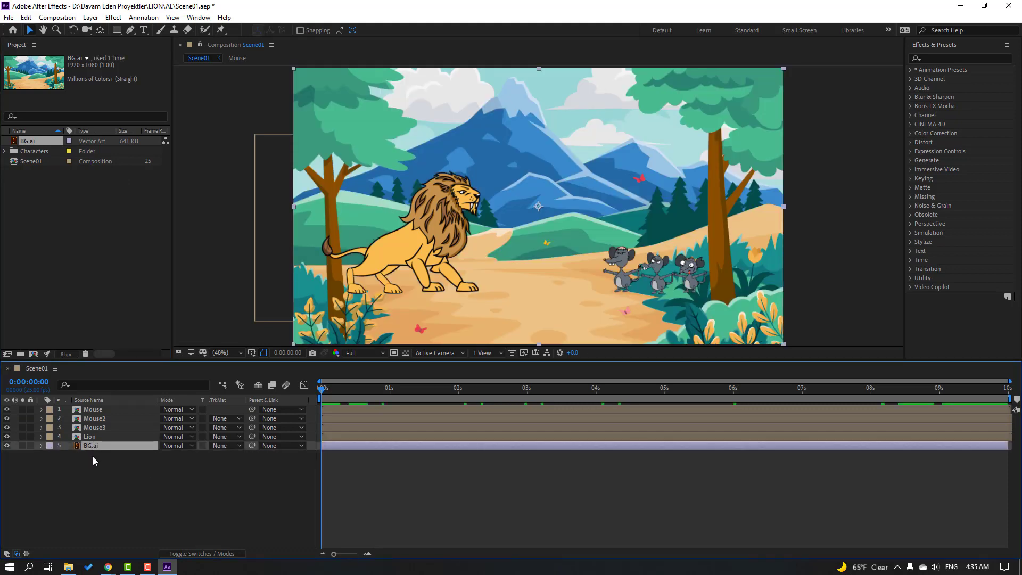
click(30, 445)
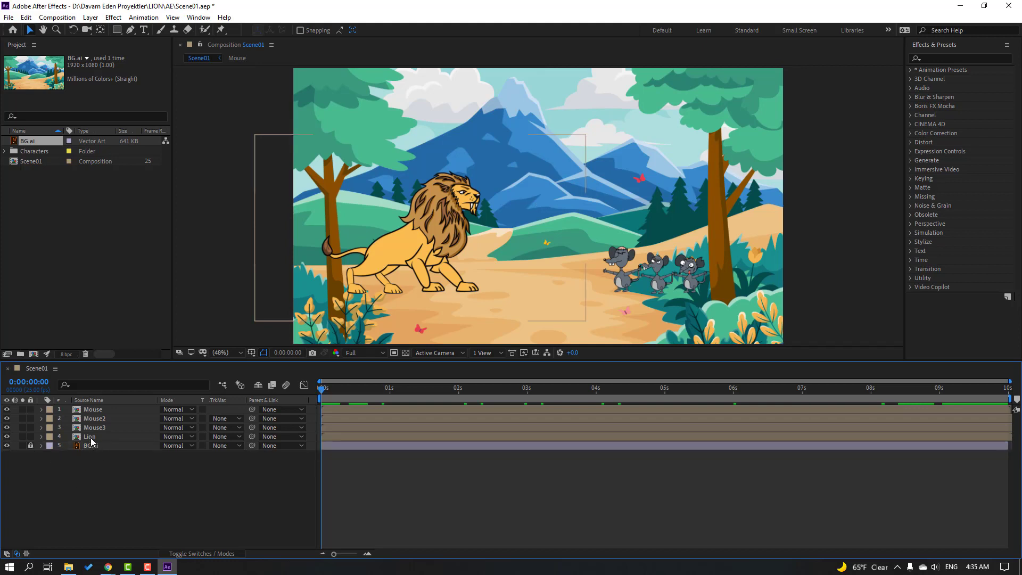
Move the lion right and down onto the path, and bring the three mice left and down in front of it.
click(424, 250)
drag(424, 253, 427, 270)
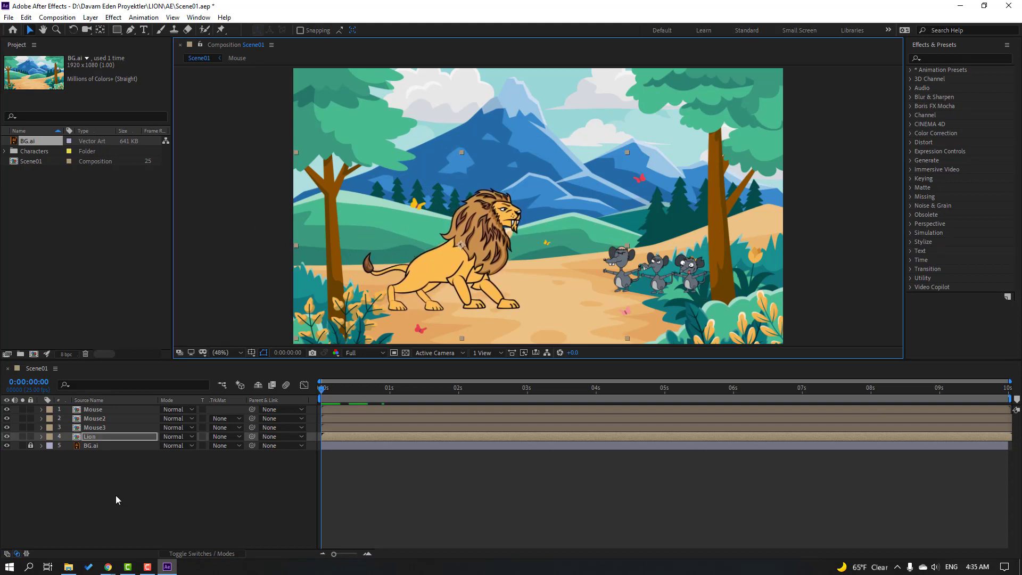
click(95, 426)
shift+click(92, 410)
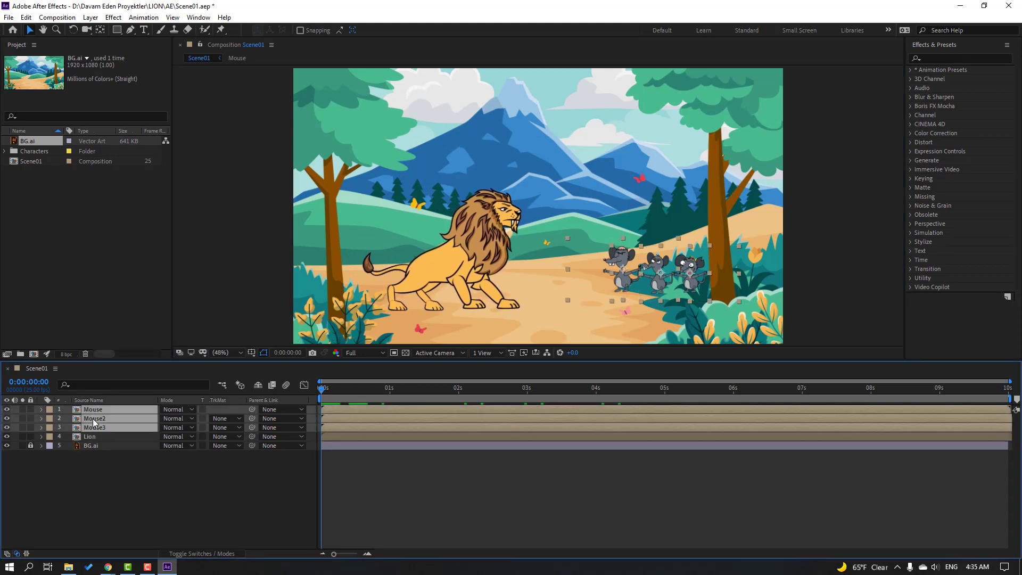
drag(653, 281, 565, 194)
key(ctrl+shift+a)
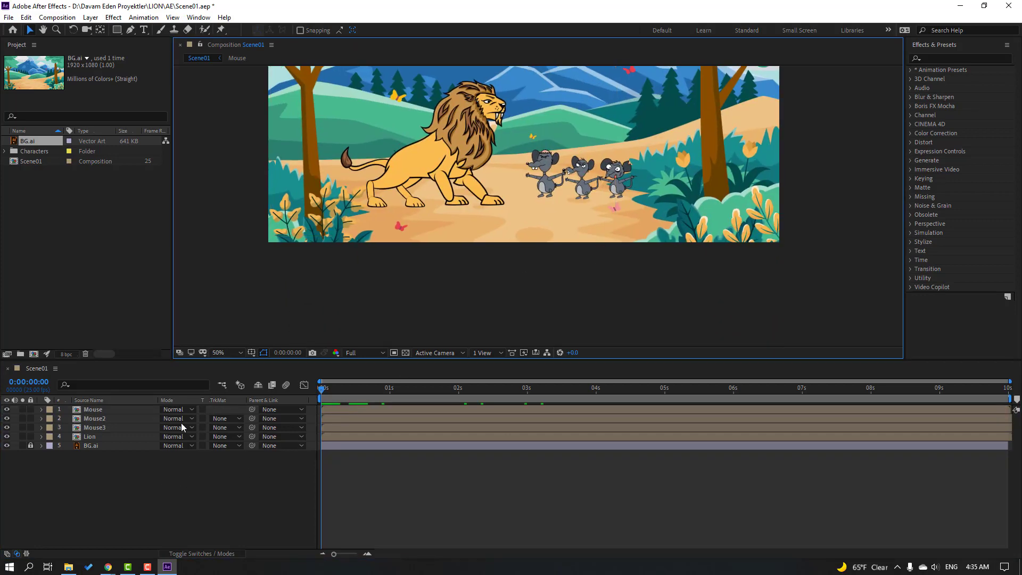
Cluster the mice on the path with Mouse lowest in front, Mouse2 behind it and Mouse3 to their right.
scroll(565, 194, up, 3)
click(548, 163)
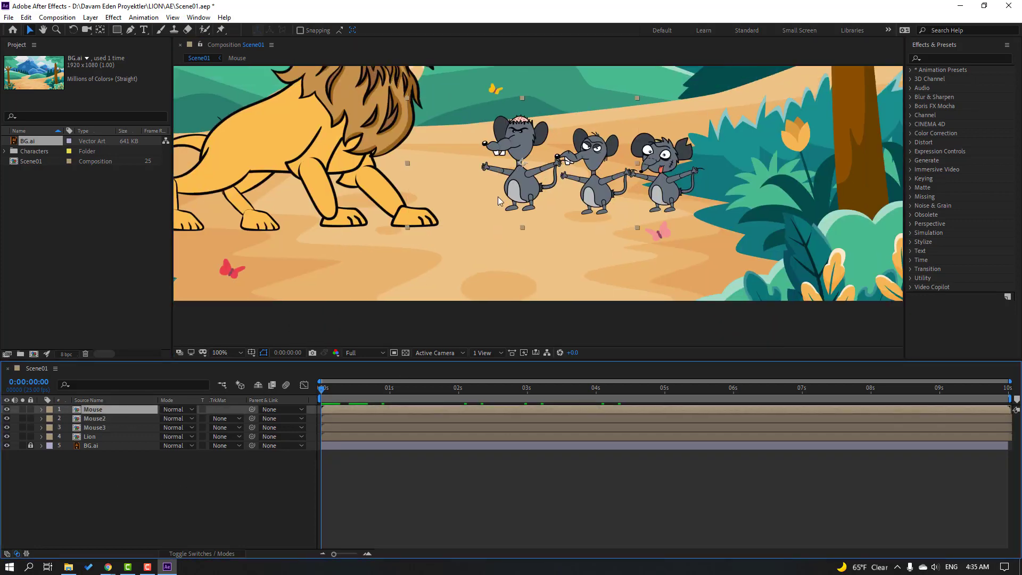
drag(498, 201, 581, 218)
click(103, 437)
click(103, 427)
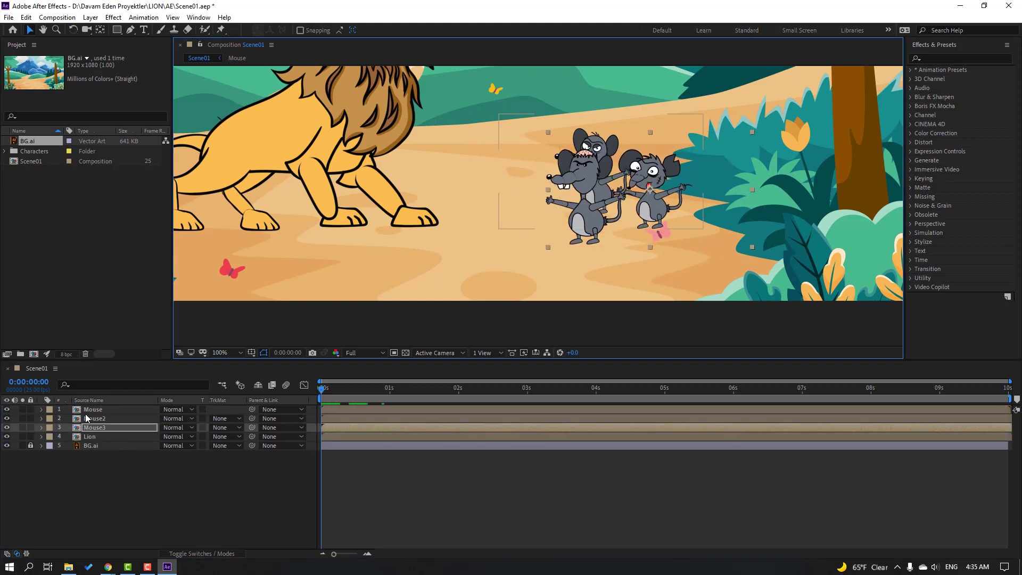
click(127, 409)
mouse_move(579, 204)
mouse_down()
mouse_move(544, 205)
mouse_move(581, 224)
mouse_up()
click(217, 479)
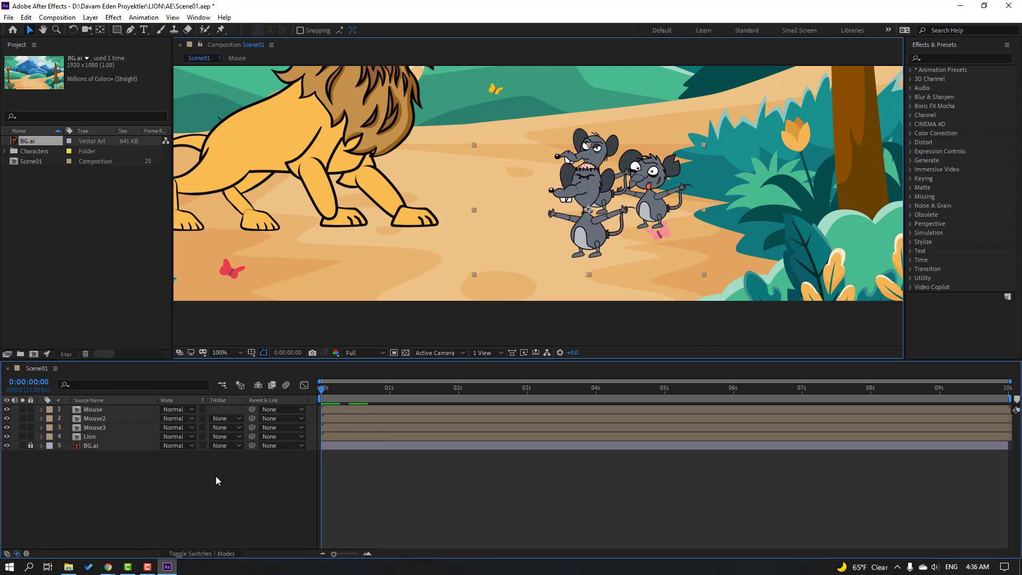
Fit the whole scene in the viewer and save the project.
click(224, 352)
click(223, 341)
key(shift+slash)
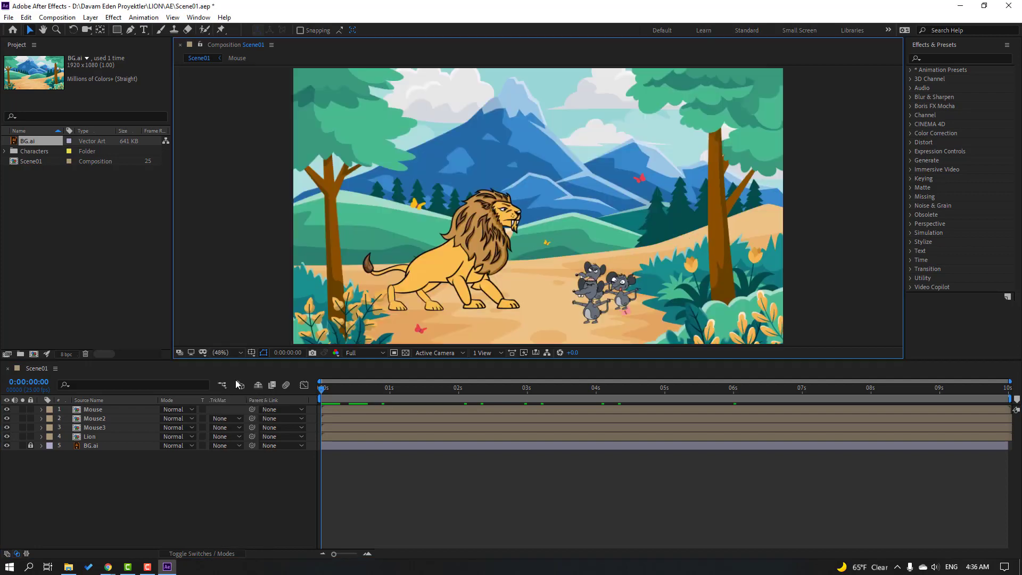
key(ctrl+s)
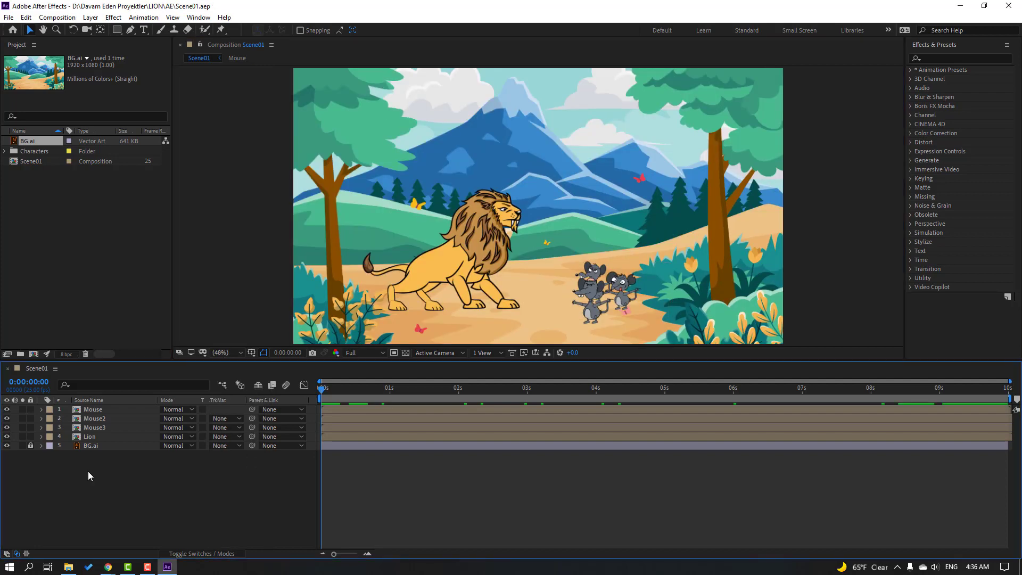
Open the Lion composition and collapse the expanded properties of the C | 2 and body layers.
double_click(91, 437)
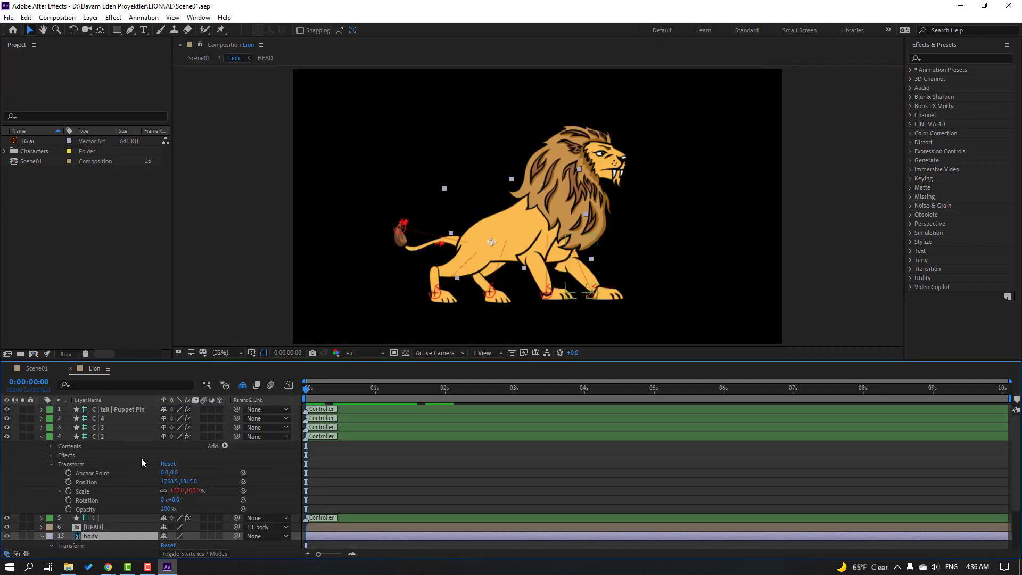
click(41, 437)
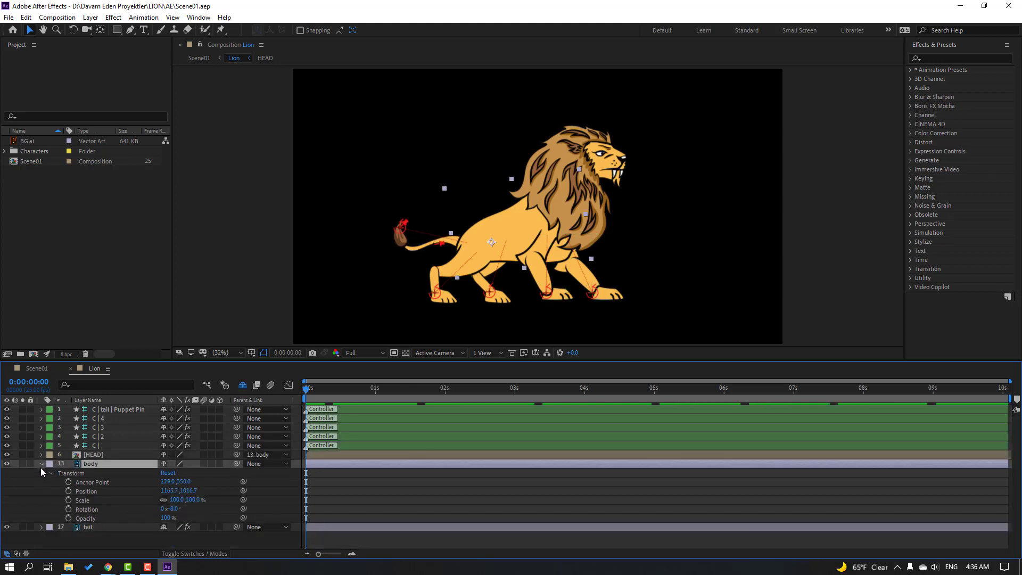
click(41, 463)
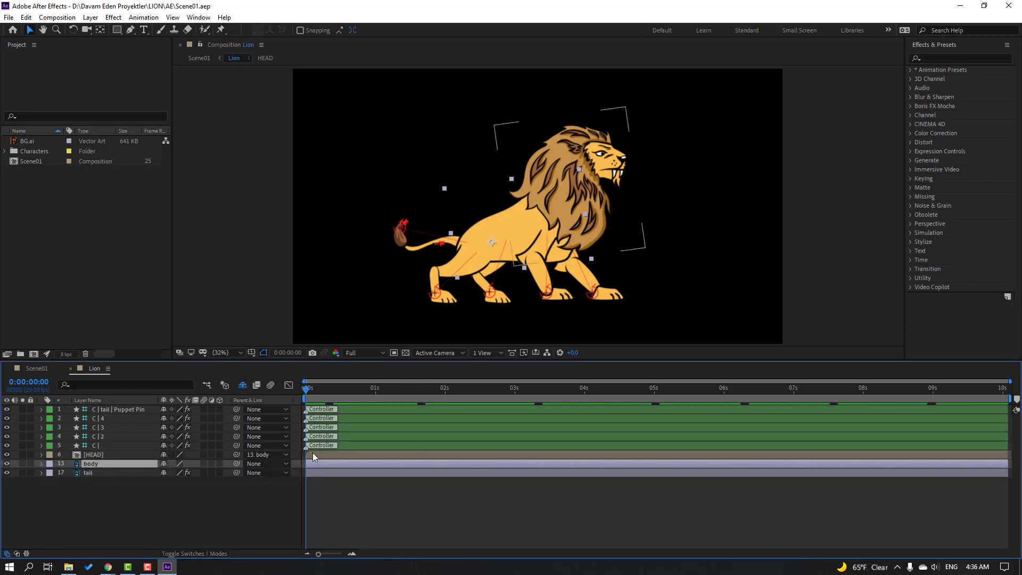
Keyframe the body layer's position, lowered to Y 1132.7 at the start and raised at 0:00:01:06.
key(p)
click(67, 473)
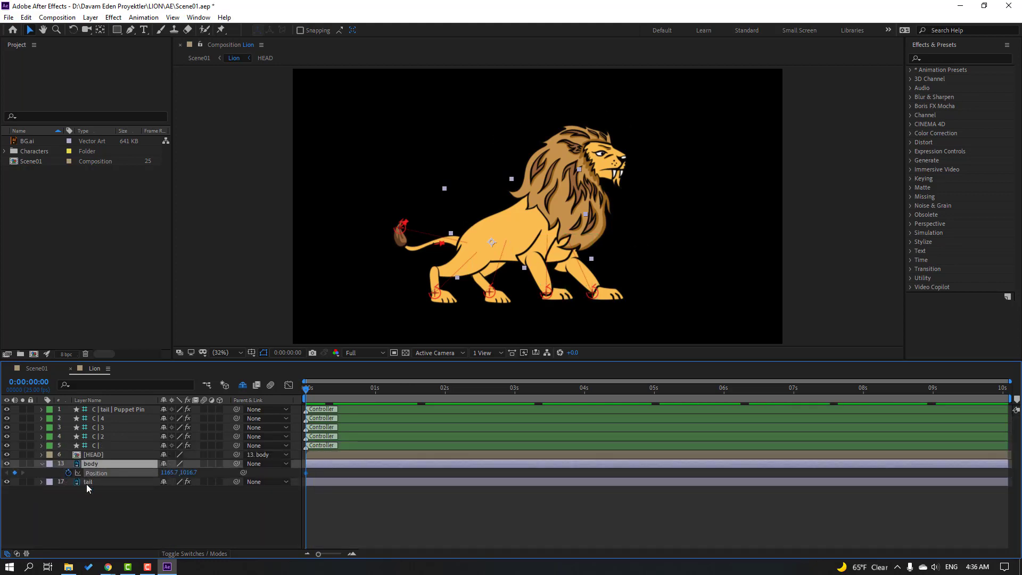
drag(189, 475, 257, 464)
key(space)
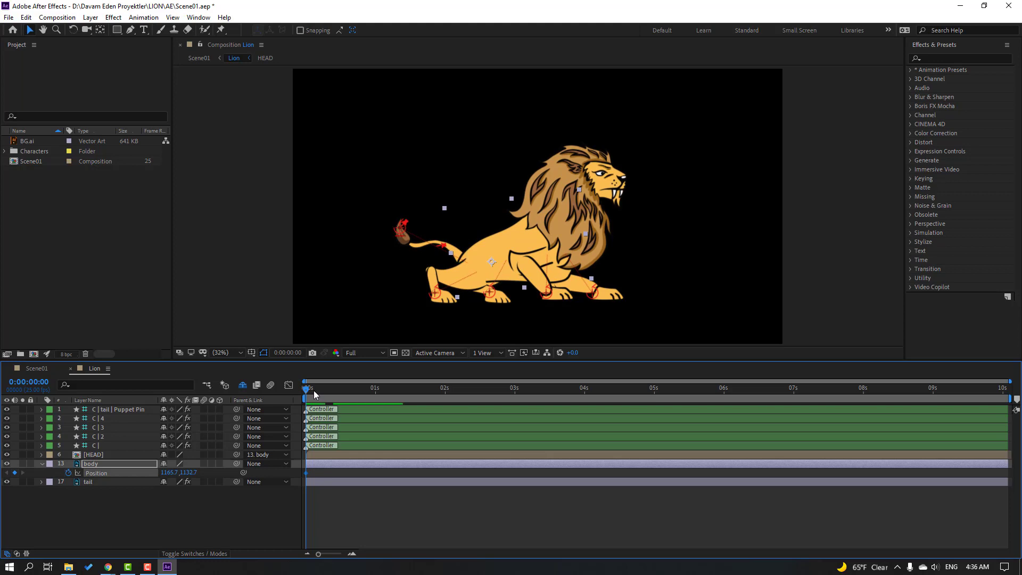
drag(189, 472, 229, 483)
drag(395, 397, 247, 401)
Add a rotation keyframe of 1° to the body layer at the start and move the current time to 0:00:01:06.
click(87, 466)
key(shift+r)
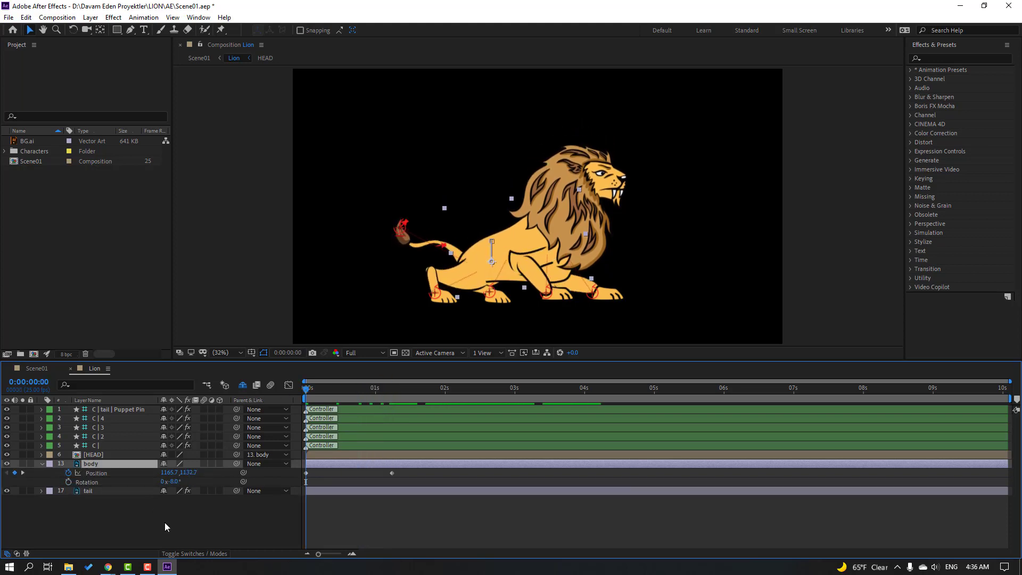
click(68, 482)
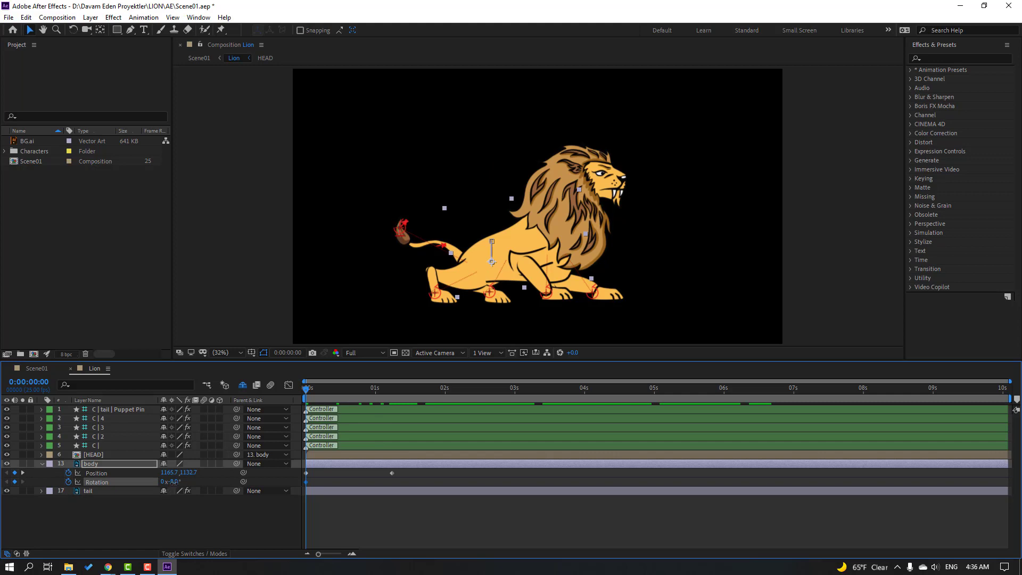
drag(174, 481, 175, 481)
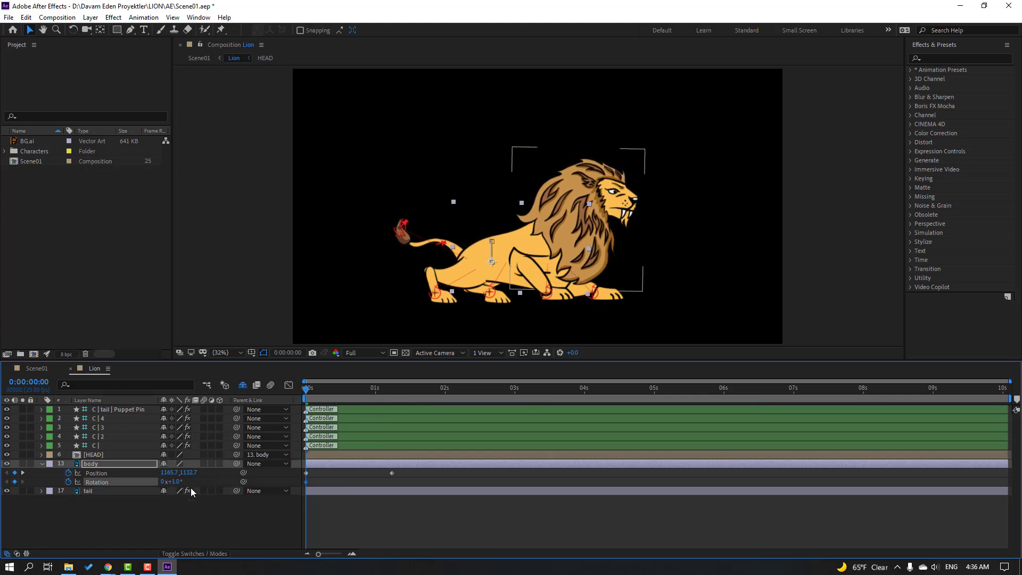
drag(314, 393, 394, 389)
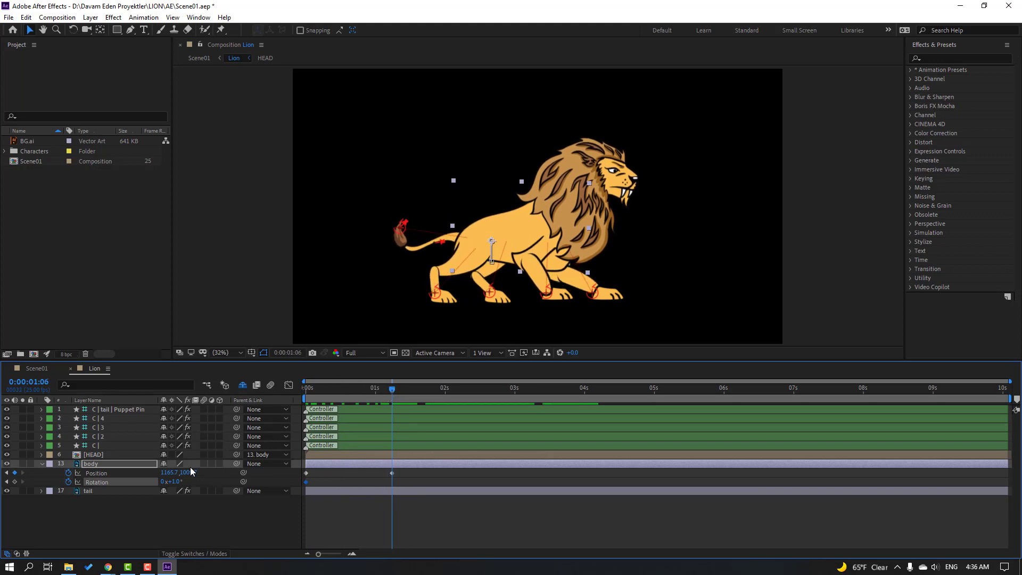
Set the body's rotation to -9° at 0:00:01:06 and apply Easy Ease to all its position and rotation keyframes.
drag(177, 482, 169, 481)
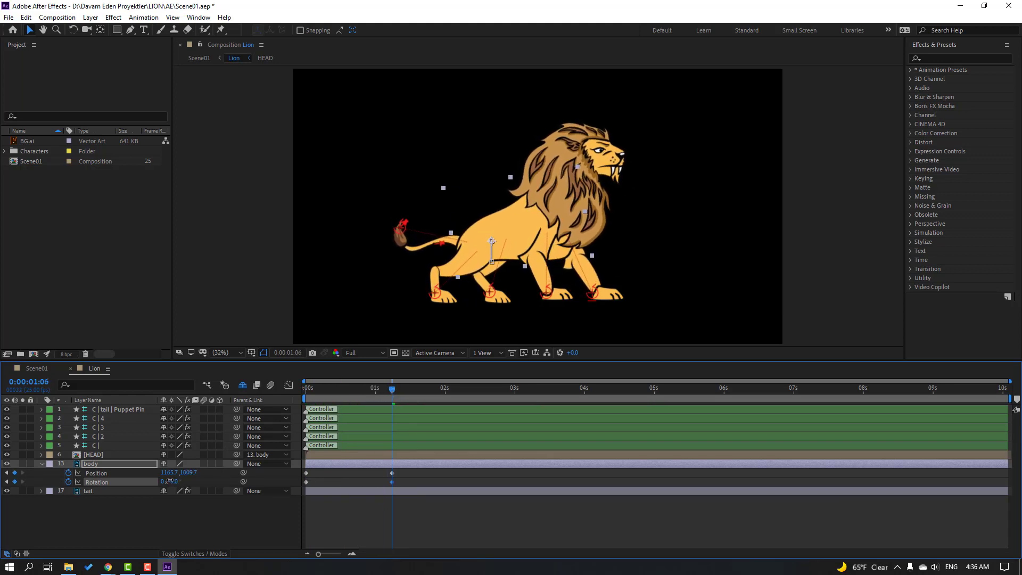
drag(421, 473, 324, 483)
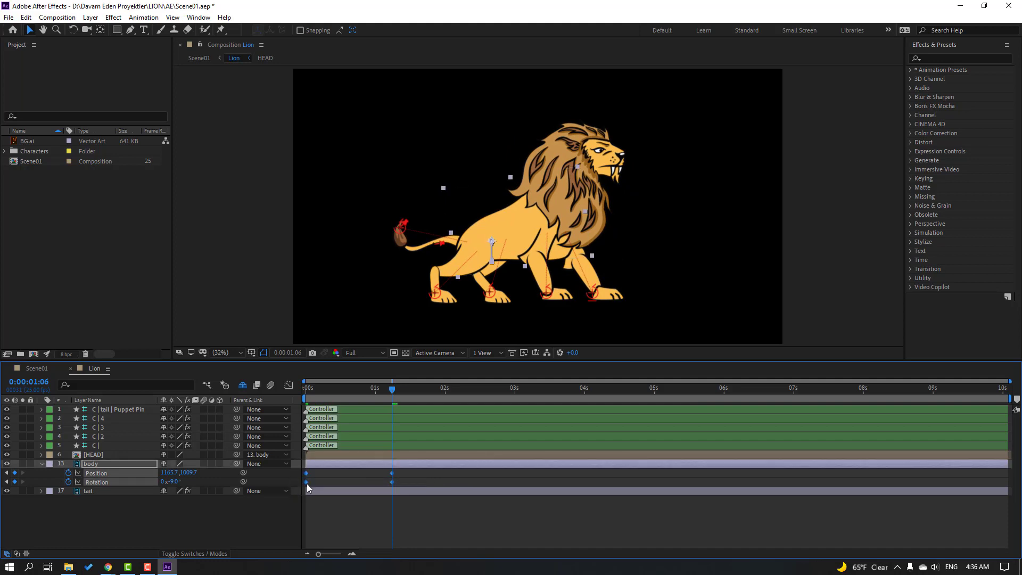
right_click(307, 482)
mouse_move(372, 474)
click(495, 405)
key(space)
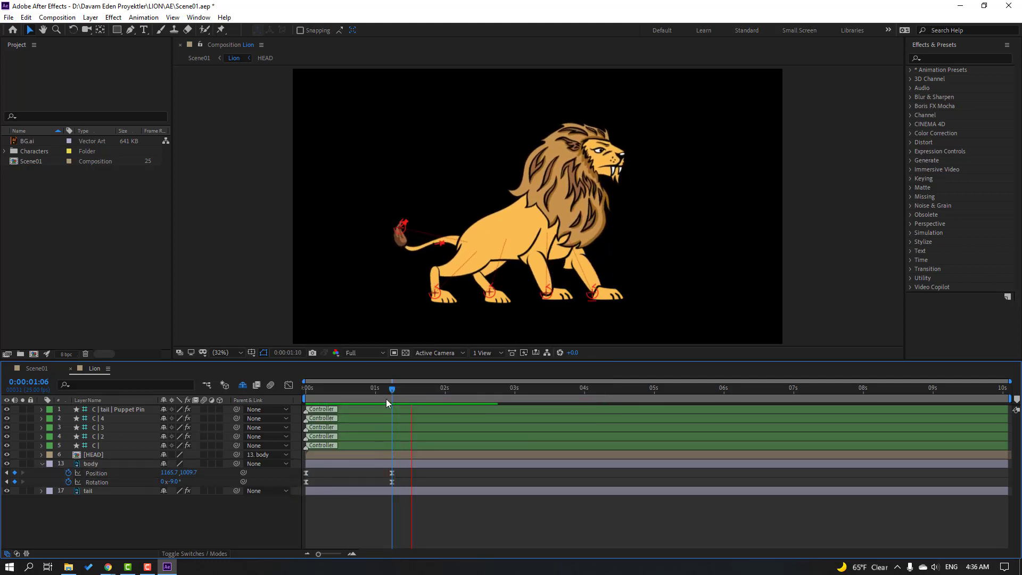
key(space)
Keyframe the HEAD layer's rotation at 18° at the start and -3° at 0:00:01:06, aligned with the body keyframes.
click(98, 455)
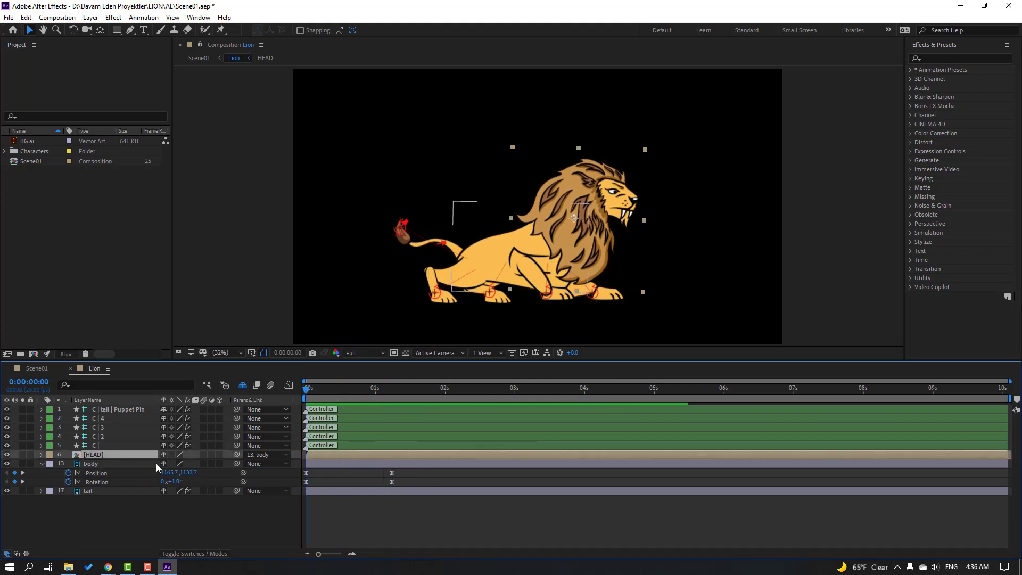
key(r)
click(68, 464)
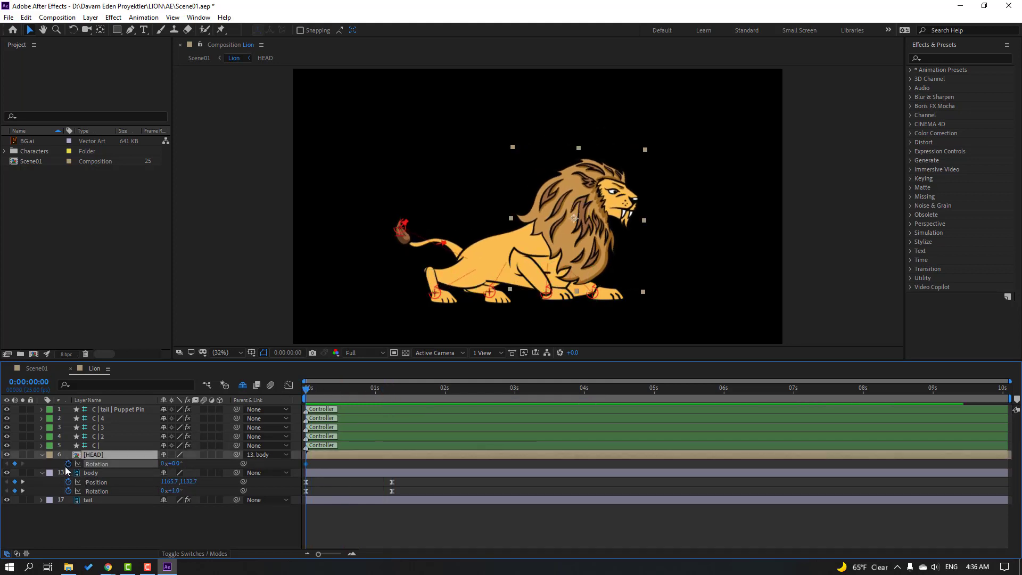
drag(177, 464, 185, 464)
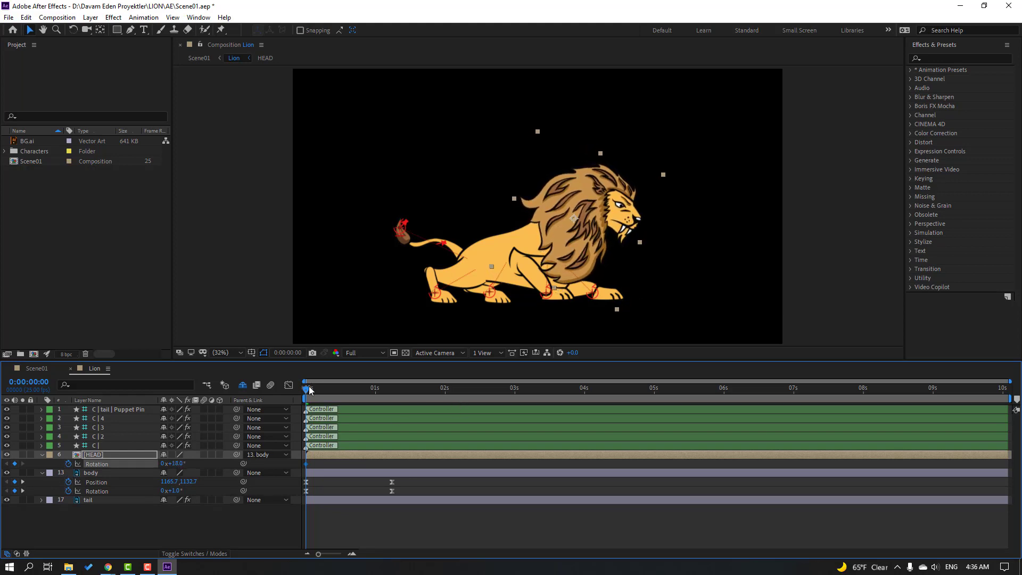
drag(310, 390, 394, 388)
drag(175, 464, 164, 464)
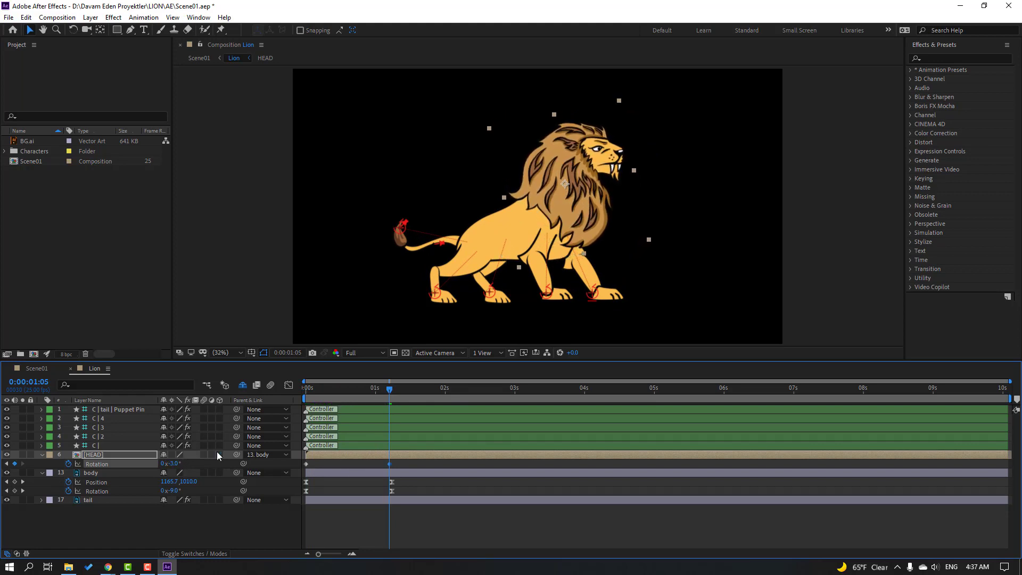
drag(390, 465, 393, 464)
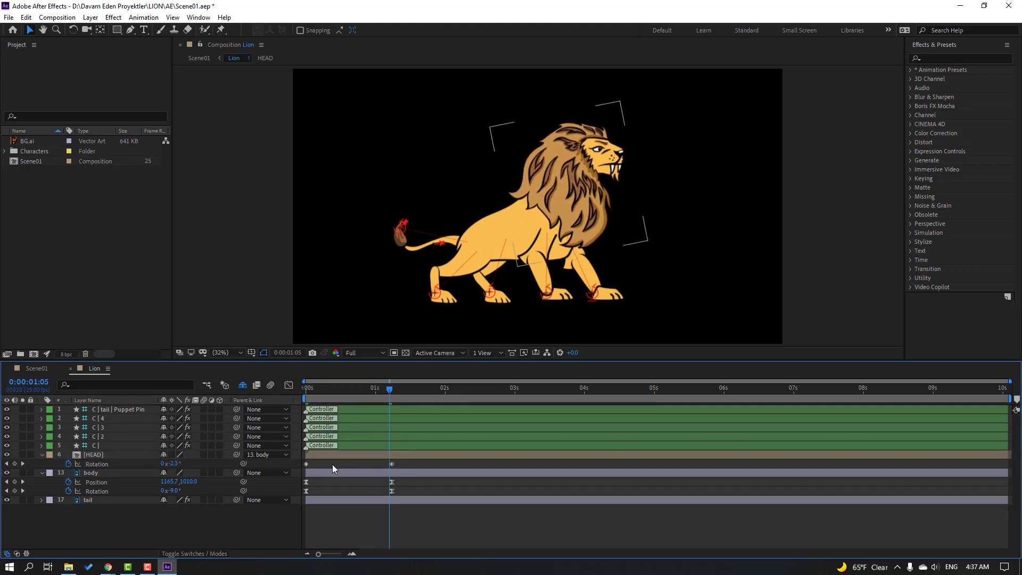
Apply Easy Ease to the HEAD layer's rotation keyframes, preview the motion and set the current time to 0:00:01:06.
right_click(306, 464)
mouse_move(373, 455)
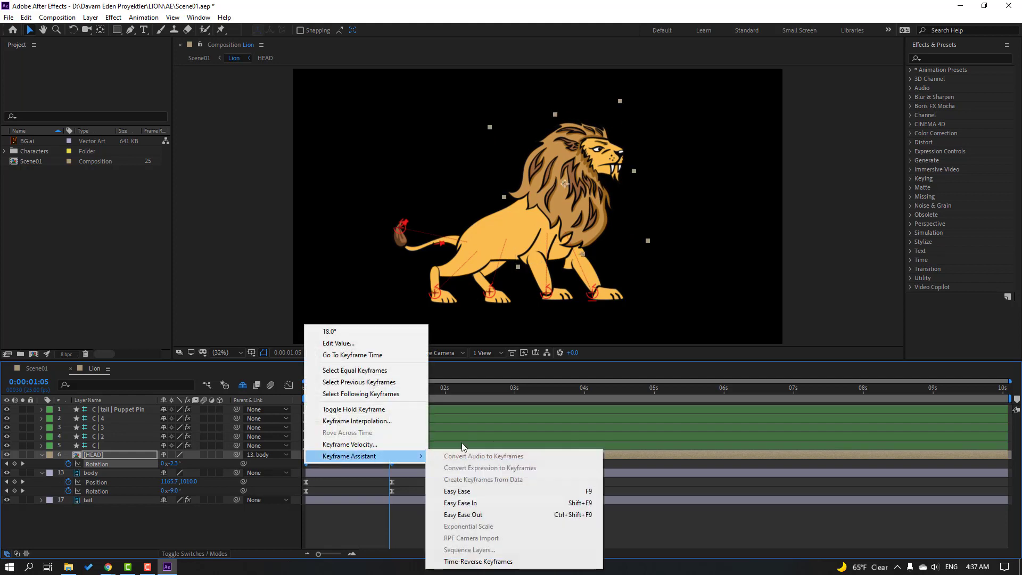
click(456, 487)
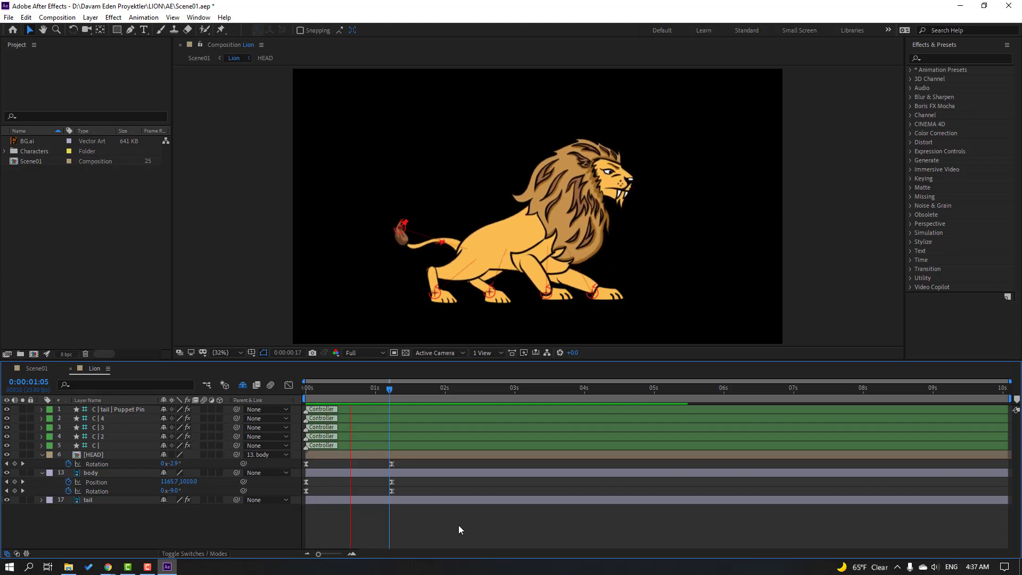
drag(390, 394, 394, 388)
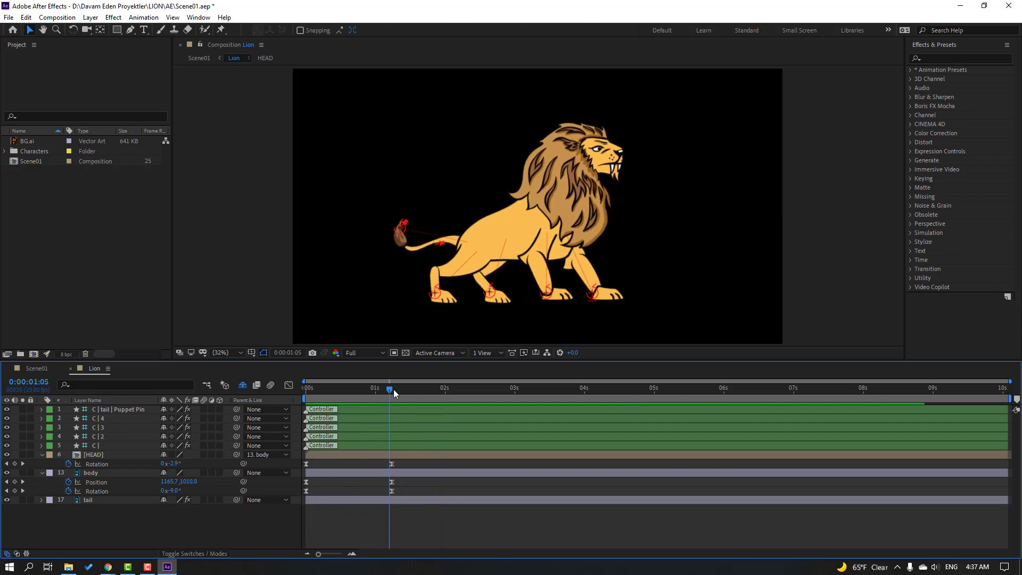
Open the HEAD composition, collapse the head_down properties and return the current time to the start.
click(97, 464)
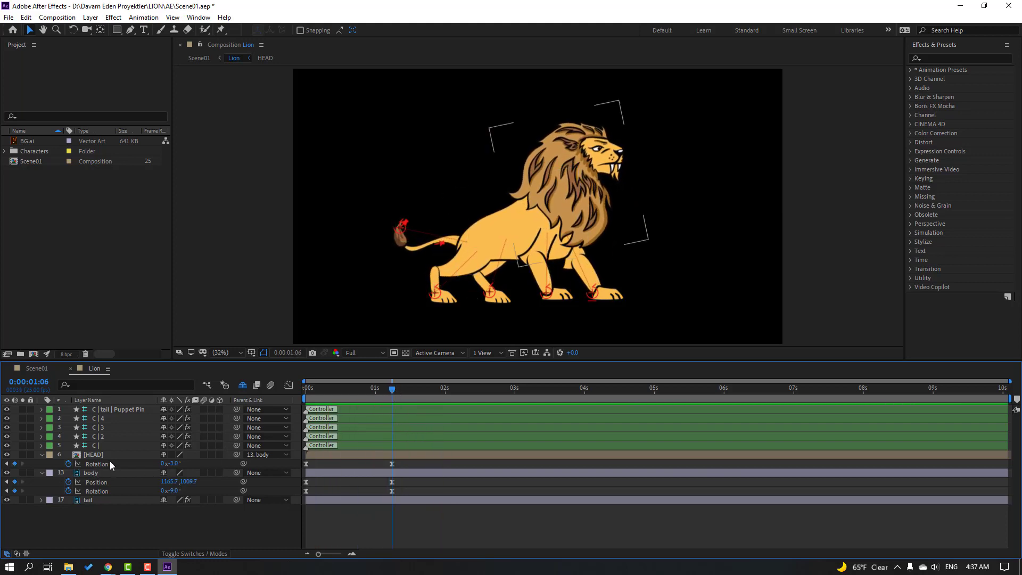
double_click(92, 456)
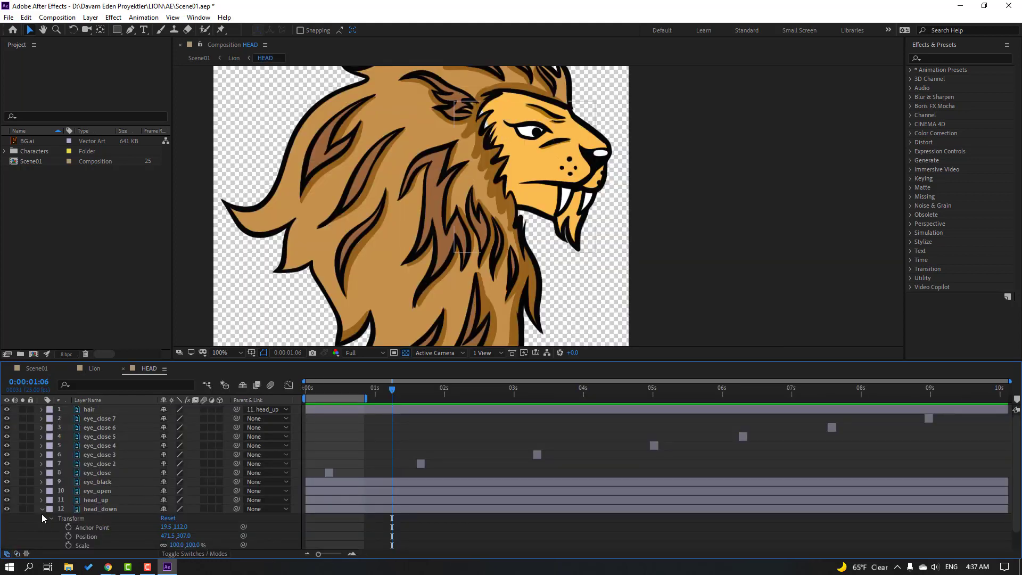
click(42, 509)
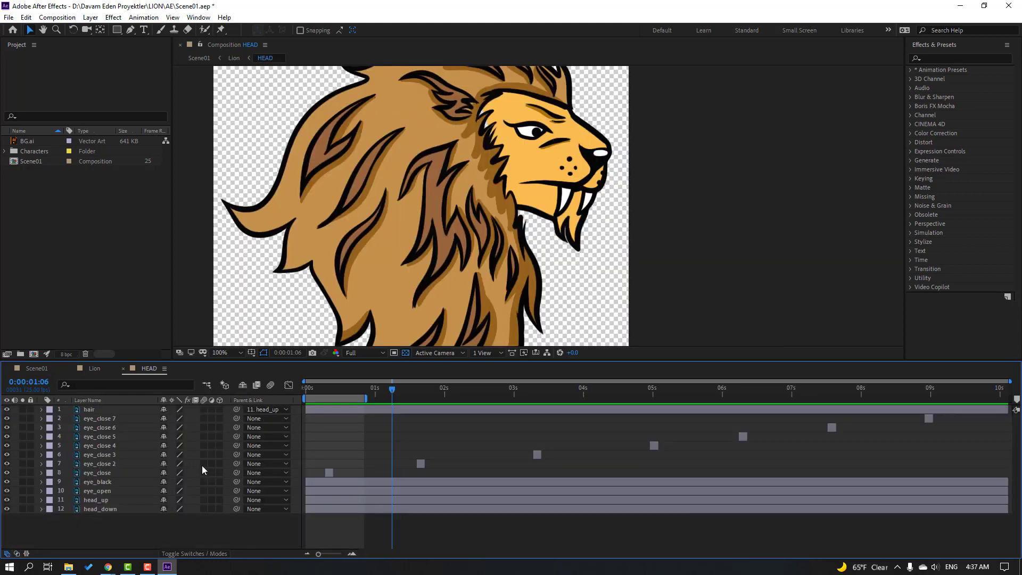
click(96, 473)
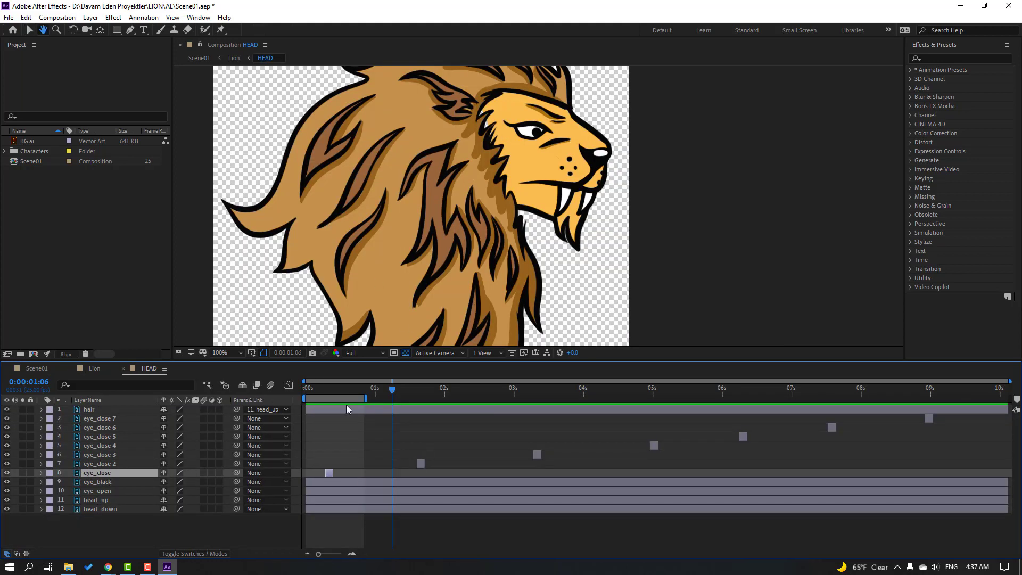
click(333, 391)
drag(333, 392, 184, 489)
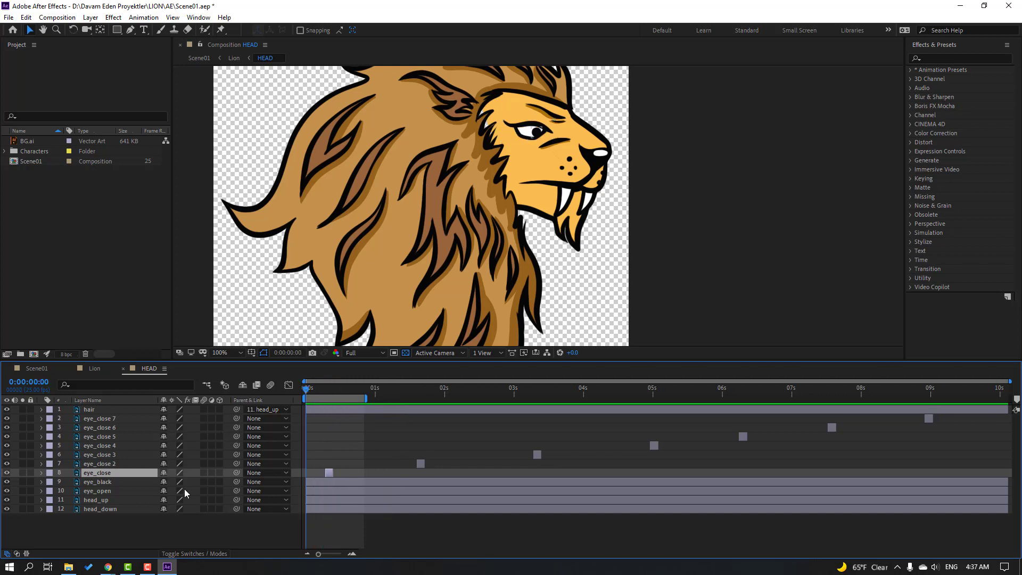
Isolate the head_down layer briefly to examine the lower jaw and its pivot, and display the layer's rotation.
click(95, 510)
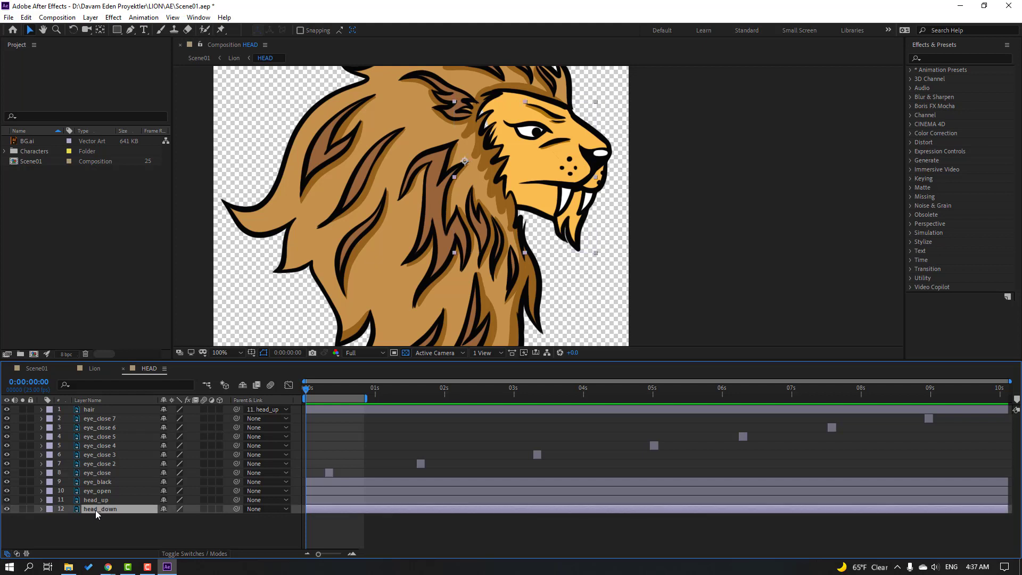
click(7, 510)
click(8, 509)
click(8, 509)
click(7, 509)
click(26, 515)
click(22, 509)
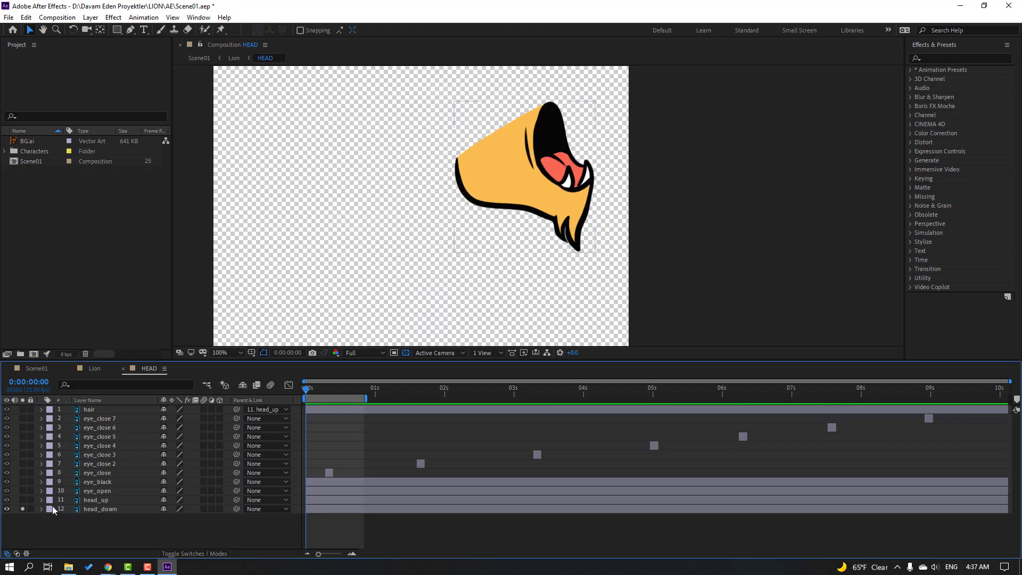
click(112, 509)
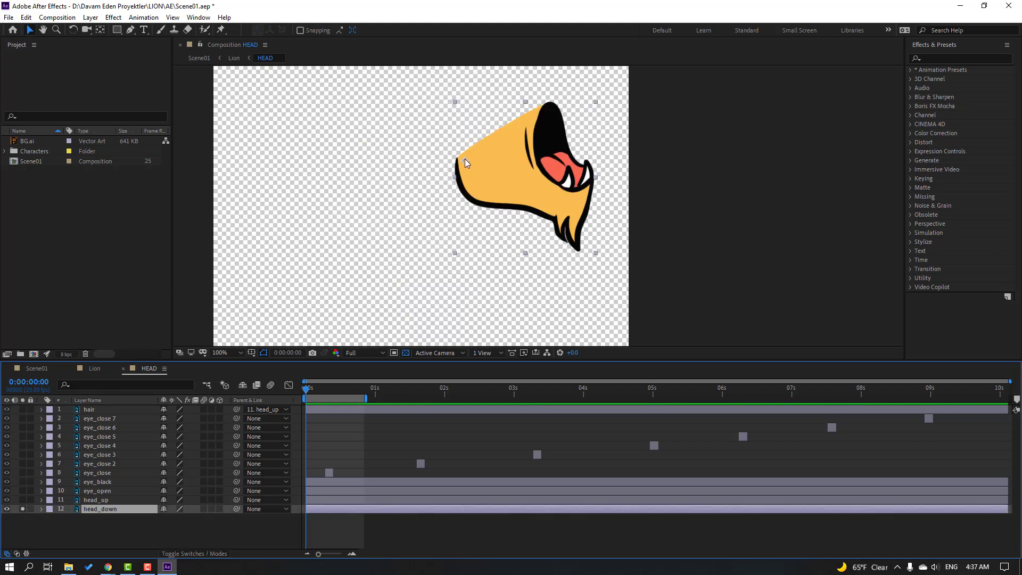
click(23, 509)
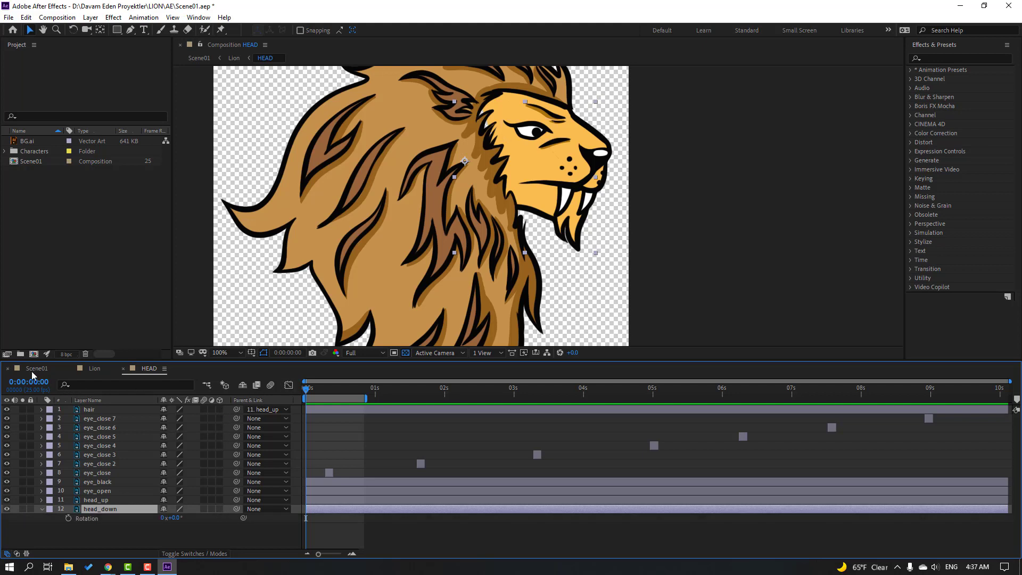
Keyframe the head_down rotation at 0° at 0:00:00:19 and 28° at 0:00:01:00 to open the mouth.
click(94, 369)
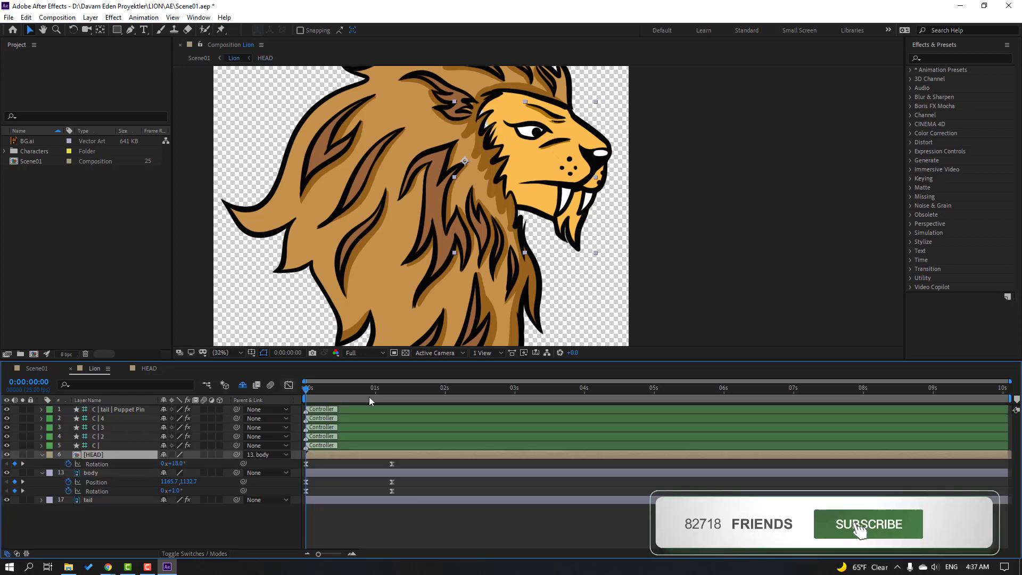
drag(331, 394, 359, 391)
click(147, 369)
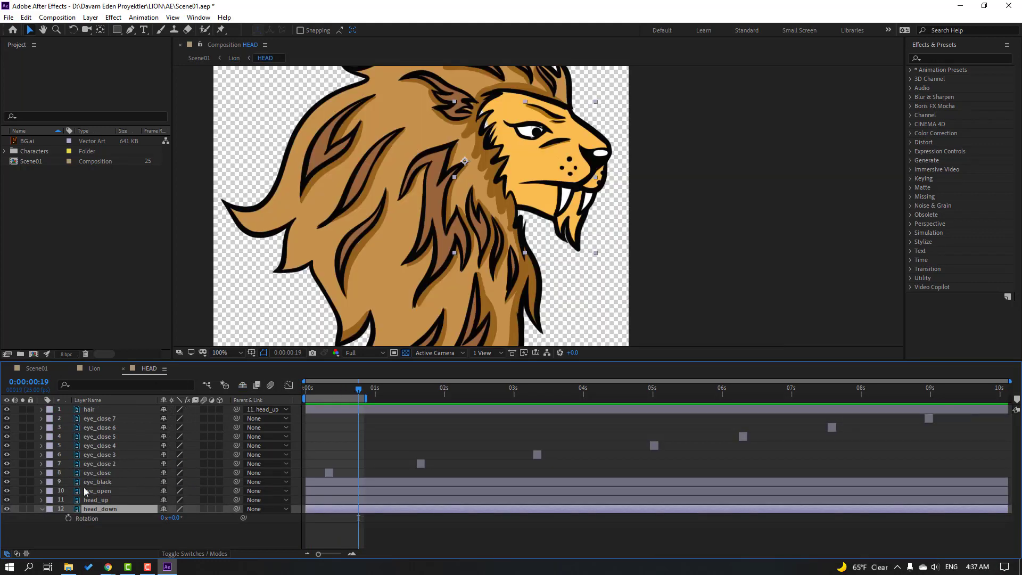
click(68, 519)
drag(360, 393, 379, 394)
drag(176, 523, 186, 517)
Return to the Lion composition and preview the mouth opening together with the body movement.
click(94, 368)
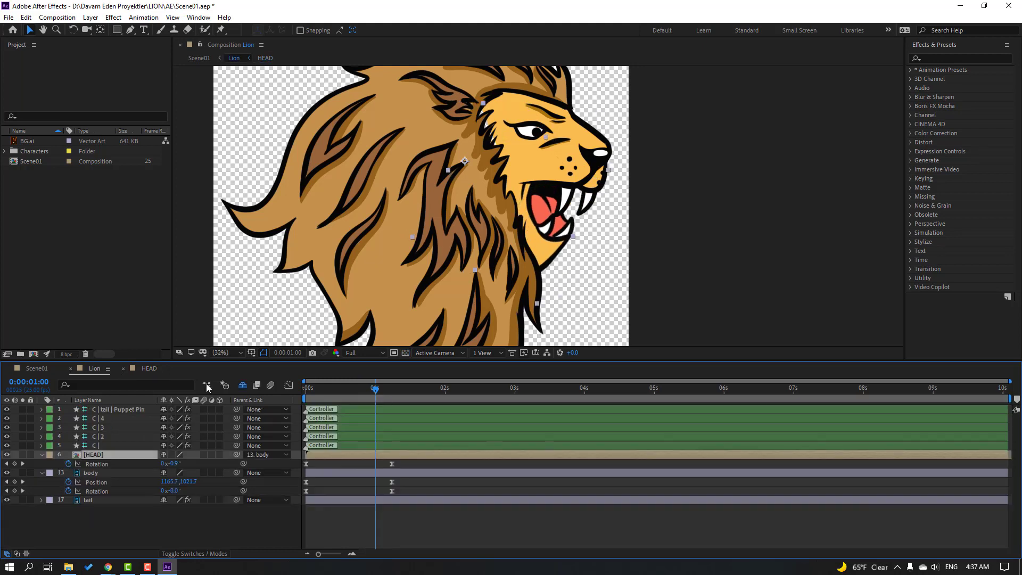
mouse_move(356, 392)
mouse_down()
mouse_move(390, 390)
mouse_move(370, 391)
mouse_up()
key(space)
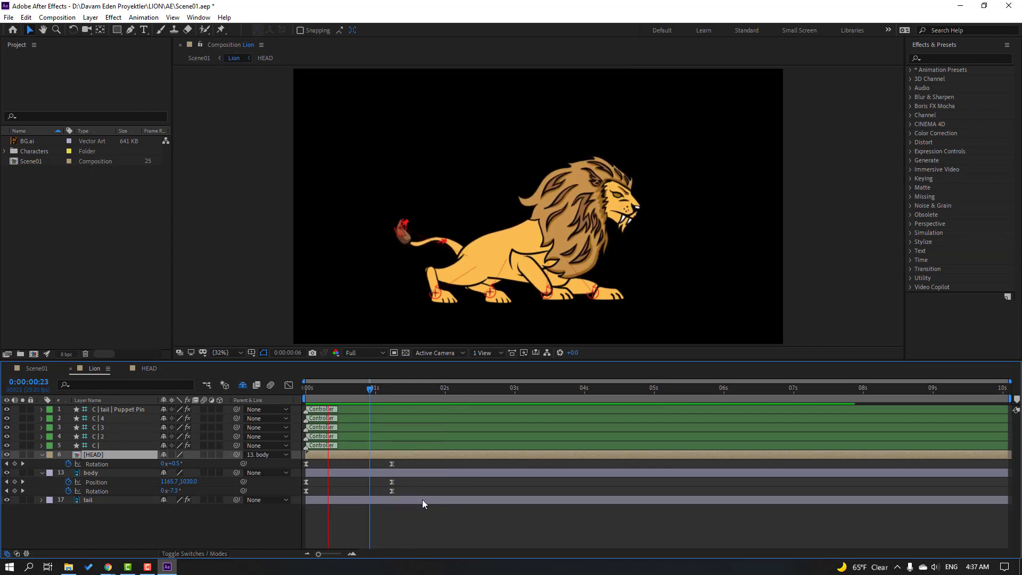
key(space)
Lengthen the incoming ease of the final body and HEAD keyframes in the Graph Editor and preview the motion.
drag(408, 459, 298, 500)
click(288, 385)
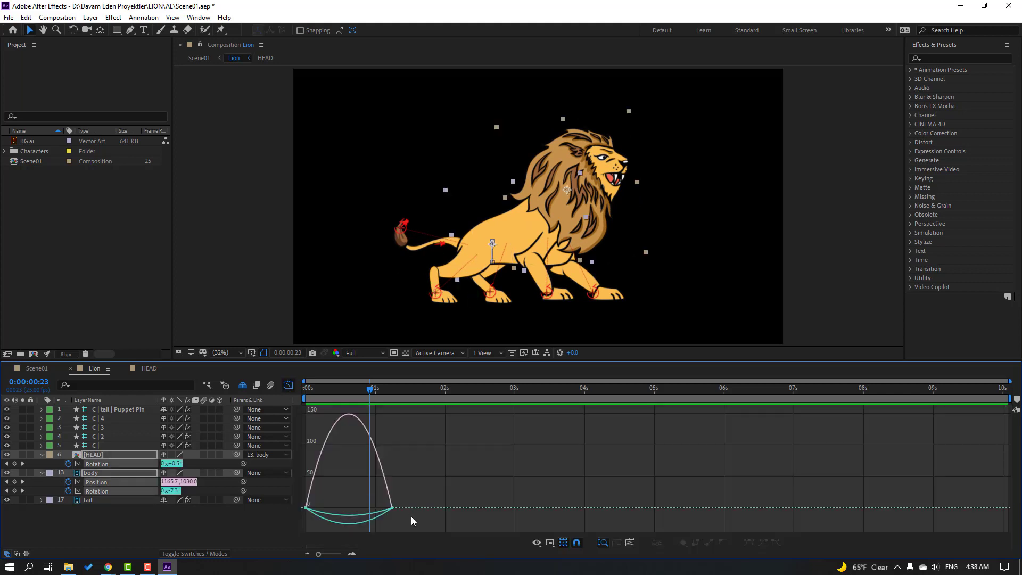
click(392, 507)
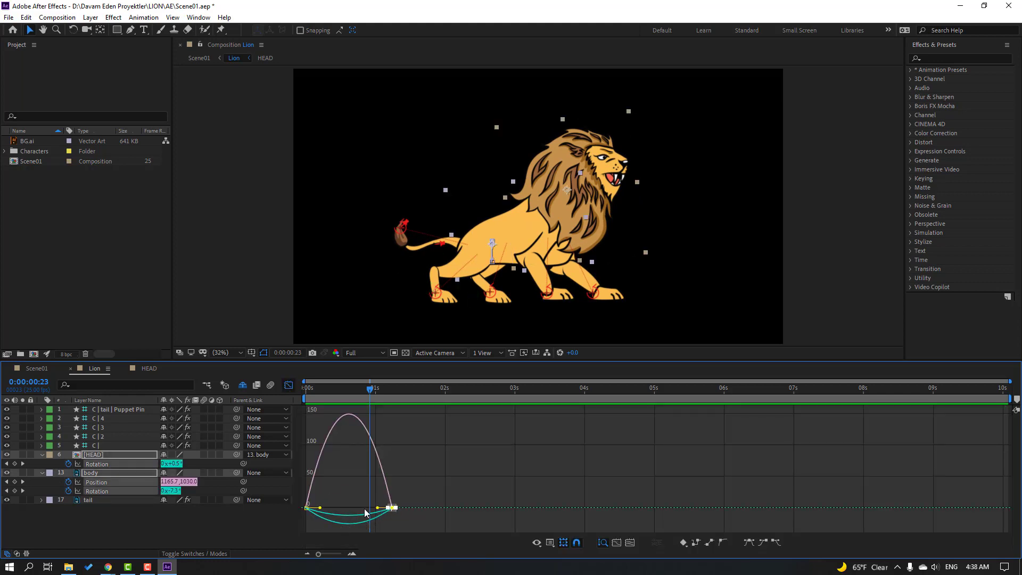
drag(378, 509, 356, 508)
key(space)
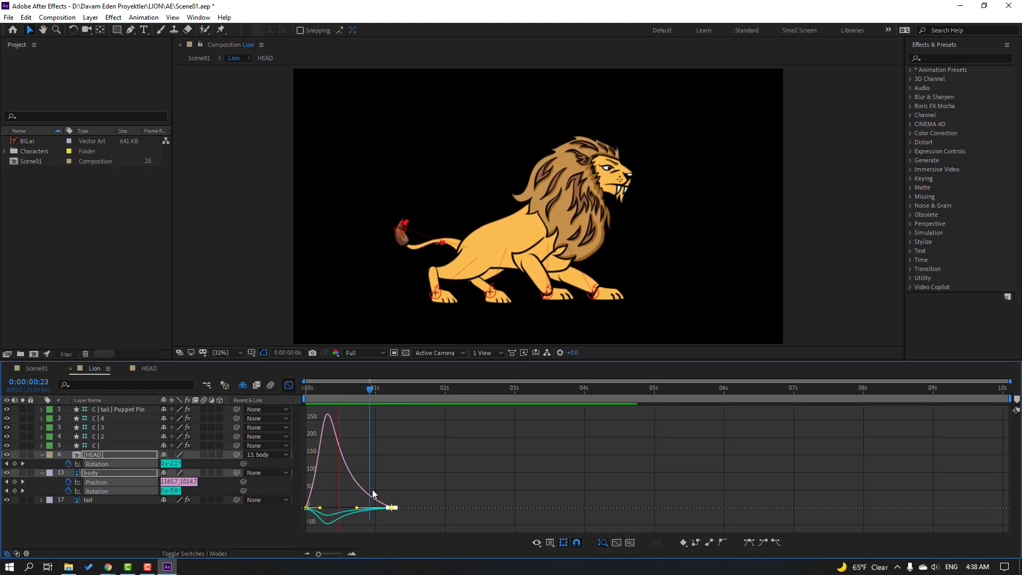
Leave the Graph Editor and move the body's final position and rotation keyframes to just before the one-second mark.
click(289, 384)
click(388, 520)
drag(404, 482, 365, 495)
key(space)
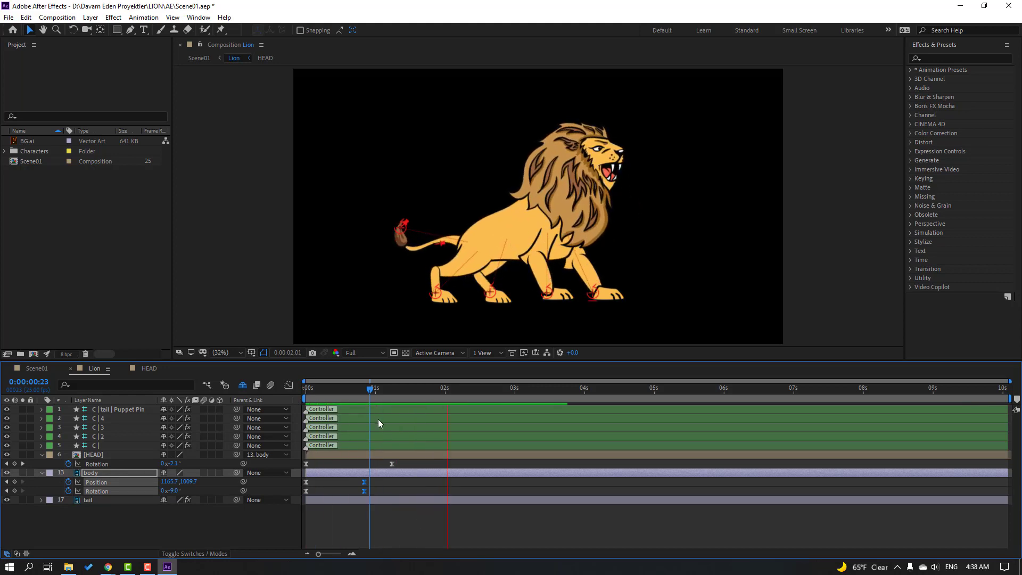
Add two more HEAD rotation keyframes after 0:00:01:06, the last at -7°, space them out and preview the head swing.
drag(373, 388, 414, 389)
drag(174, 463, 172, 464)
key(space)
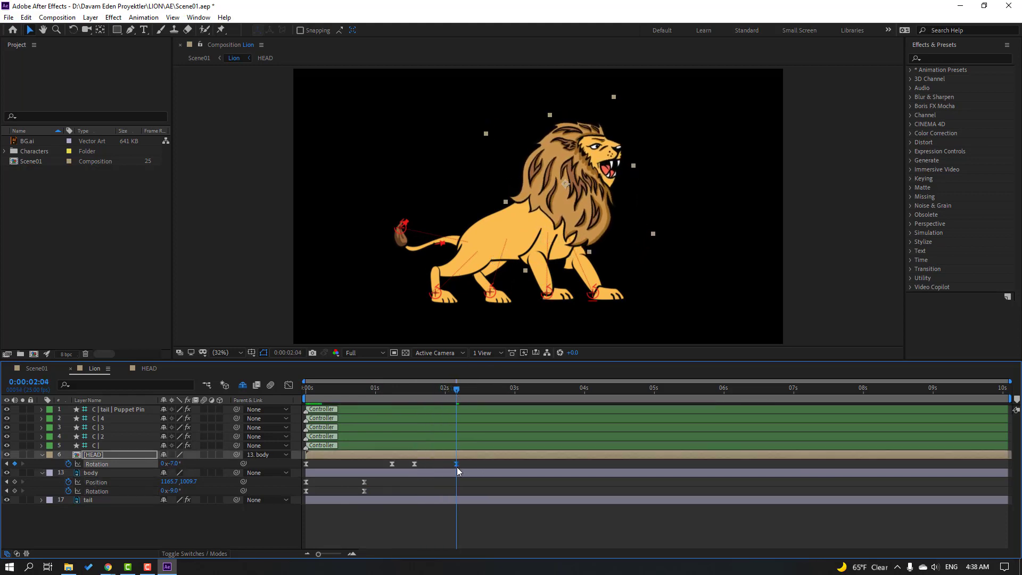
drag(456, 465, 433, 464)
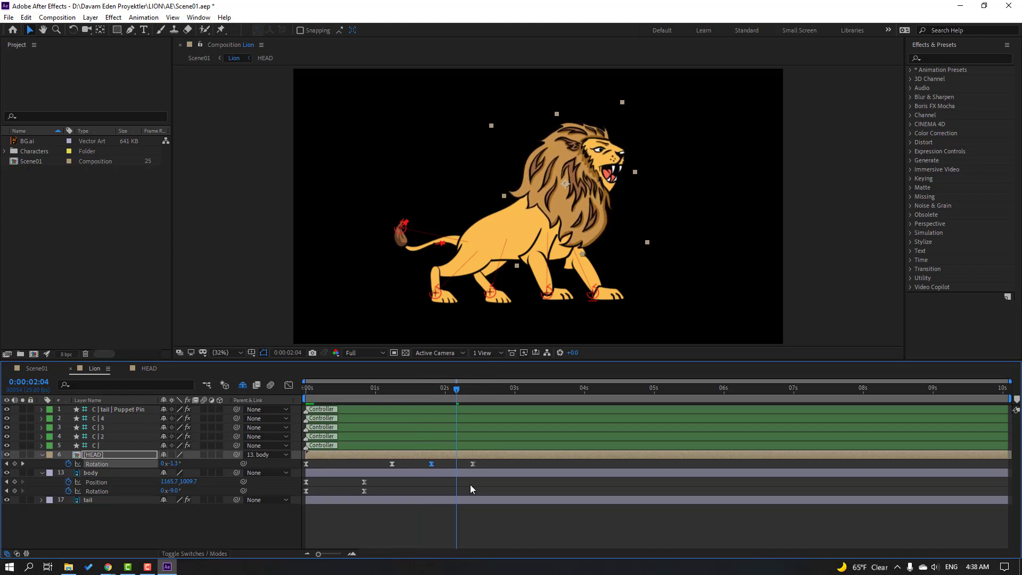
key(space)
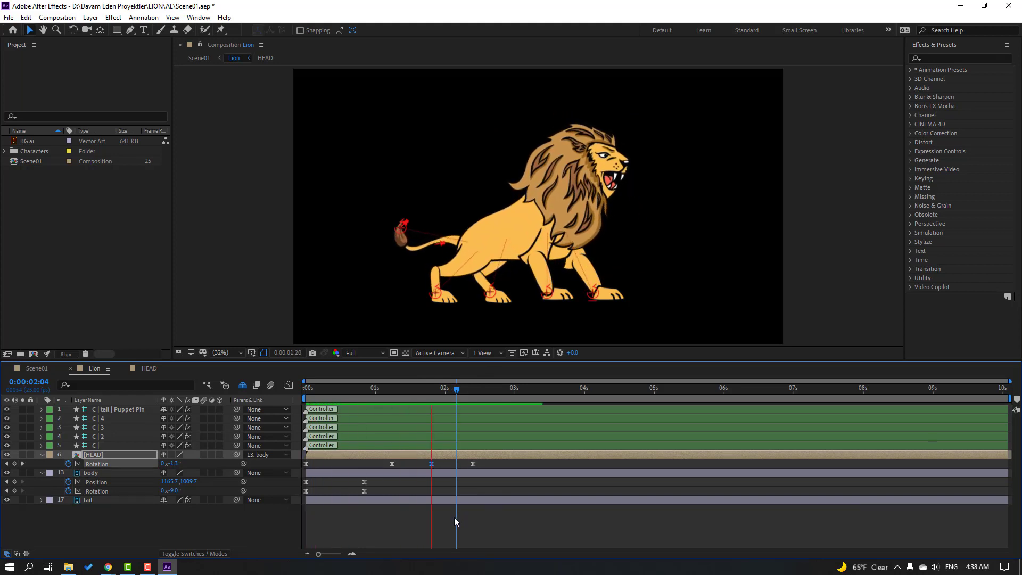
Add a head_down rotation keyframe at 0:00:01:06 in the HEAD composition to hold the mouth open.
click(393, 389)
click(147, 369)
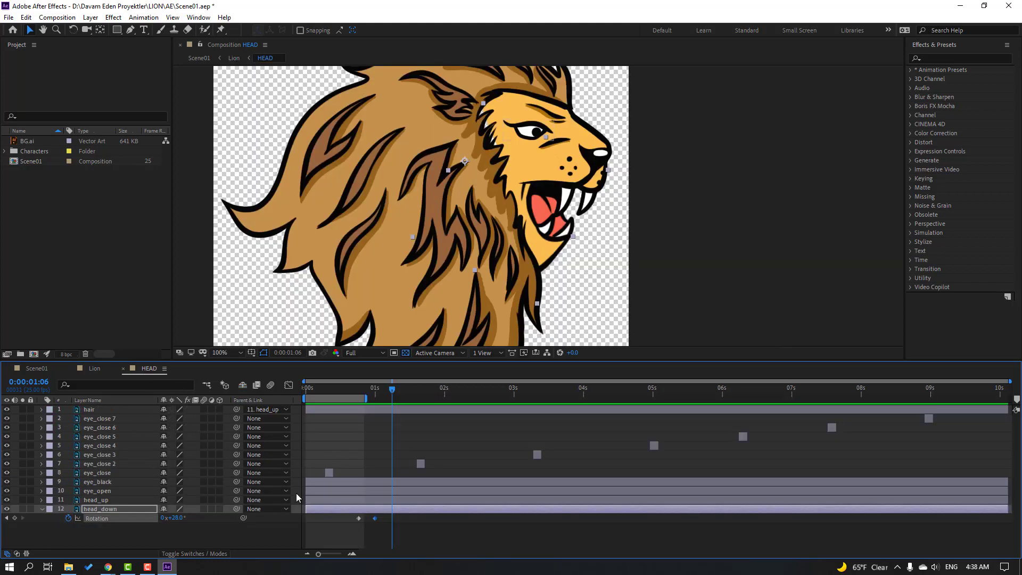
click(14, 518)
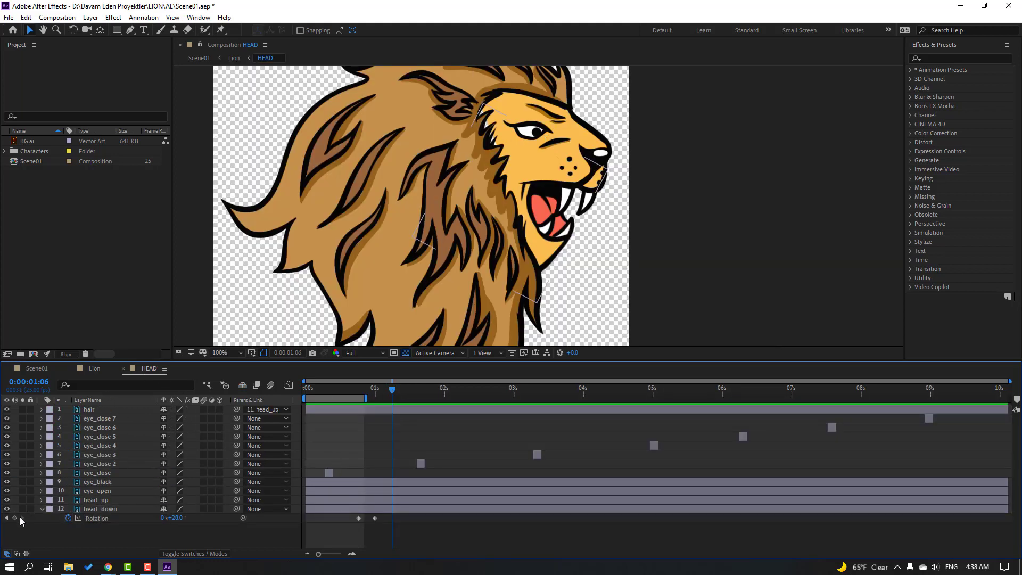
Add a head_down rotation keyframe of 15° at 0:00:01:22 in the HEAD composition to partly close the mouth.
click(94, 368)
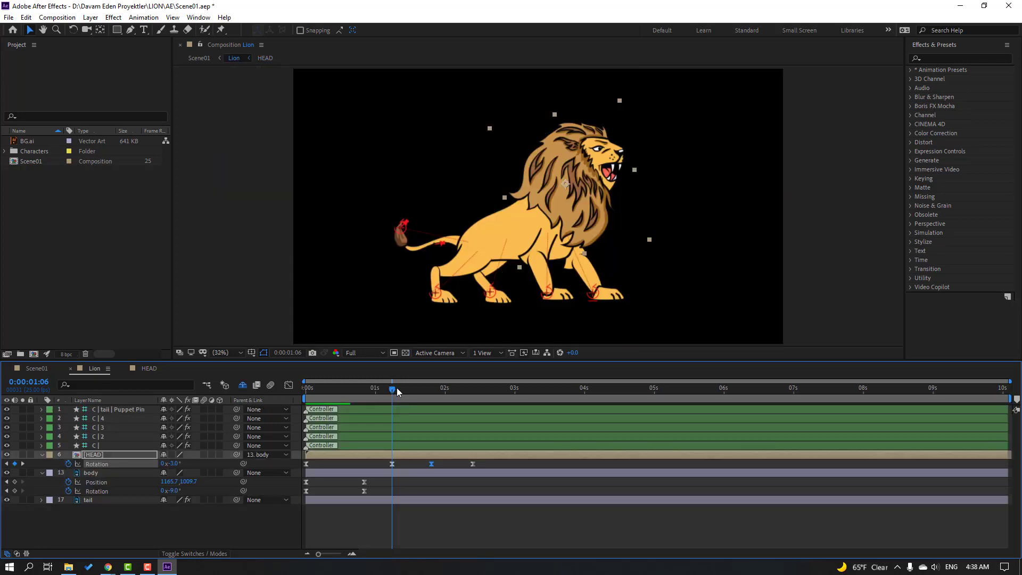
drag(397, 388, 436, 390)
click(149, 368)
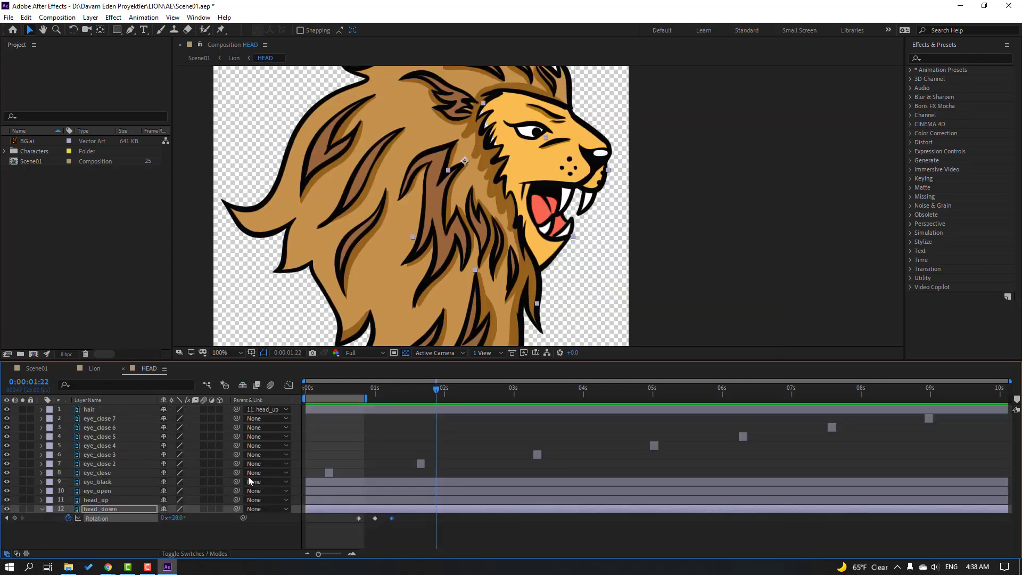
drag(173, 518, 139, 449)
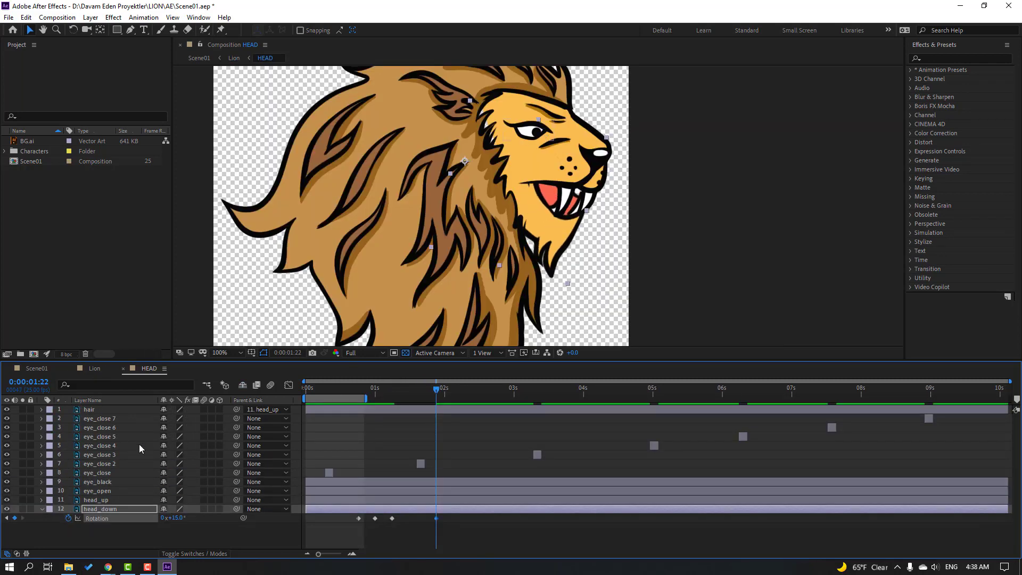
Add a head_down rotation keyframe of 30° at 0:00:02:11 in the HEAD composition to reopen the mouth wide.
click(85, 370)
drag(439, 390, 476, 391)
click(157, 366)
click(176, 518)
text(30)
key(Return)
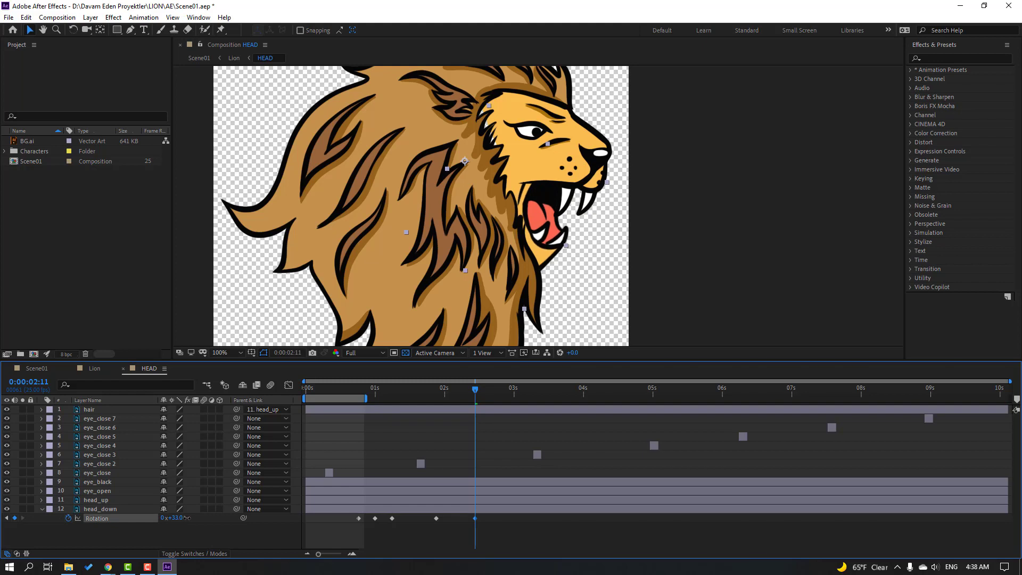
Apply Easy Ease to all head_down rotation keyframes and preview the jaw motion in the Lion composition.
drag(498, 517, 355, 519)
right_click(356, 518)
mouse_move(394, 510)
click(526, 443)
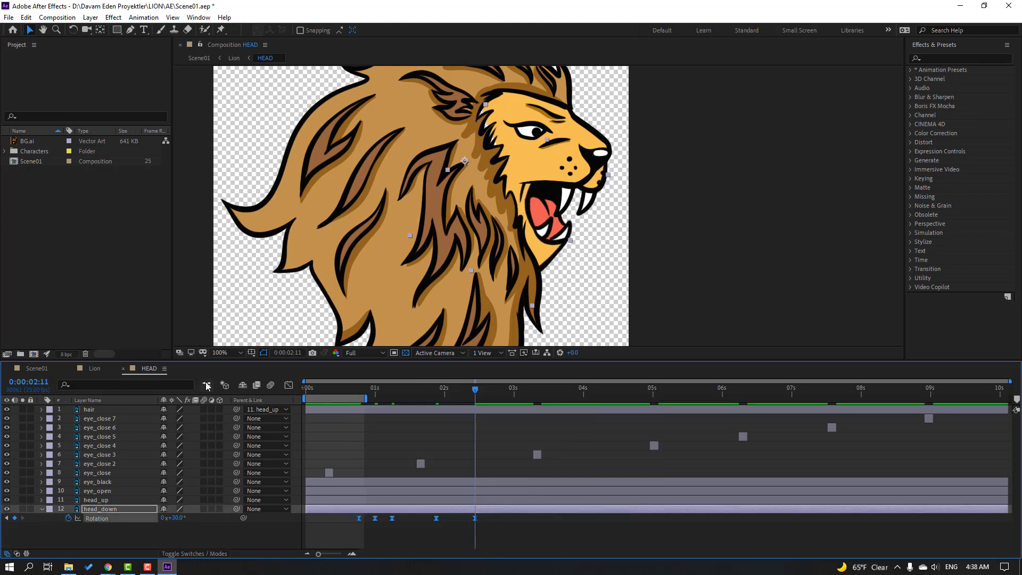
click(90, 369)
key(space)
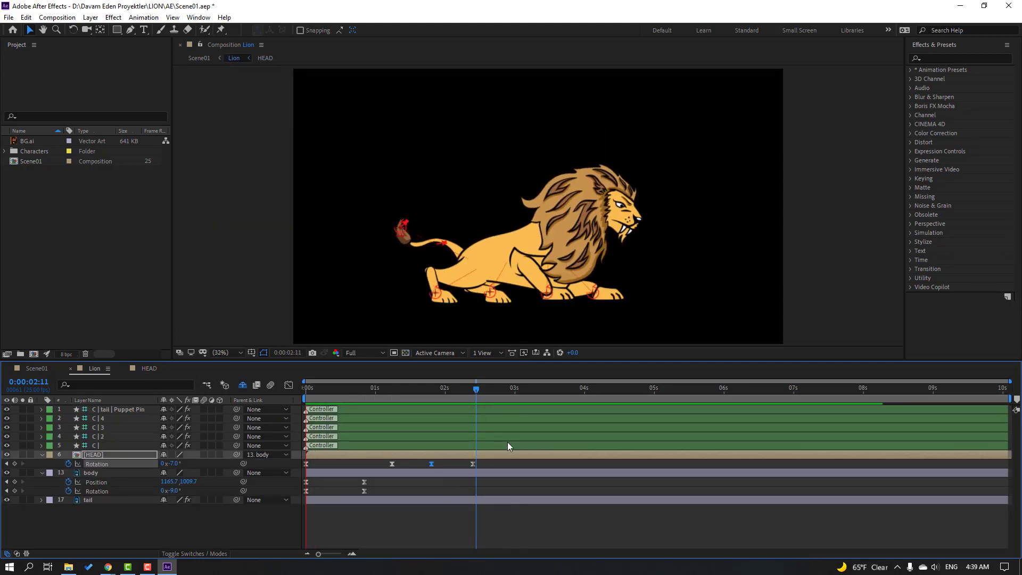
Add a HEAD layer rotation keyframe of 12° at 0:00:03:00 in the Lion composition.
click(473, 388)
drag(475, 393, 510, 392)
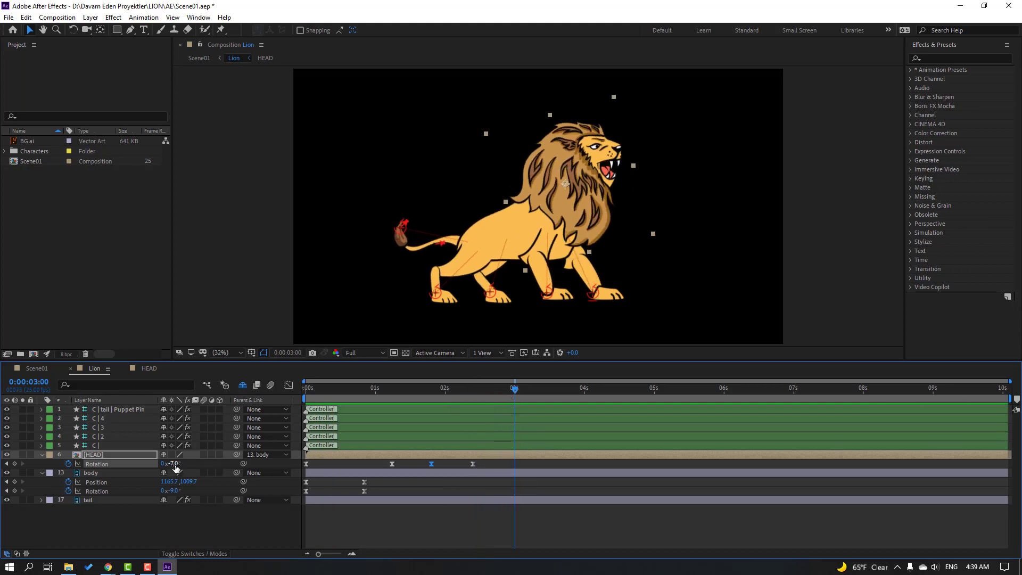
drag(176, 466, 186, 464)
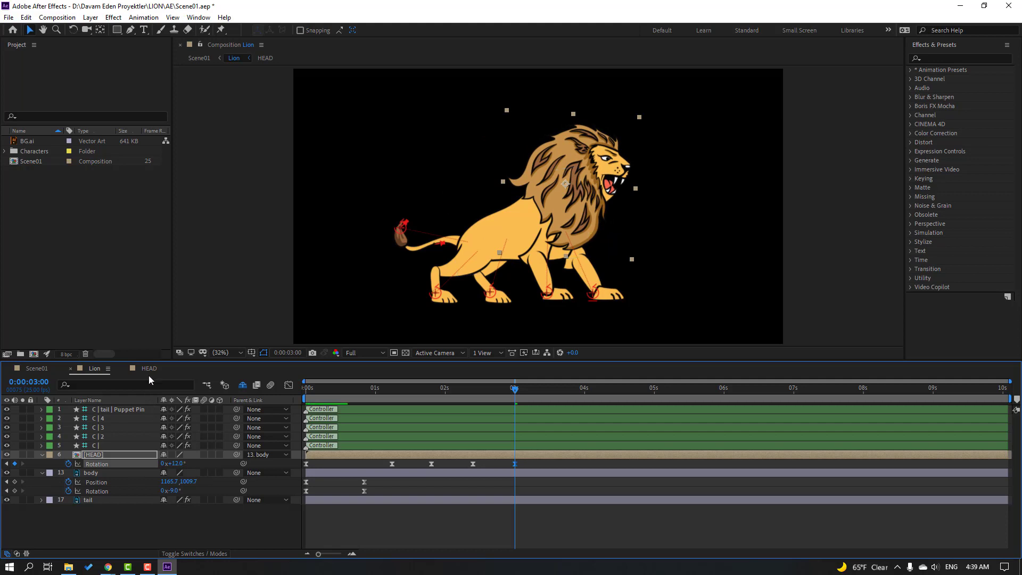
Hold head_down at 30° with another rotation keyframe, close the mouth to 0° at 0:00:02:22, and preview in the Lion composition.
click(148, 371)
click(475, 540)
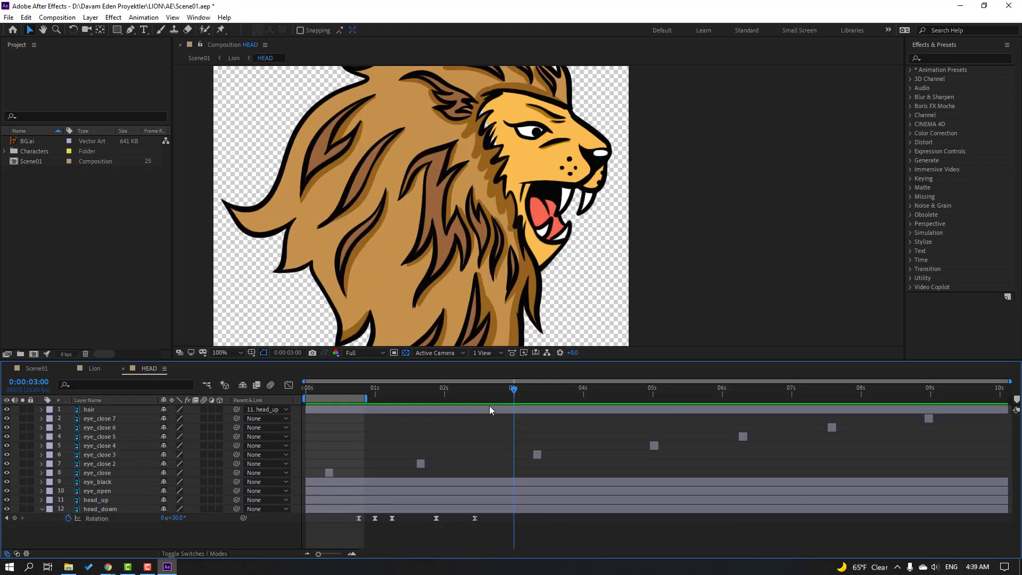
mouse_move(501, 393)
mouse_down()
mouse_move(484, 394)
mouse_move(507, 397)
mouse_up()
click(16, 518)
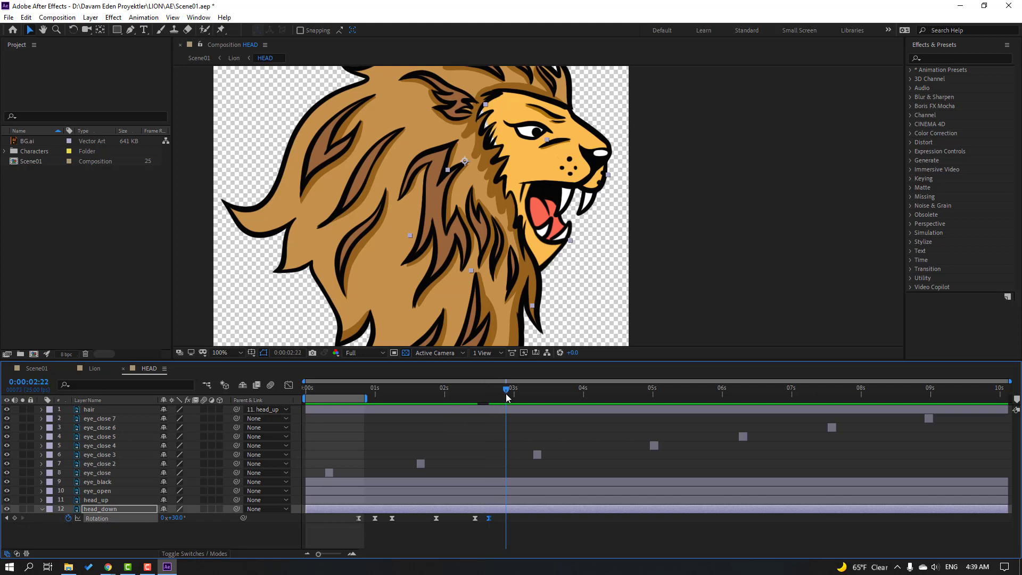
click(175, 519)
text(0)
key(Return)
click(93, 368)
key(space)
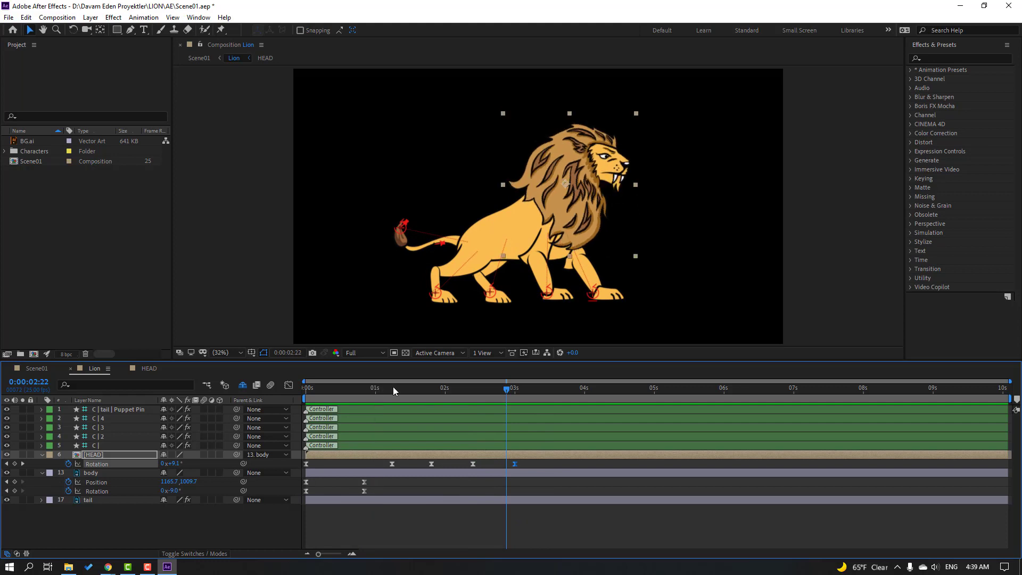
Set a starting position keyframe at 0:00:00:00 on the tail Puppet Pin controller layer.
key(Home)
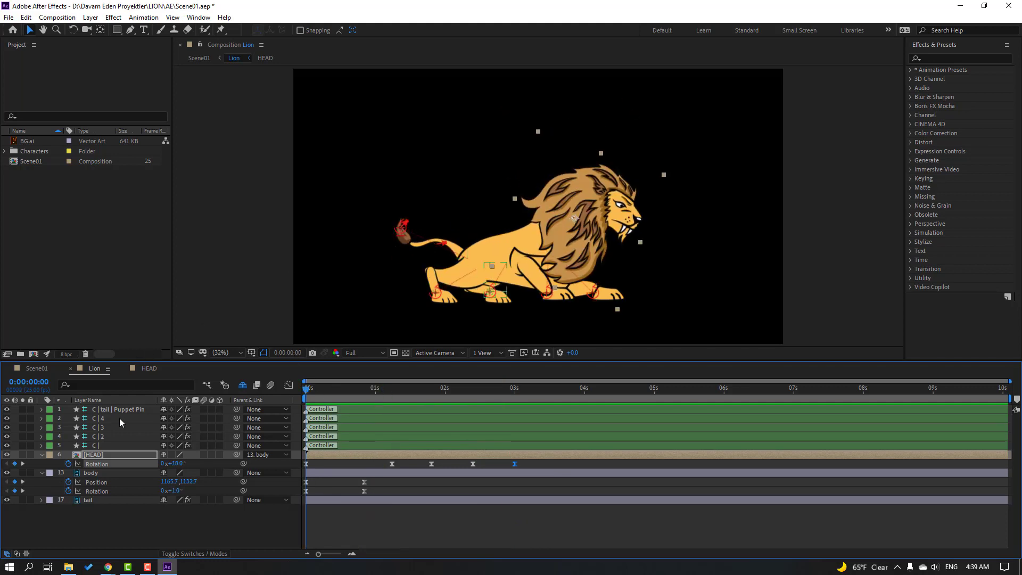
click(122, 410)
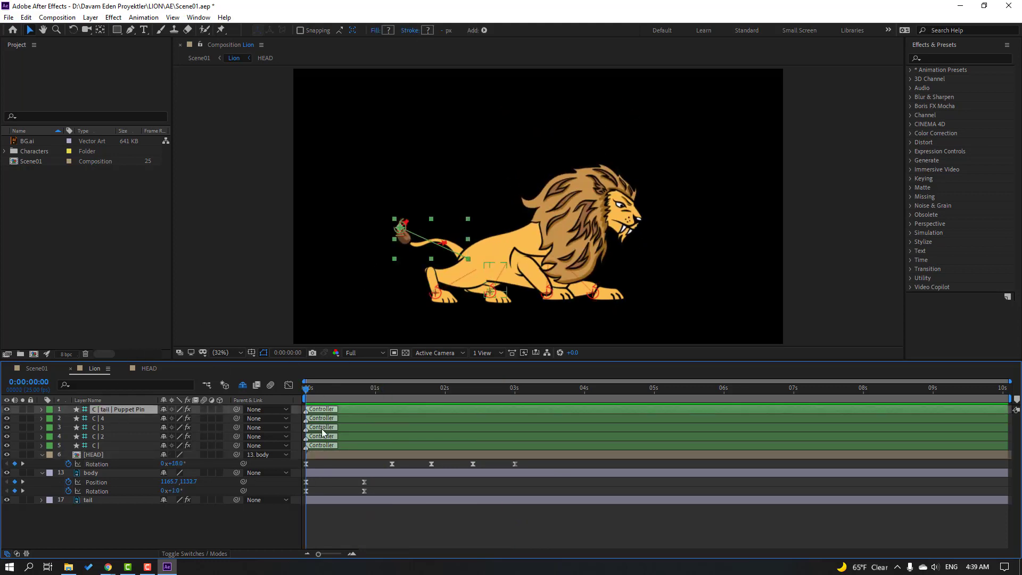
key(p)
click(68, 418)
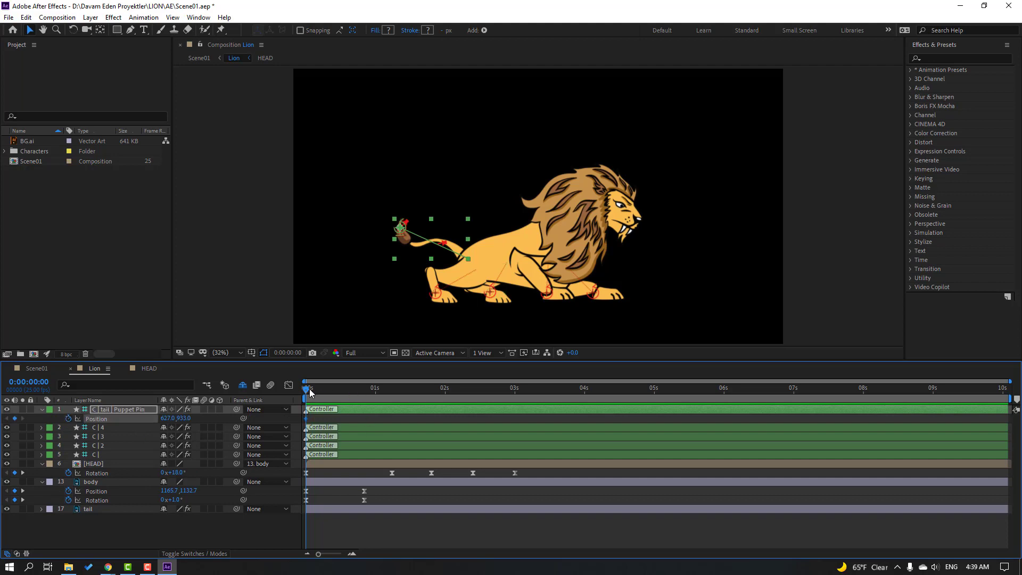
Move the tail controller to 797, 864 at 0:00:00:21 so the tail curls inward, and preview the motion.
drag(312, 393, 366, 392)
key(slash)
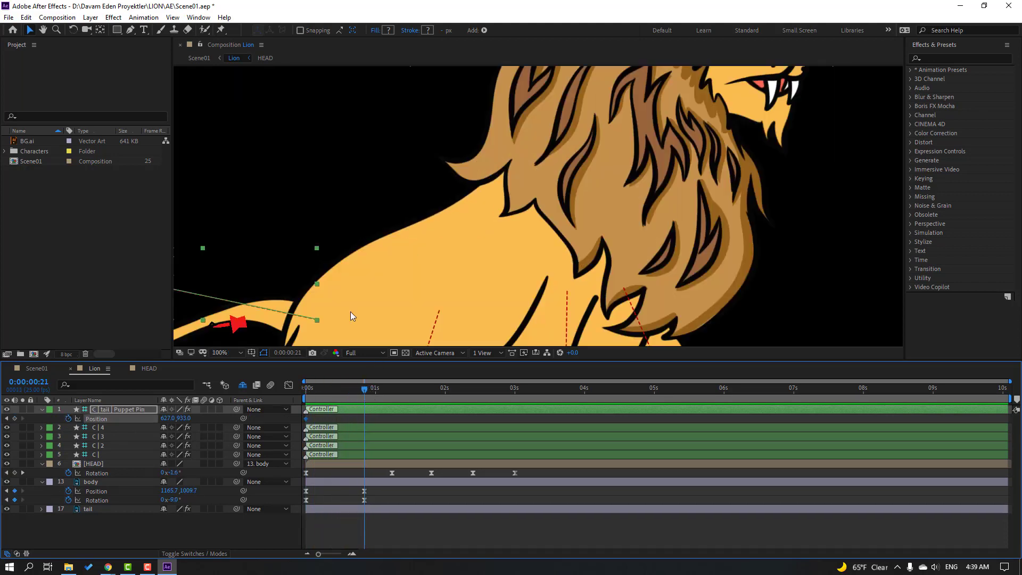
drag(350, 311, 634, 177)
drag(400, 137, 500, 93)
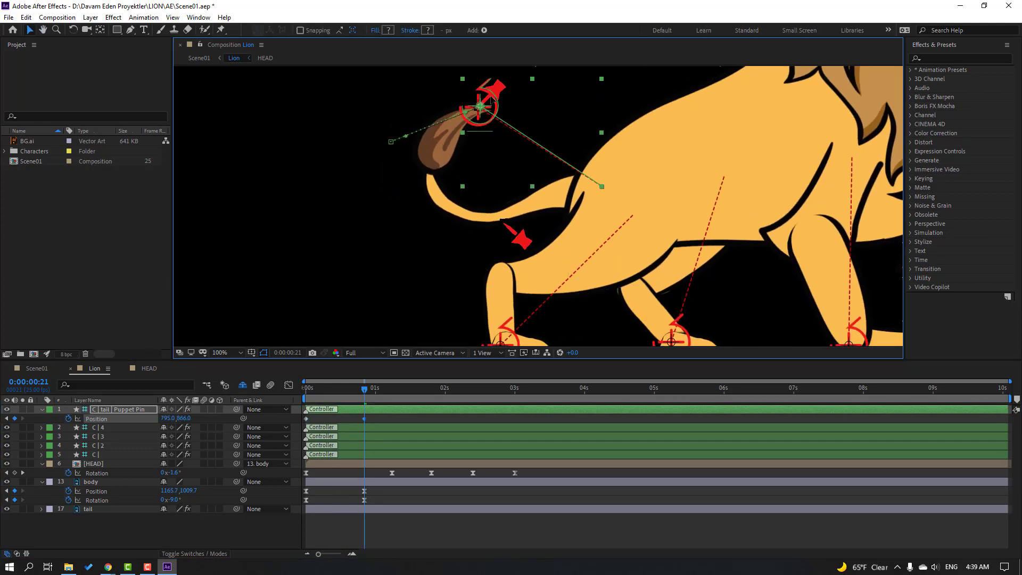
key(comma)
key(comma)
key(space)
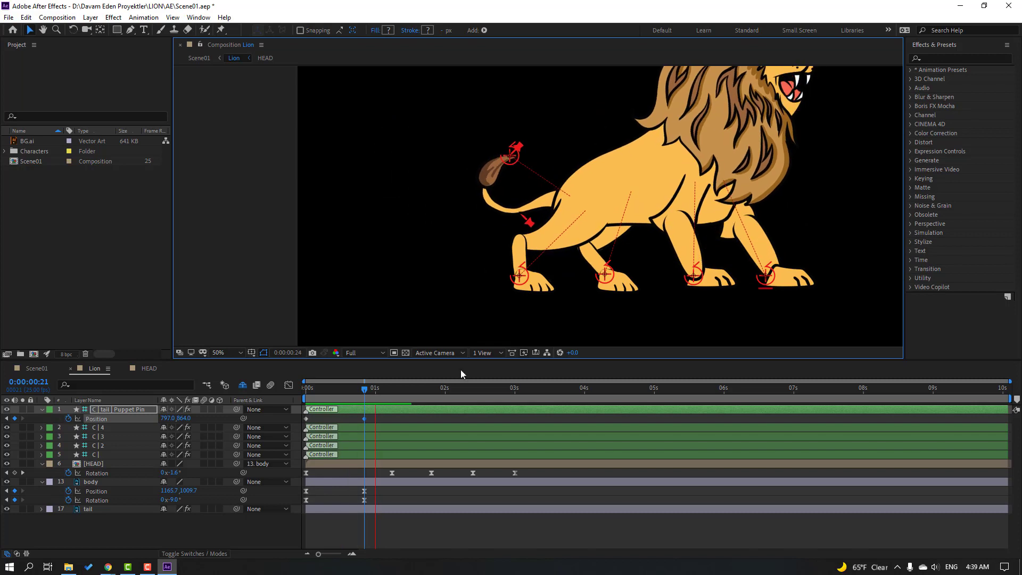
Apply Easy Ease to both tail controller position keyframes and play back the movement.
drag(389, 420, 307, 428)
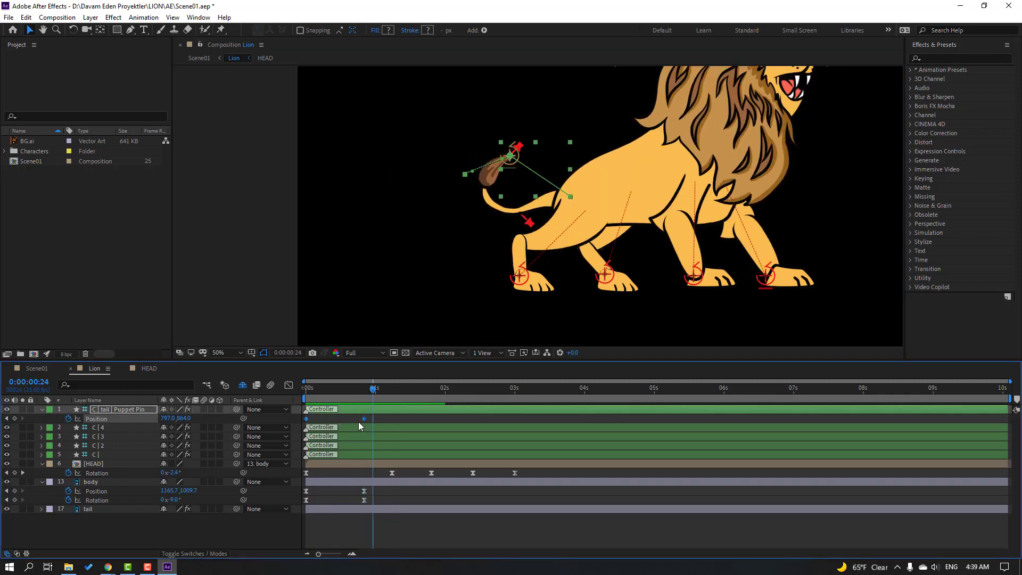
right_click(364, 421)
mouse_move(439, 412)
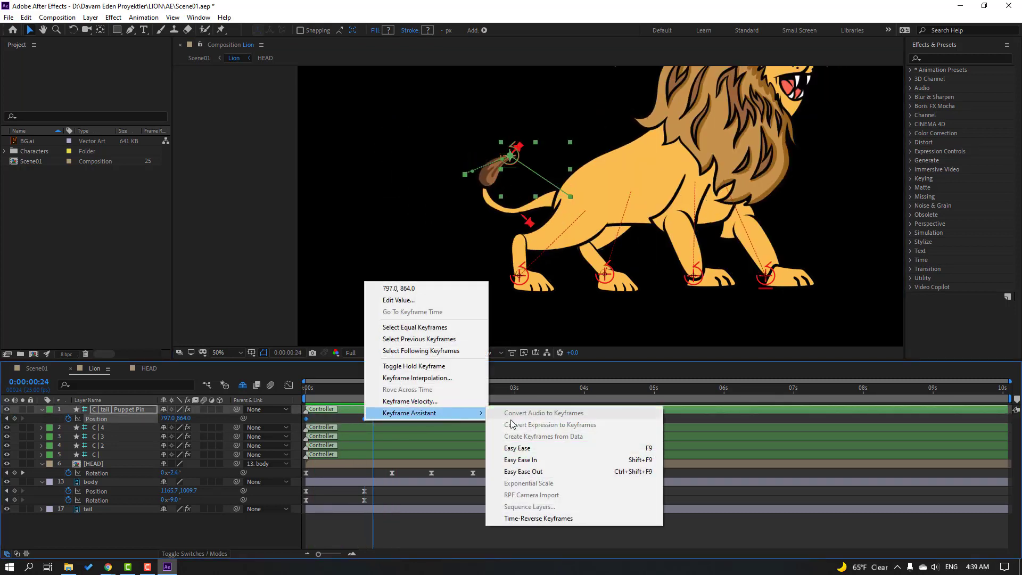
click(519, 448)
key(space)
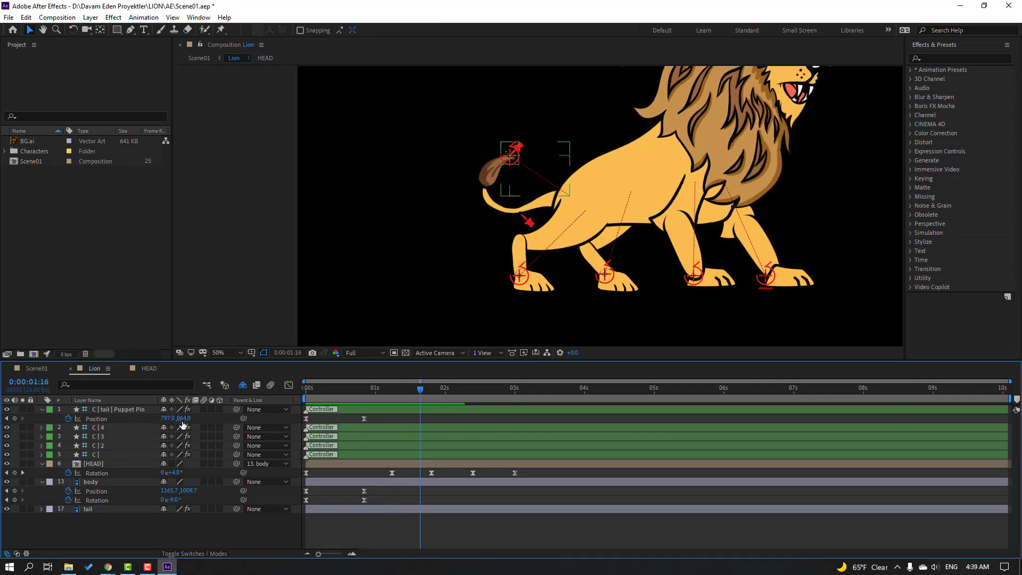
Add tail controller position keyframes of 727, 896 at 0:00:01:16, 805, 855 at 0:00:02:08, and 730, 907 at 0:00:03:00.
mouse_move(183, 419)
mouse_down()
mouse_move(162, 420)
mouse_move(182, 417)
mouse_up()
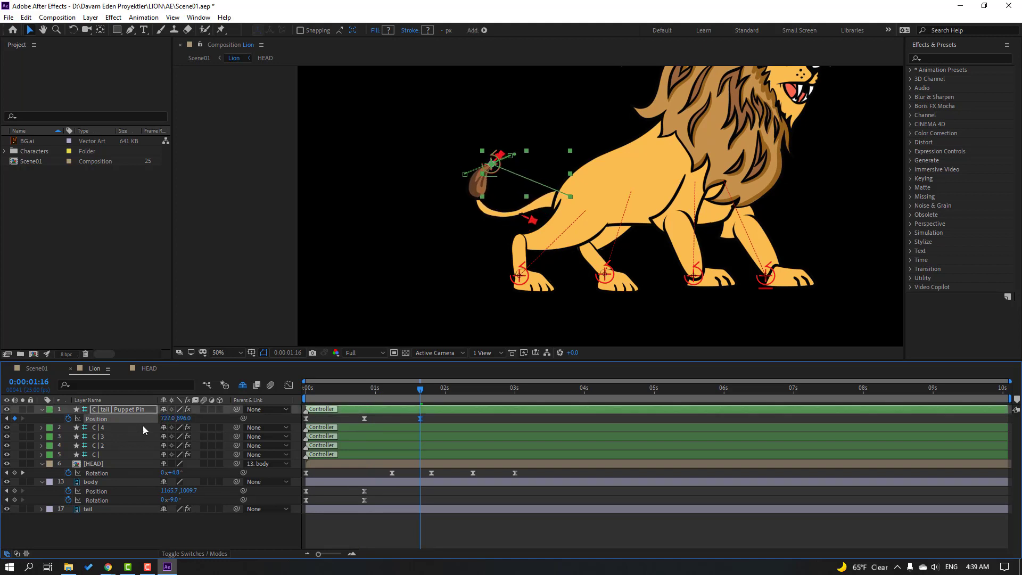
drag(359, 392, 467, 388)
mouse_move(168, 418)
mouse_down()
mouse_move(205, 426)
mouse_move(174, 418)
mouse_up()
drag(477, 388, 514, 388)
drag(163, 419, 211, 417)
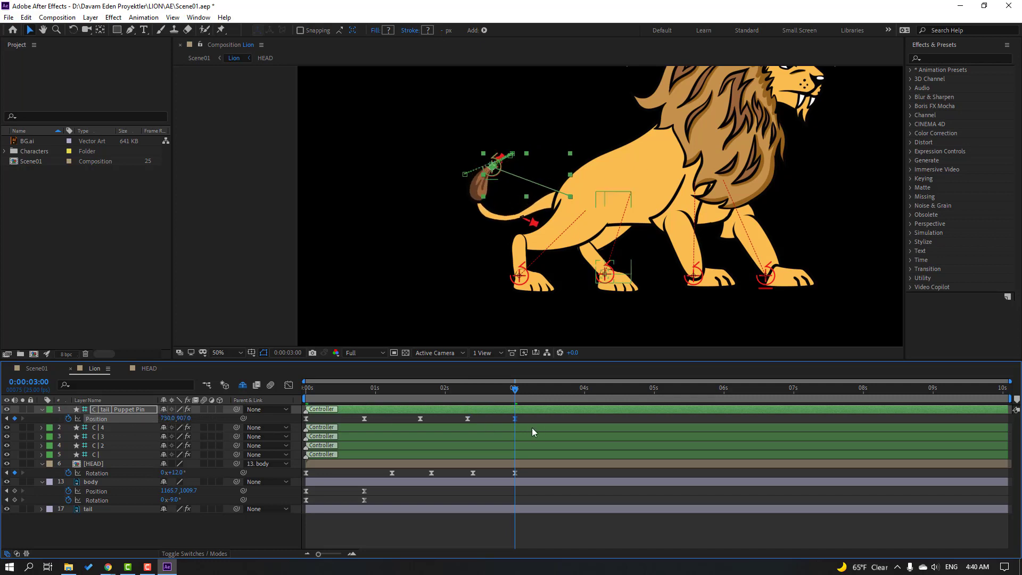
Deselect all layers and preview the complete lion animation, checking the tail swing with the whole composition in view.
key(ctrl+shift+a)
key(comma)
key(comma)
key(comma)
key(comma)
key(space)
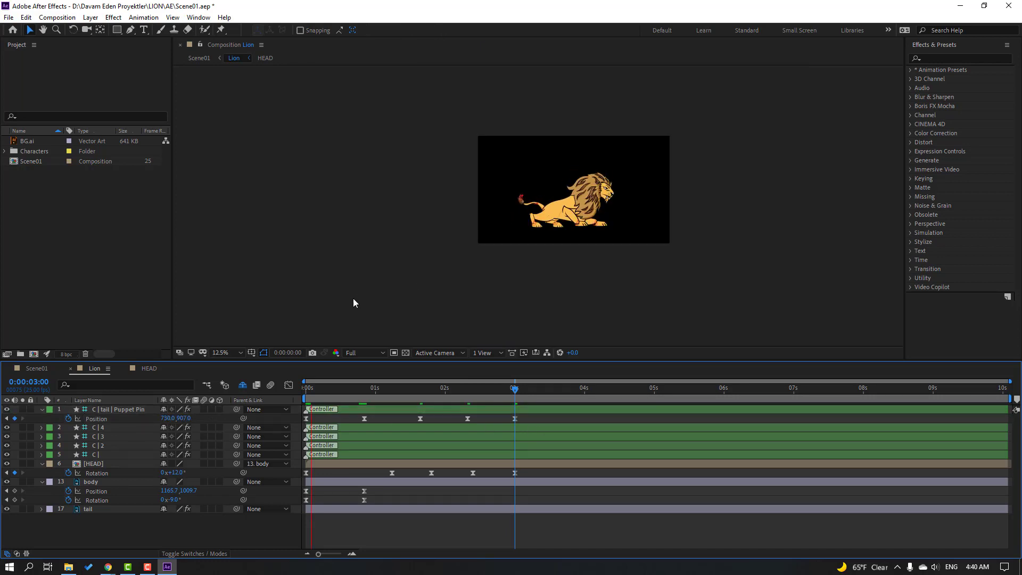
key(period)
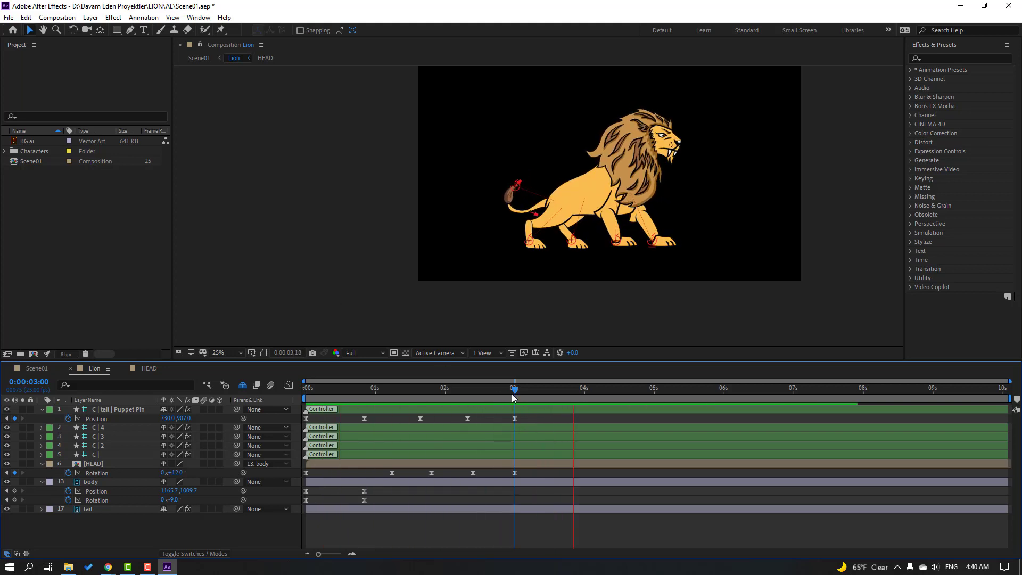
key(space)
Add body position keyframes of 1165.7, 1029.7 at 0:00:01:06 and one shifted forward and slightly up at 0:00:01:20.
click(91, 484)
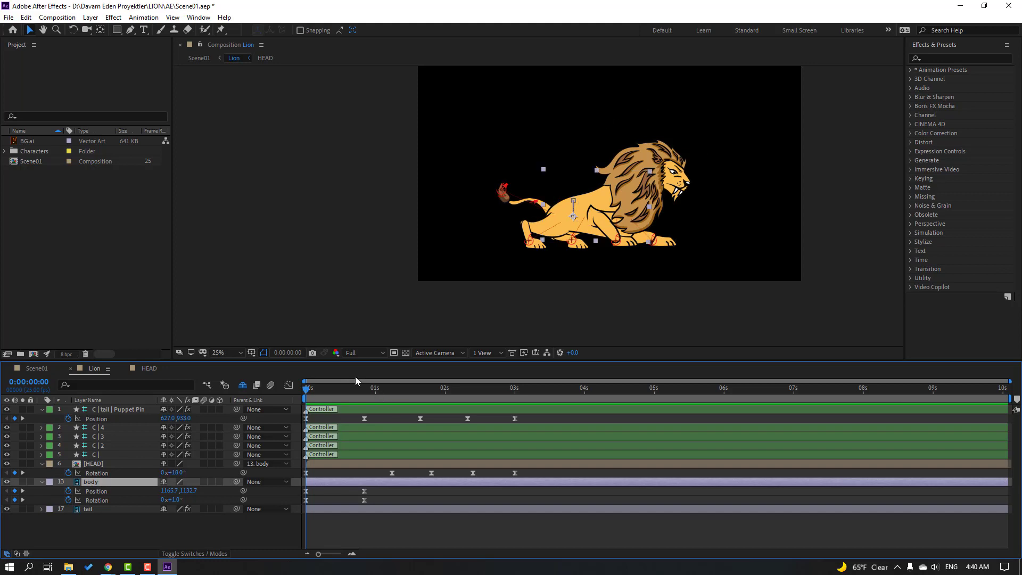
drag(357, 388, 392, 389)
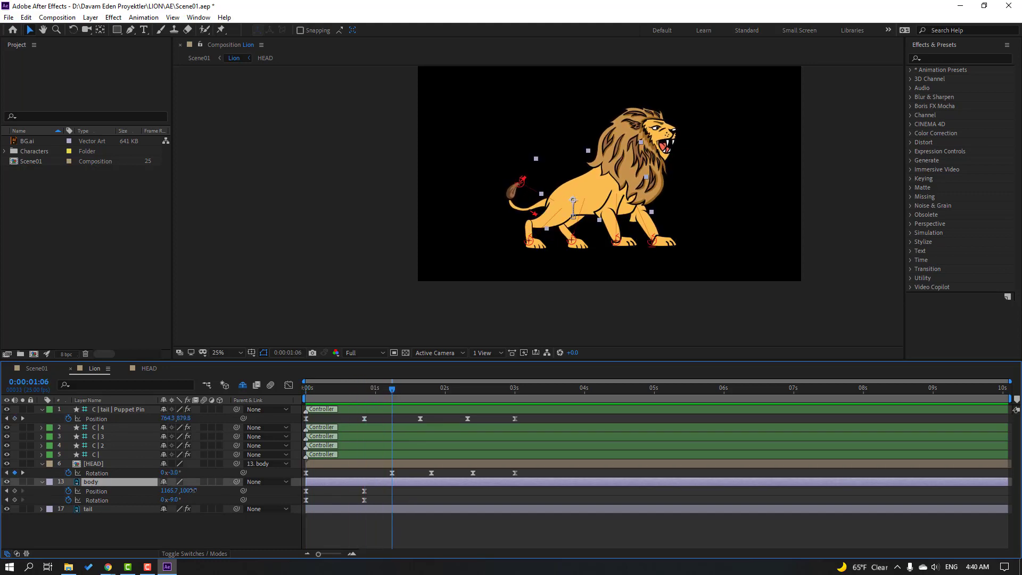
drag(192, 490, 203, 490)
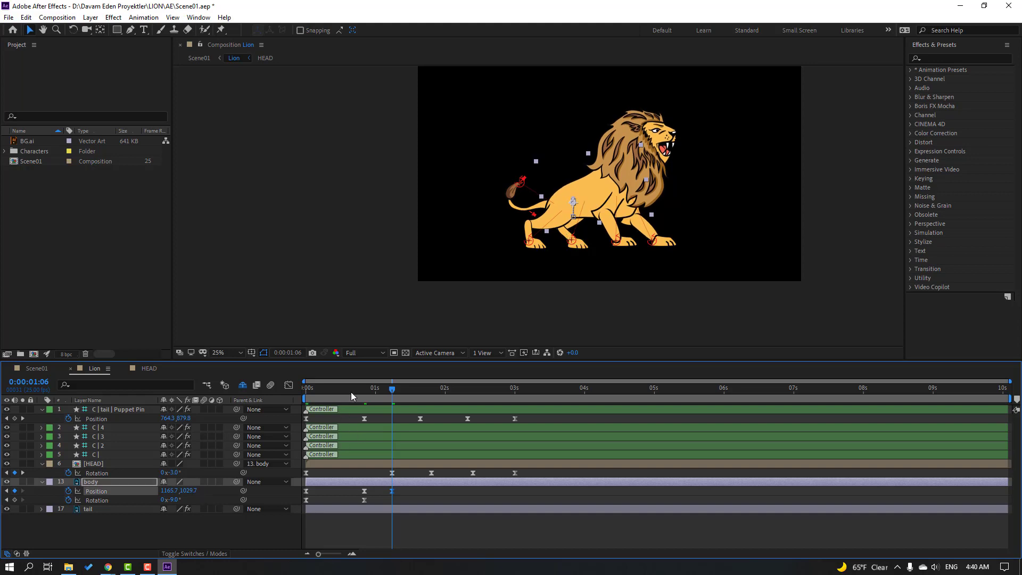
drag(350, 392, 426, 394)
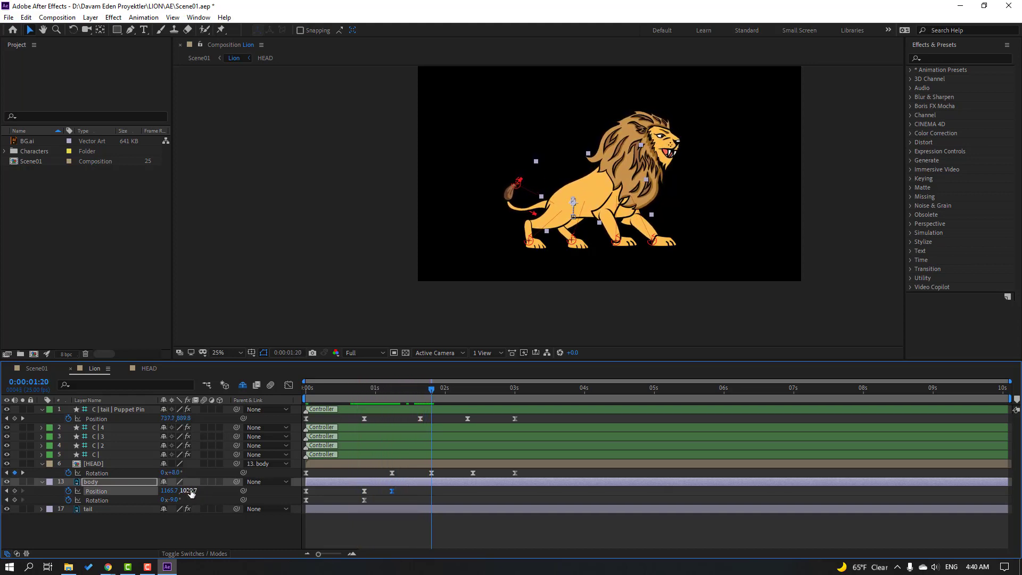
mouse_move(190, 493)
mouse_down()
mouse_move(178, 492)
mouse_move(197, 491)
mouse_up()
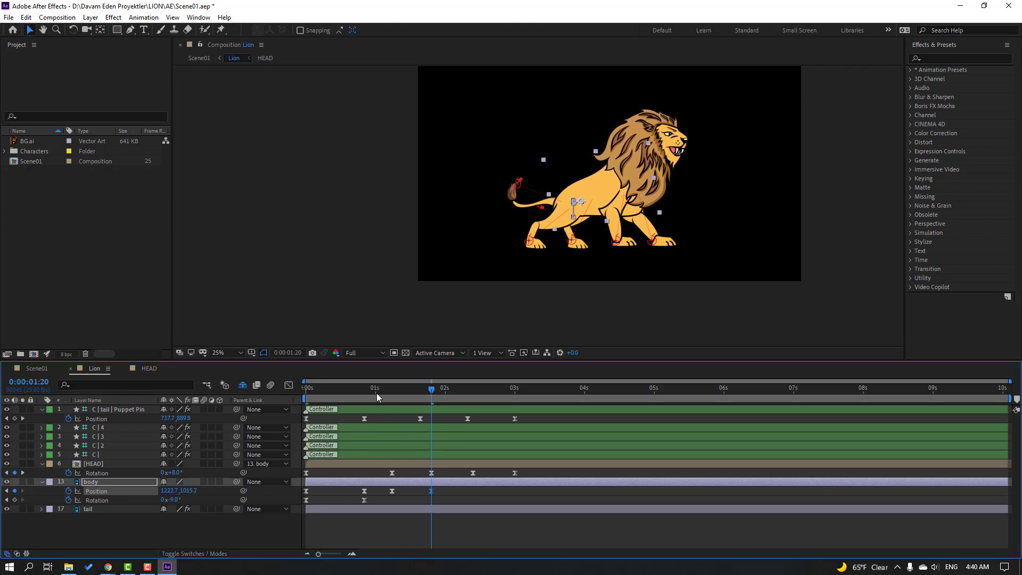
Add body position keyframes at 0:00:02:08 (1171.7, 1038.7) and 0:00:03:01, and preview the motion in Lion and Scene01.
drag(376, 396, 467, 394)
drag(174, 497, 204, 488)
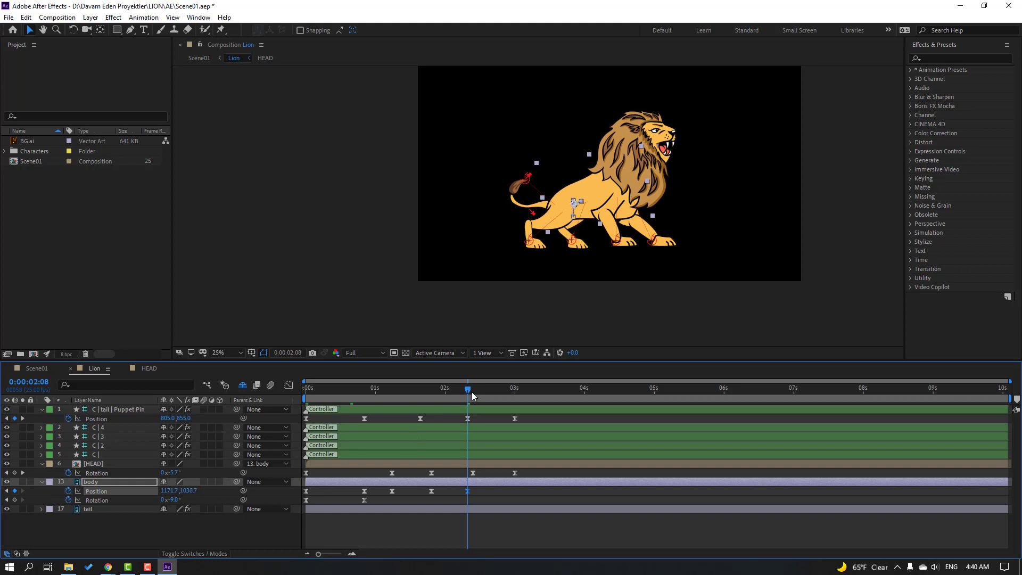
drag(472, 395, 518, 395)
mouse_move(190, 491)
mouse_down()
mouse_move(201, 492)
mouse_move(187, 491)
mouse_up()
key(space)
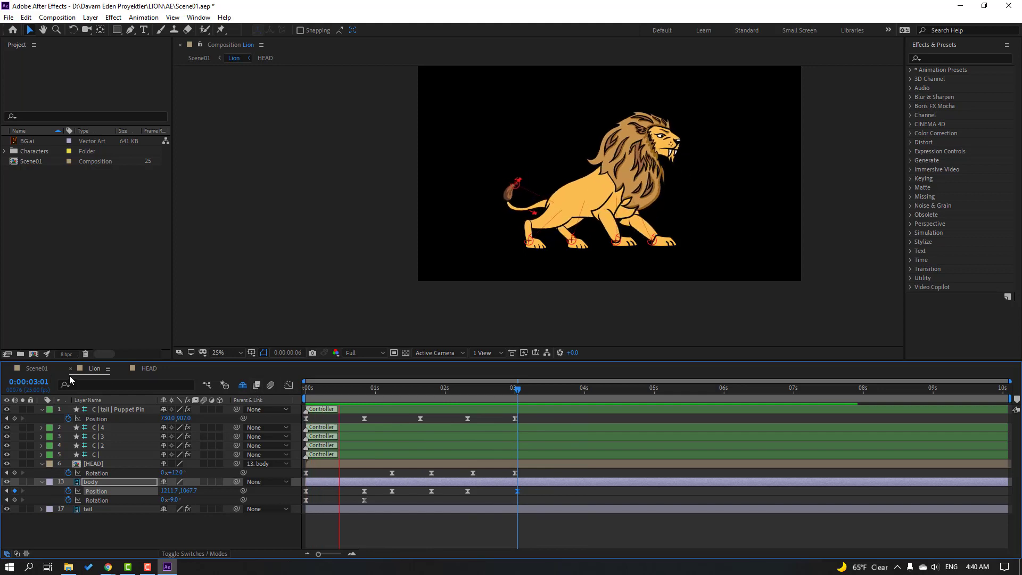
click(37, 368)
key(space)
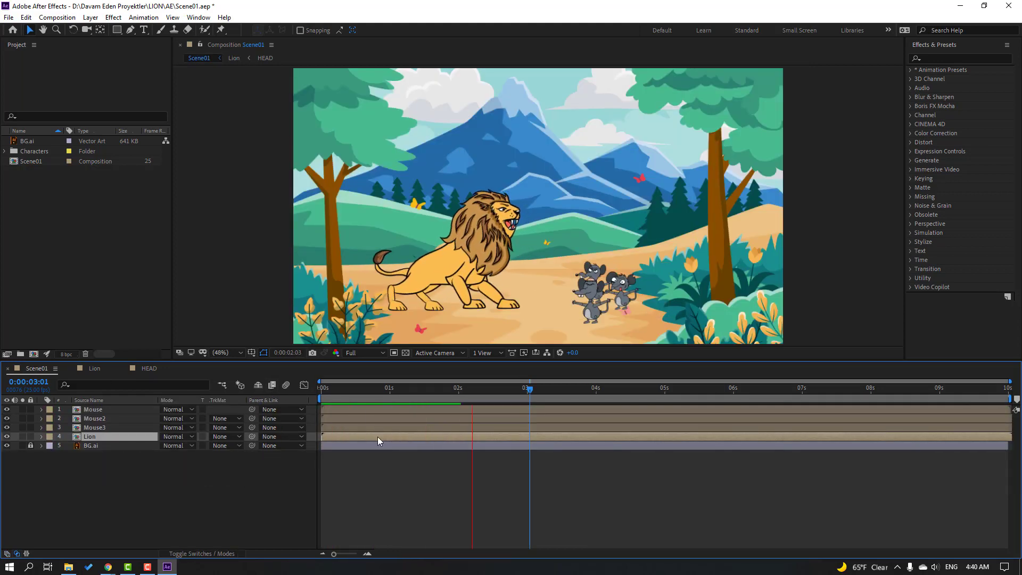
In the HEAD composition, start the eye_black layer's position animation with a keyframe at 0:00:00:18.
click(142, 368)
mouse_move(346, 393)
mouse_down()
mouse_move(385, 391)
mouse_move(364, 391)
mouse_up()
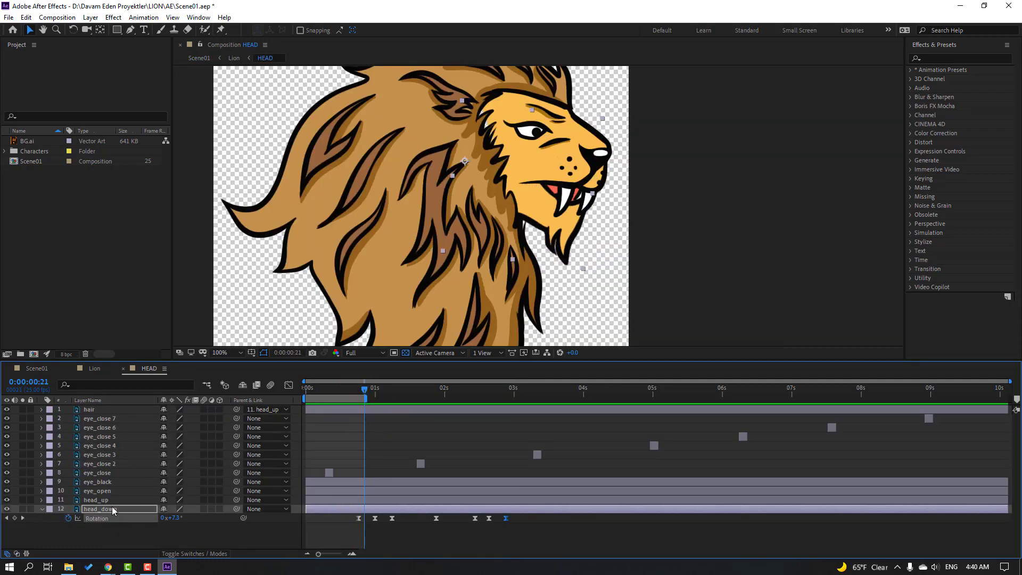
click(114, 483)
key(p)
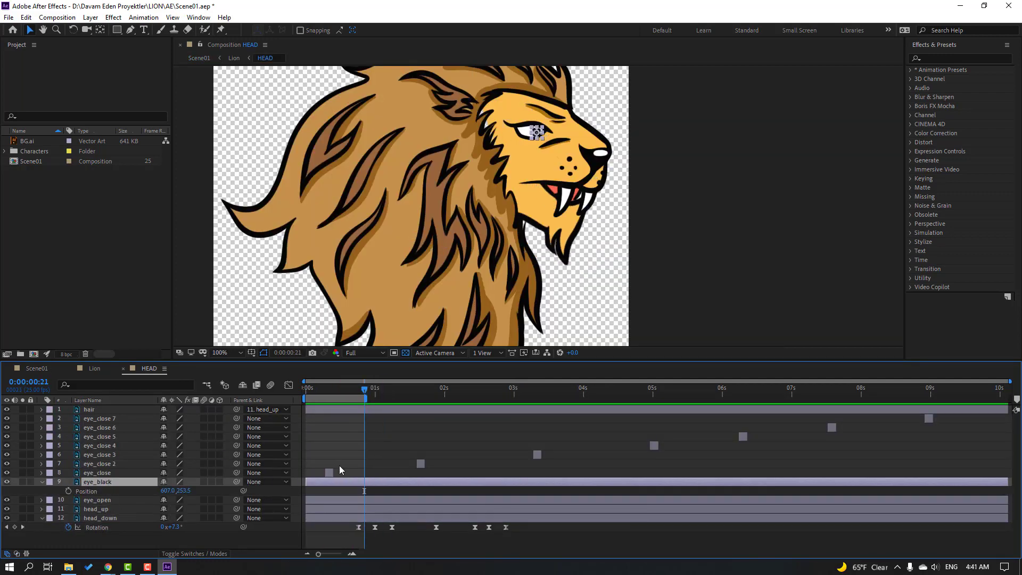
scroll(500, 179, up, 1)
mouse_move(365, 390)
mouse_down()
mouse_move(375, 404)
mouse_move(334, 396)
mouse_move(355, 392)
mouse_up()
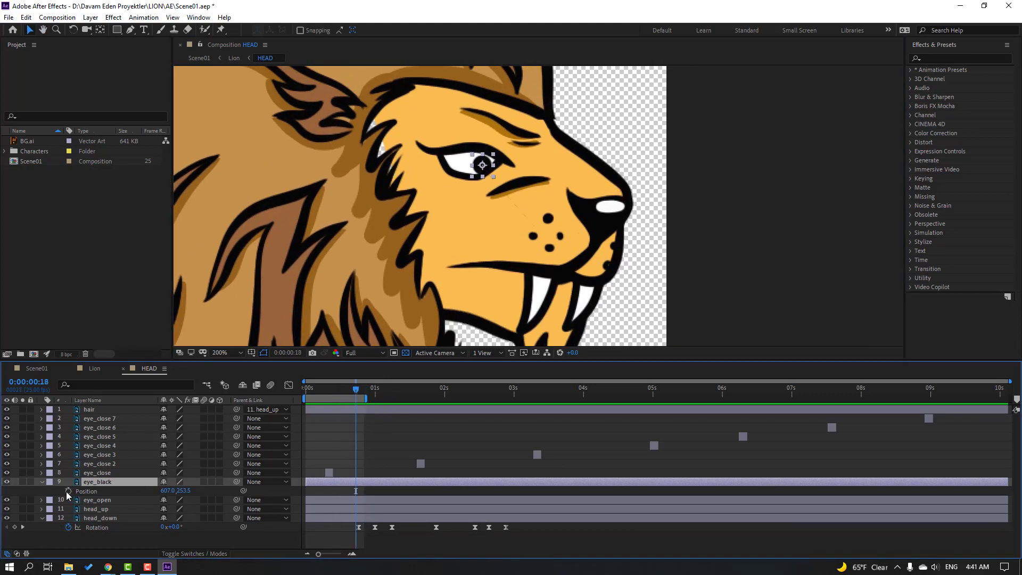
click(68, 491)
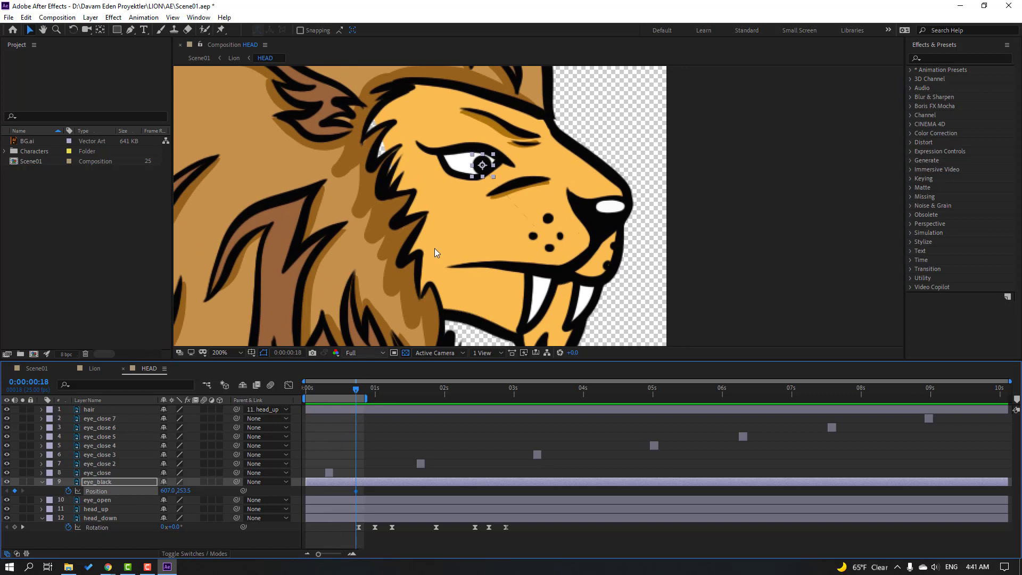
Move the pupil down and back to 602.5, 257.3 at 0:00:00:21 for a second position keyframe.
key(Page_Down)
key(Page_Down)
key(Page_Down)
scroll(487, 180, up, 1)
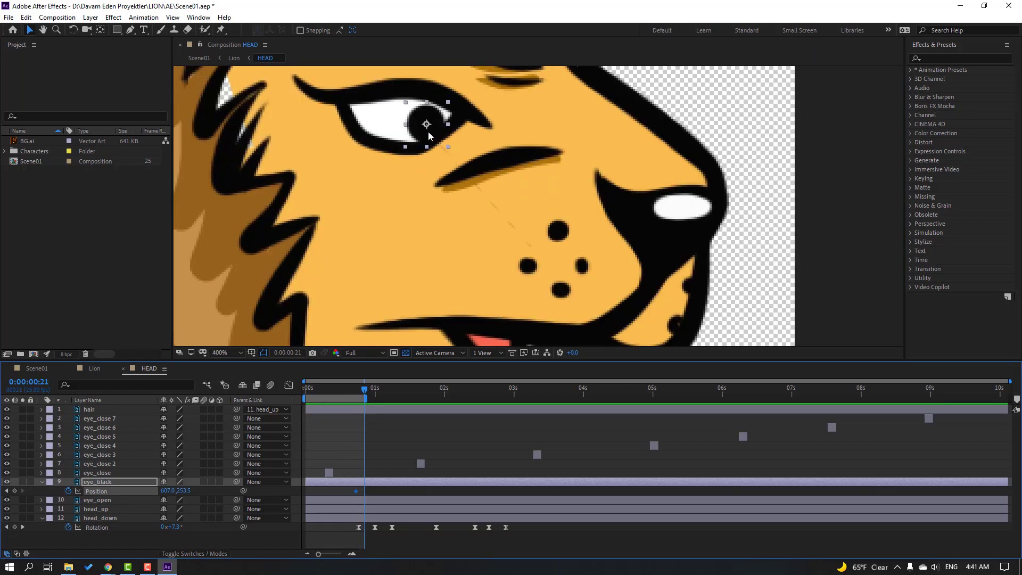
drag(429, 135, 419, 143)
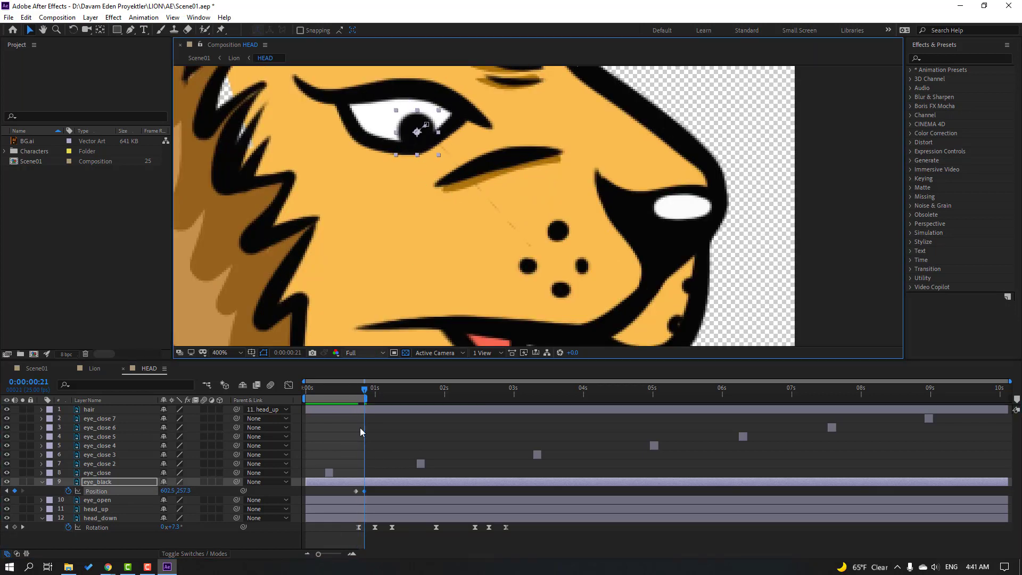
Hold the pupil position with a keyframe at 0:00:01:02, and move the pupil to 609.3, 254.0 at 0:00:01:06.
drag(364, 387, 381, 388)
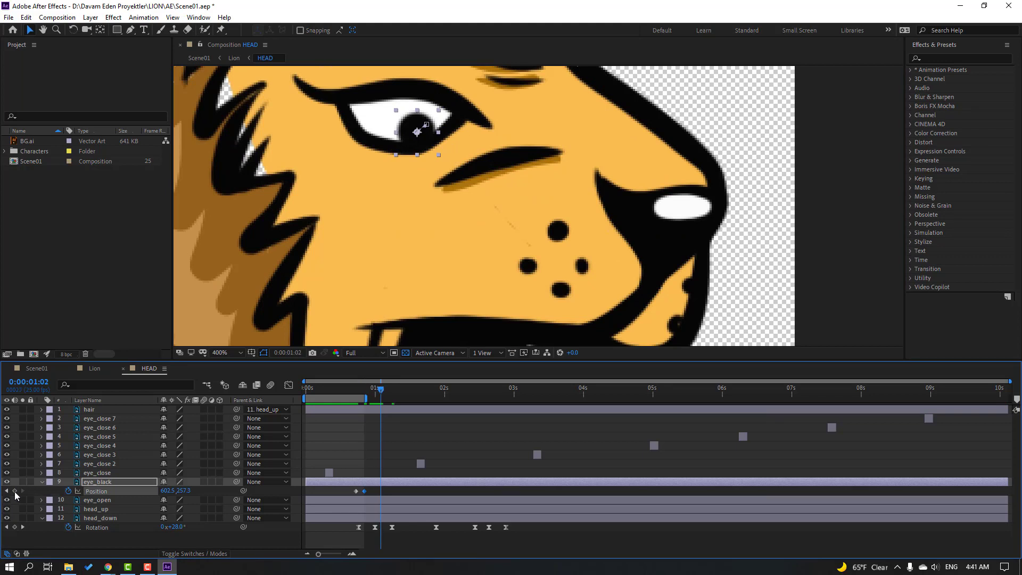
key(Page_Down)
key(Page_Down)
key(Page_Down)
key(Page_Down)
mouse_move(413, 132)
mouse_down()
mouse_move(429, 127)
mouse_move(419, 133)
mouse_up()
Apply Easy Ease to the four eye_black position keyframes and preview the Lion composition.
click(392, 489)
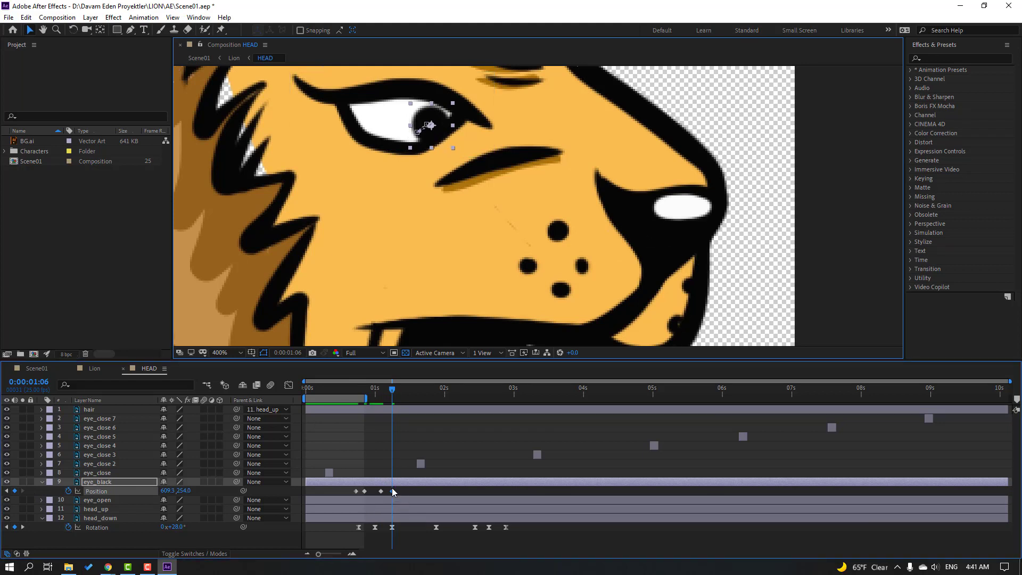
right_click(354, 493)
mouse_move(399, 486)
click(503, 416)
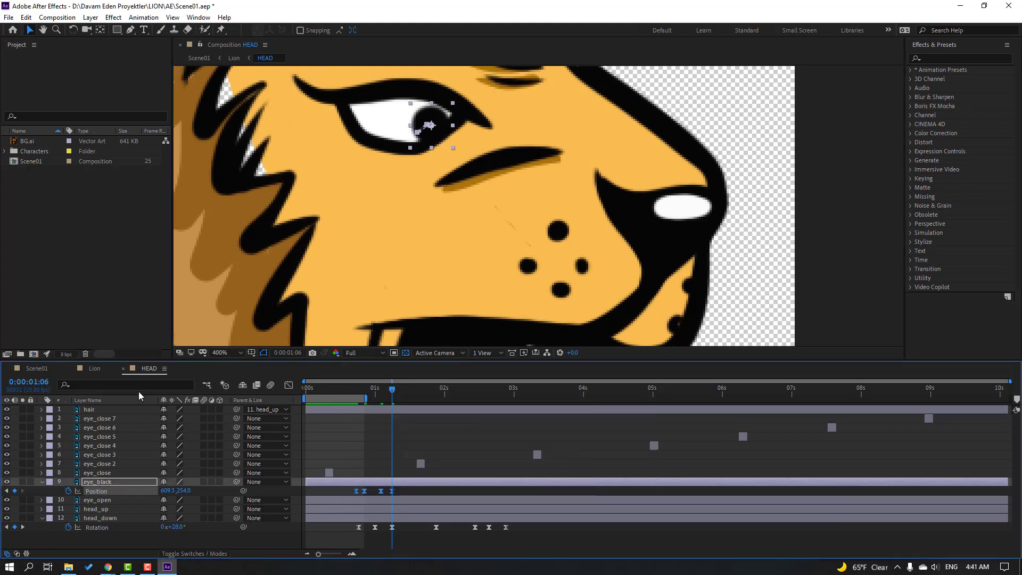
click(99, 369)
key(space)
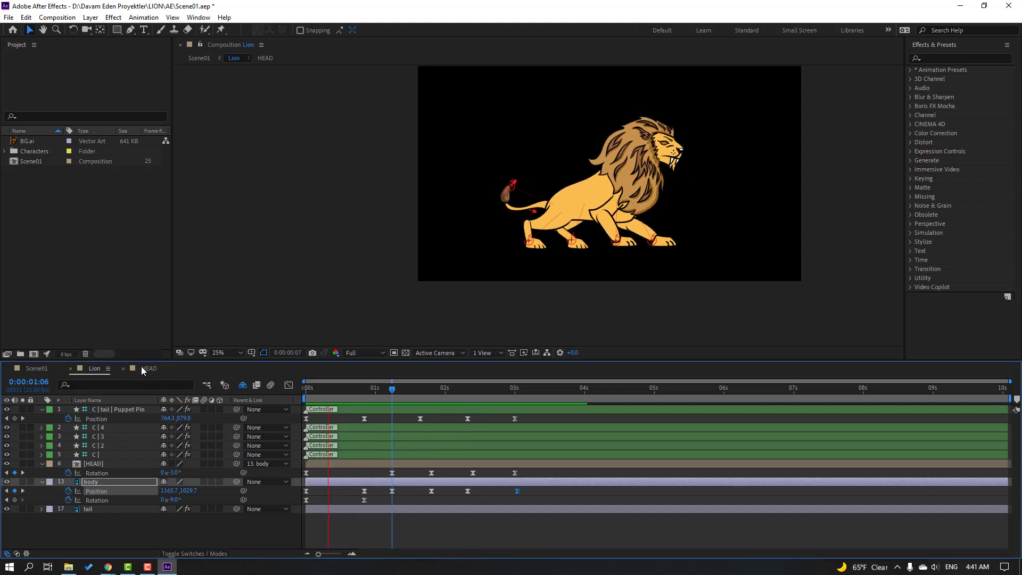
In HEAD, hold the pupil position with a keyframe at 0:00:01:12 and move it to 612.0, 251.3 at 0:00:01:15.
click(144, 368)
drag(399, 390, 409, 392)
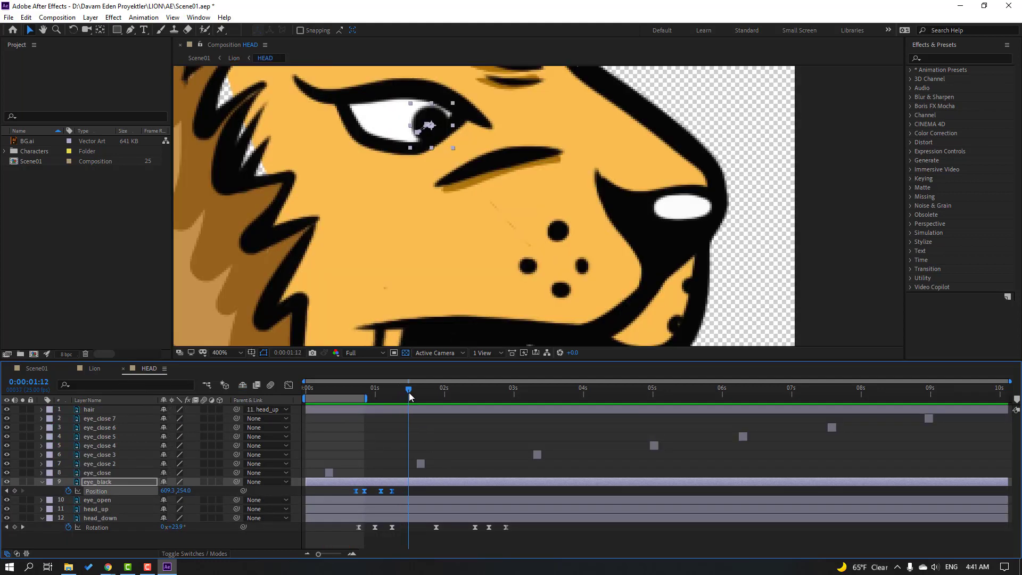
click(14, 490)
click(417, 391)
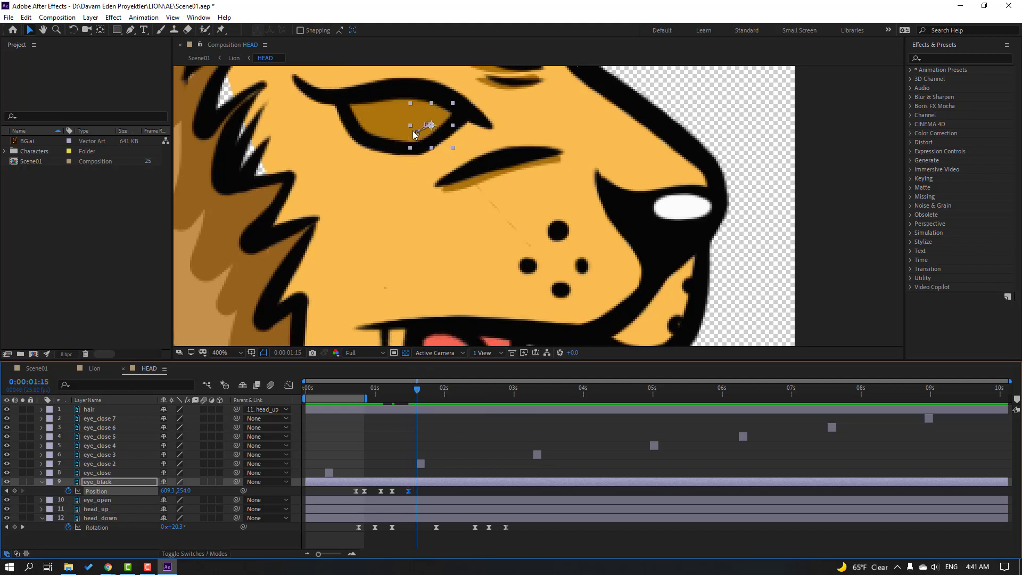
drag(416, 134, 422, 128)
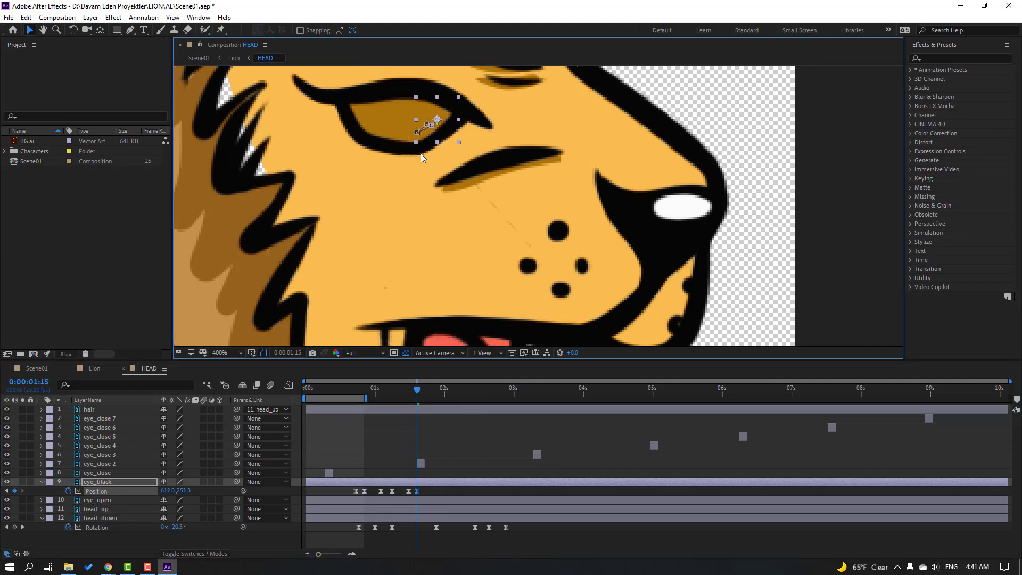
Duplicate all the eye_black position keyframes so the copied set starts at 0:00:01:20.
drag(410, 392, 440, 395)
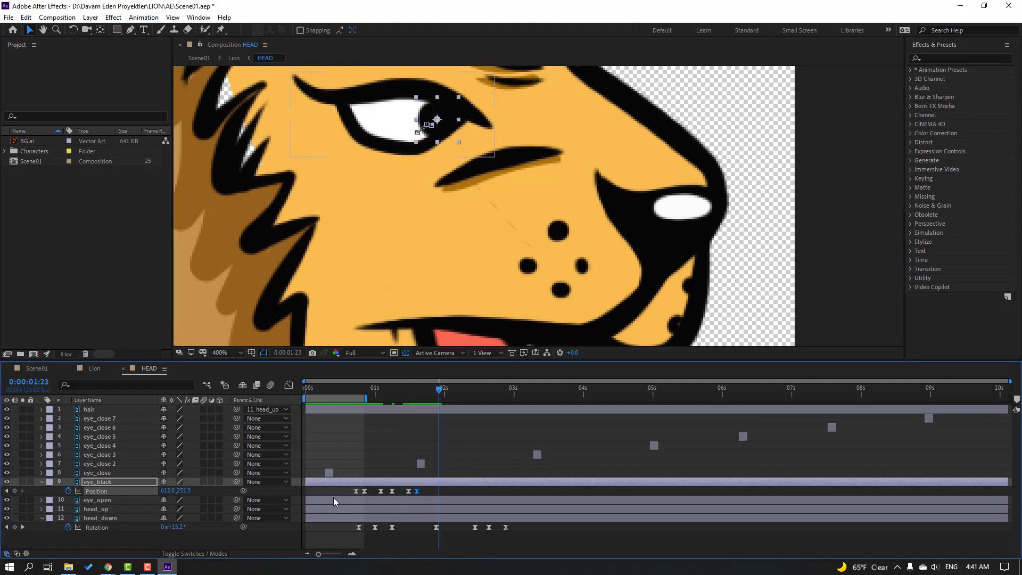
drag(337, 493, 445, 433)
drag(434, 394, 430, 394)
click(15, 491)
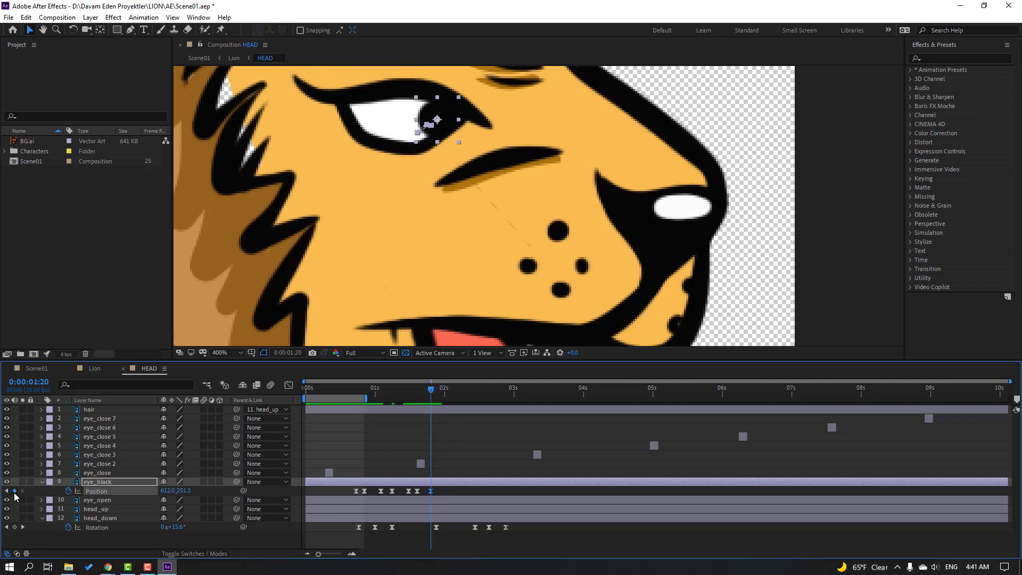
key(ctrl+v)
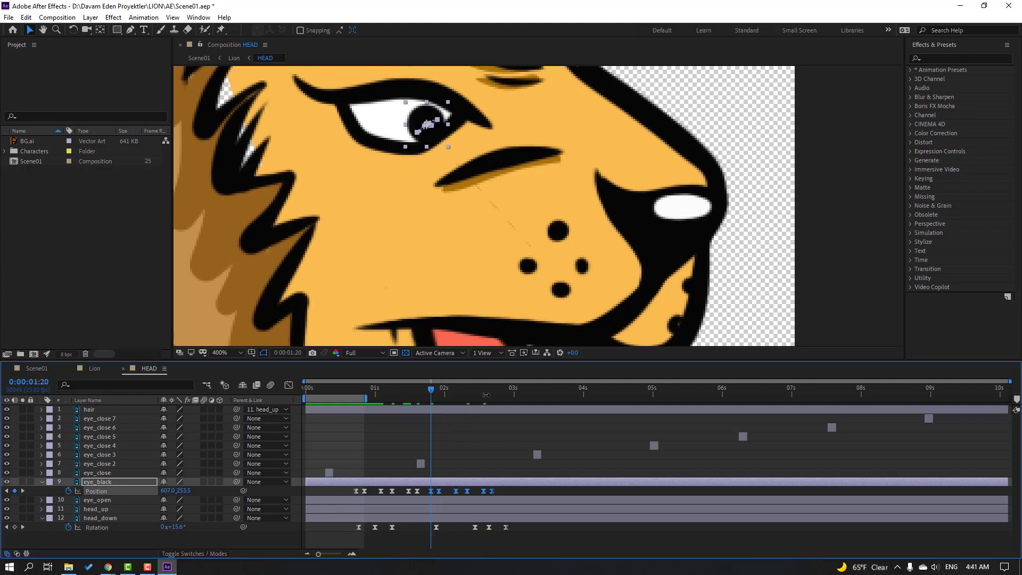
Extend the HEAD work area to just past 3 seconds, preview the eye movement, and return to Scene01.
drag(486, 394, 533, 398)
key(space)
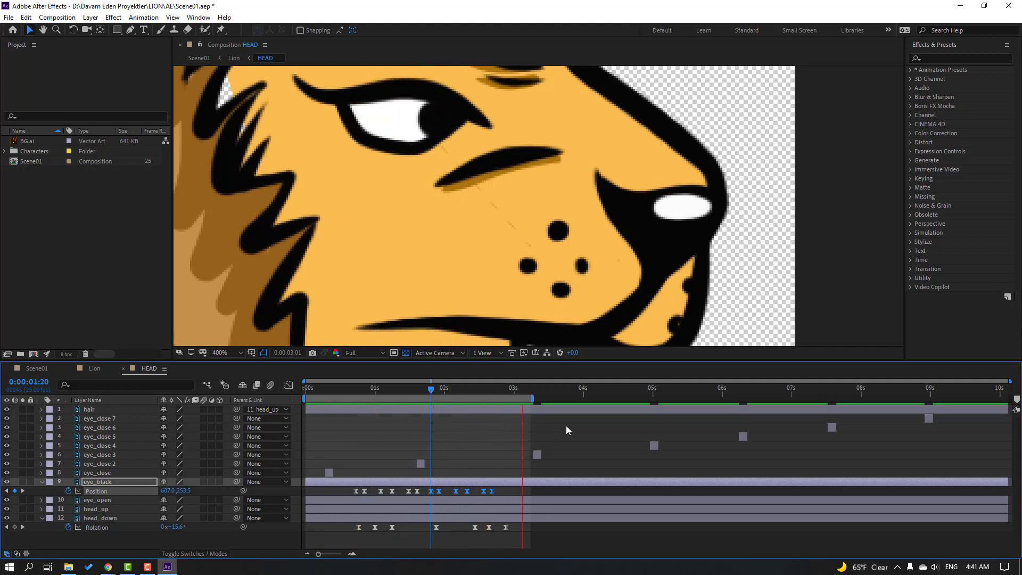
key(space)
click(33, 370)
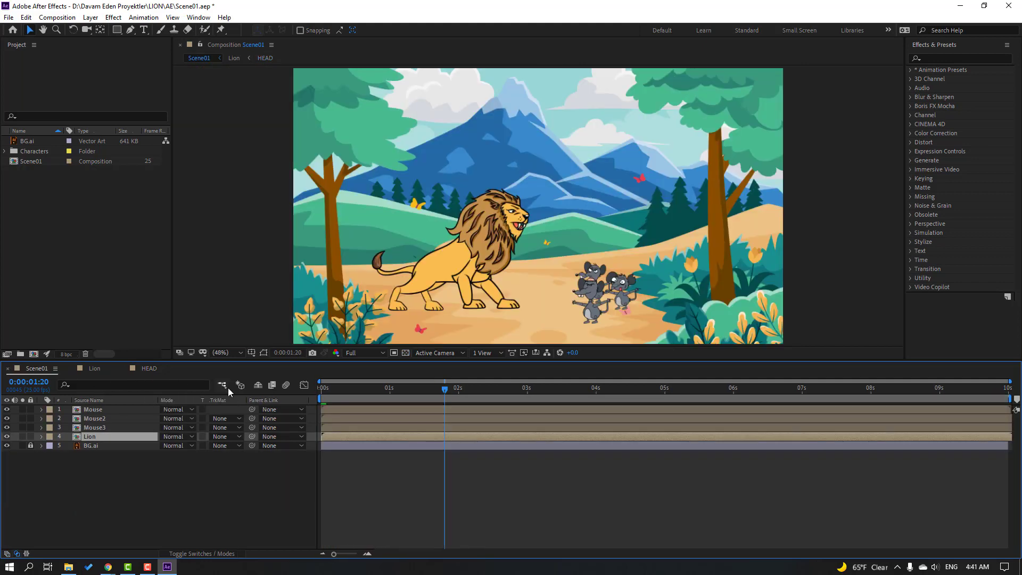
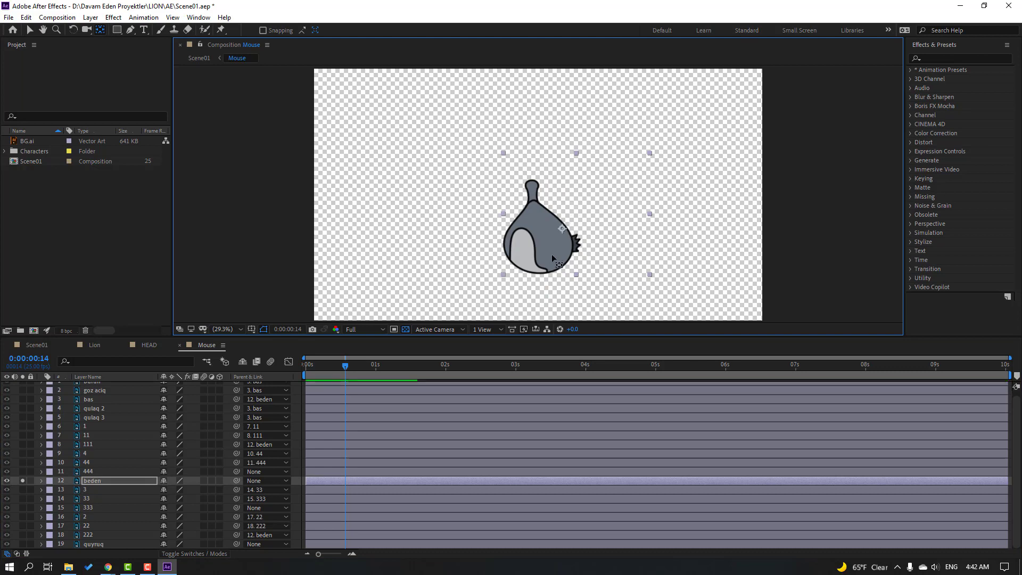
Unsolo the mouse's beden layer with the Selection tool active, and add its first position keyframe at 0:00:00:00.
click(30, 29)
click(23, 480)
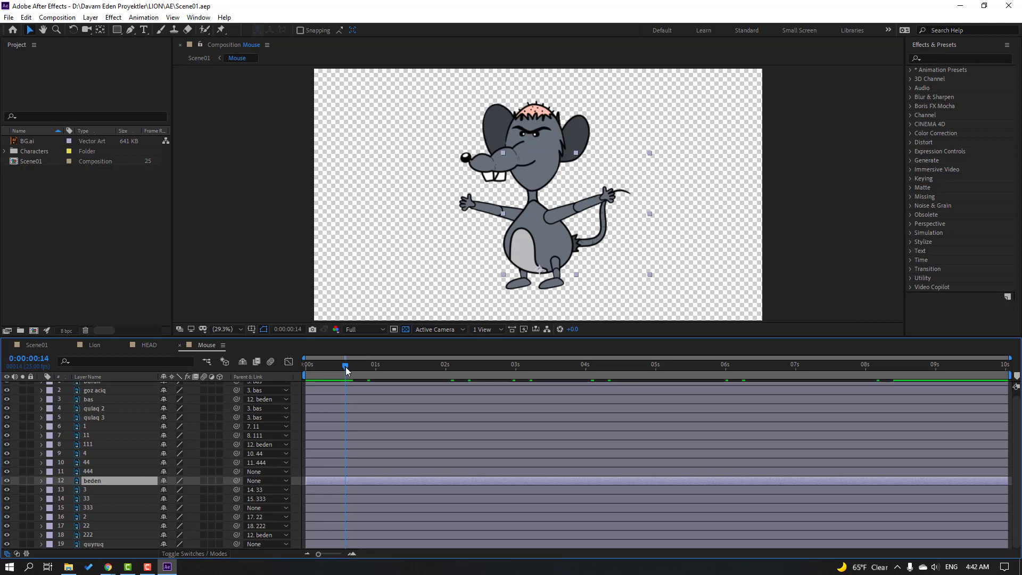
key(Home)
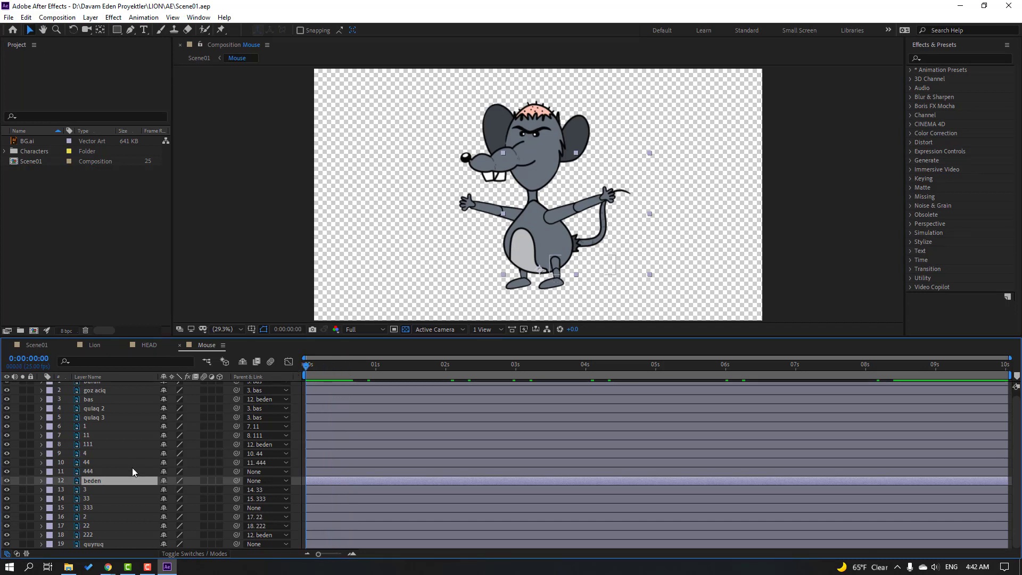
key(p)
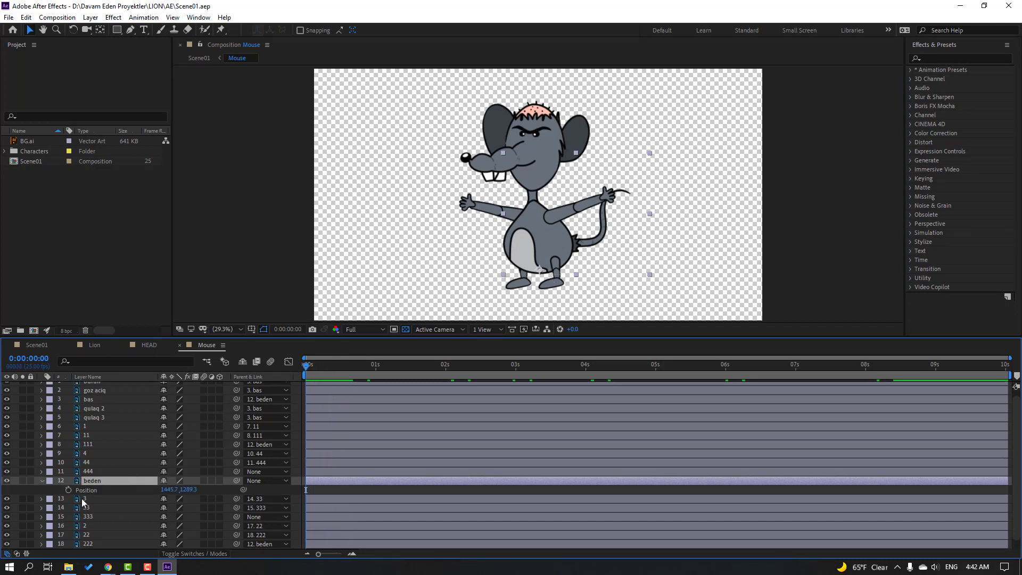
click(65, 491)
Shift the beden layer slightly vertically at 0:00:00:10 and paste a copy of its first position keyframe at 0:00:00:20.
key(End)
key(Home)
key(shift+Page_Down)
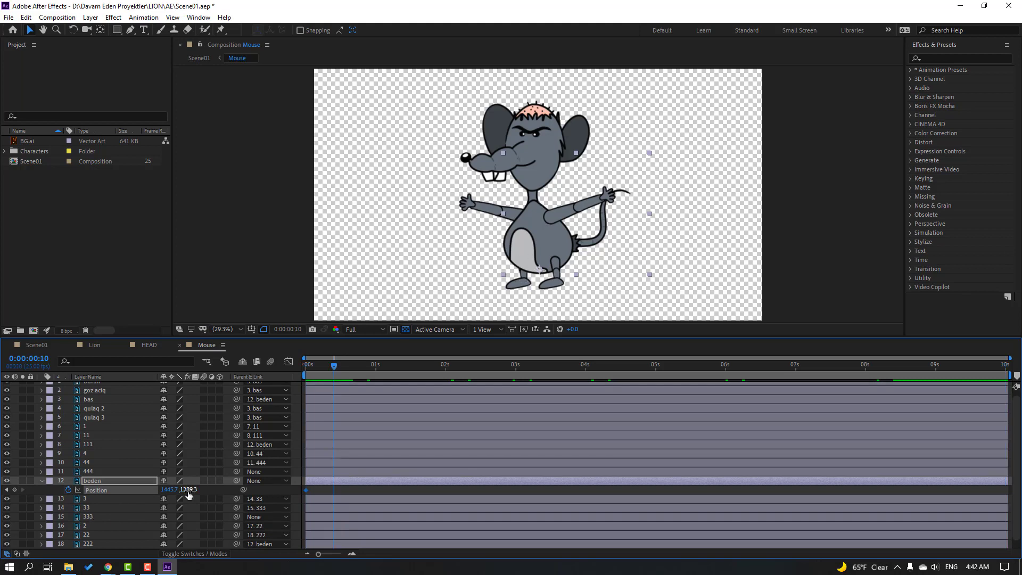
drag(188, 490, 194, 493)
key(shift+Page_Down)
click(306, 490)
key(ctrl+c)
key(ctrl+v)
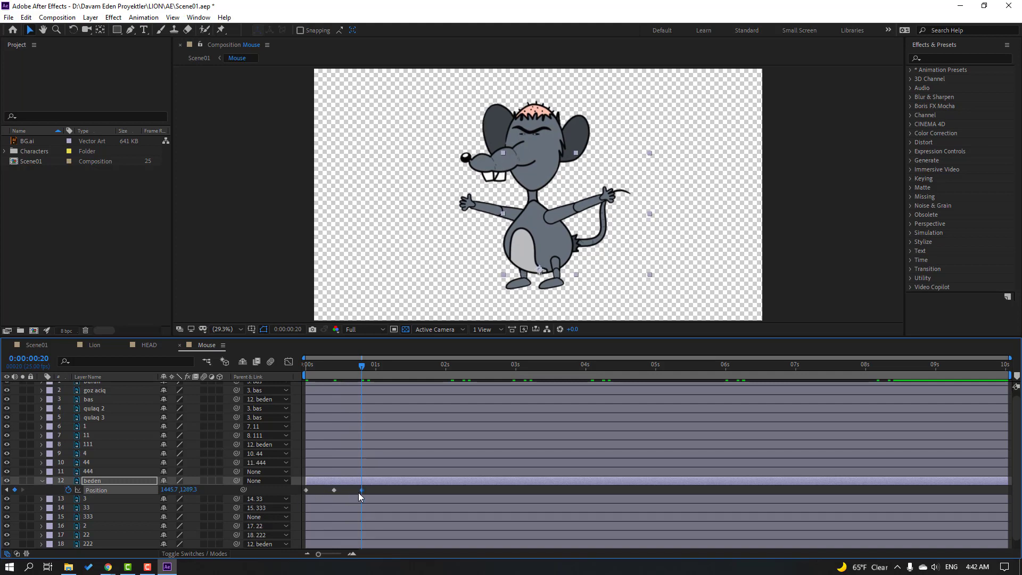
End the work area at 0:00:00:20, apply Easy Ease to the three beden position keyframes, and preview the motion.
key(n)
key(space)
key(space)
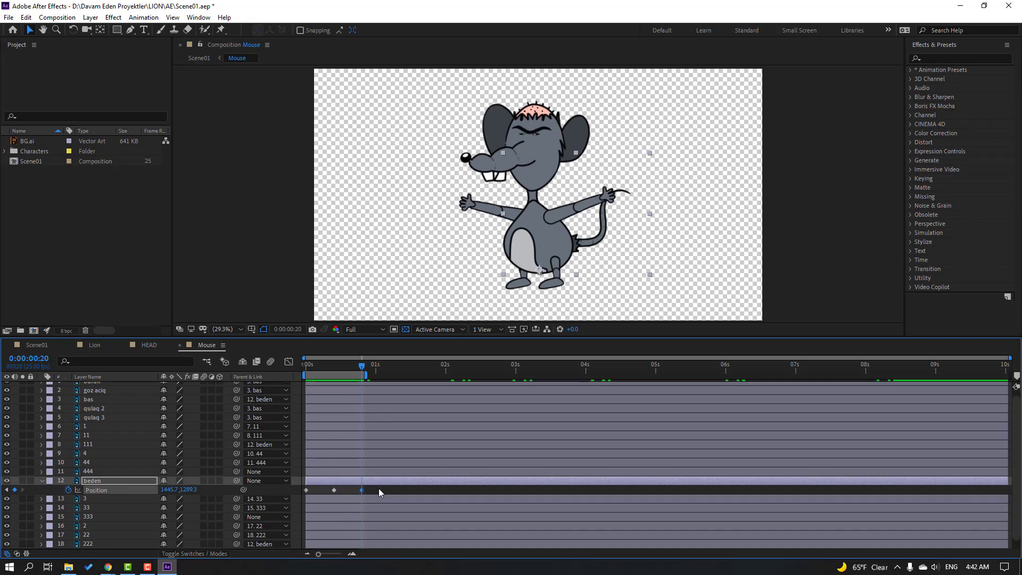
right_click(306, 490)
mouse_move(400, 483)
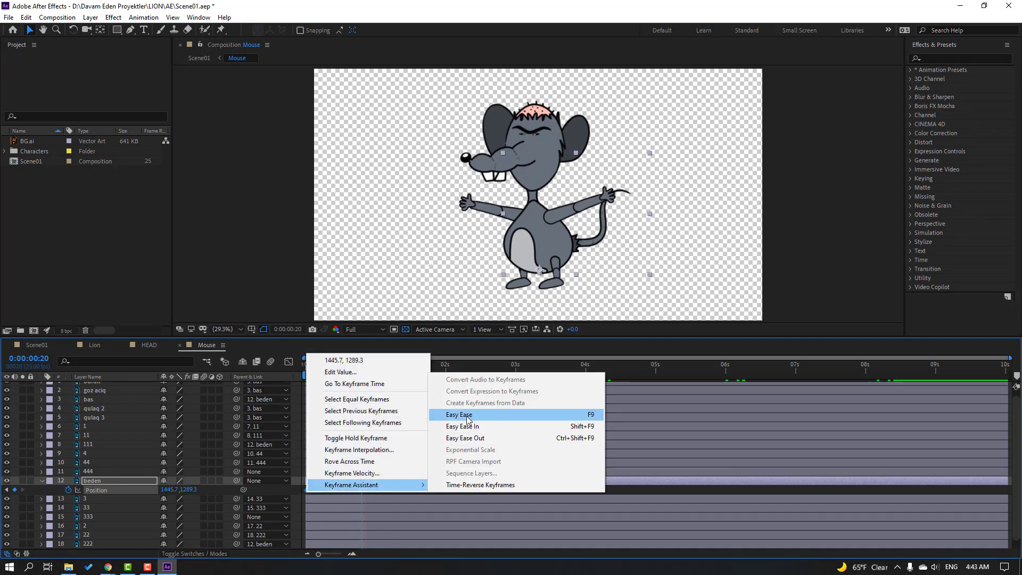
click(460, 414)
key(space)
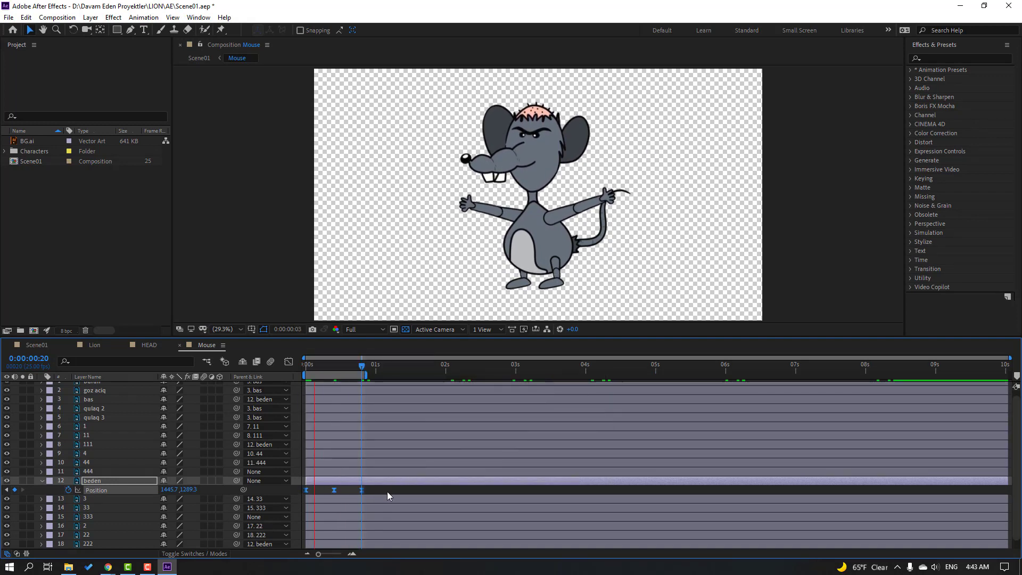
key(space)
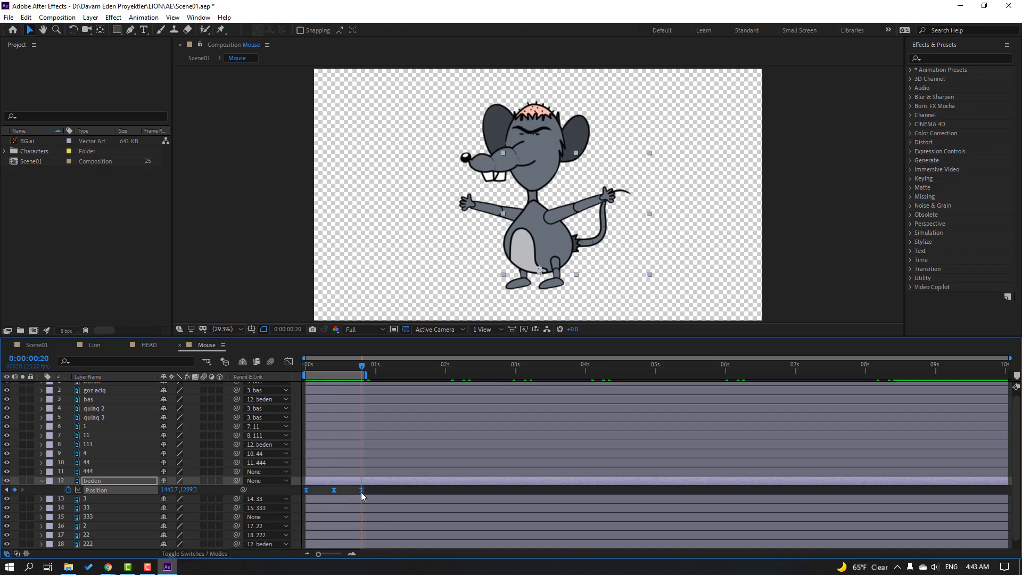
Compress the beden position keyframes proportionally to end at about 0:00:00:15, preview, and return to the start of the composition.
drag(360, 490, 347, 490)
key(space)
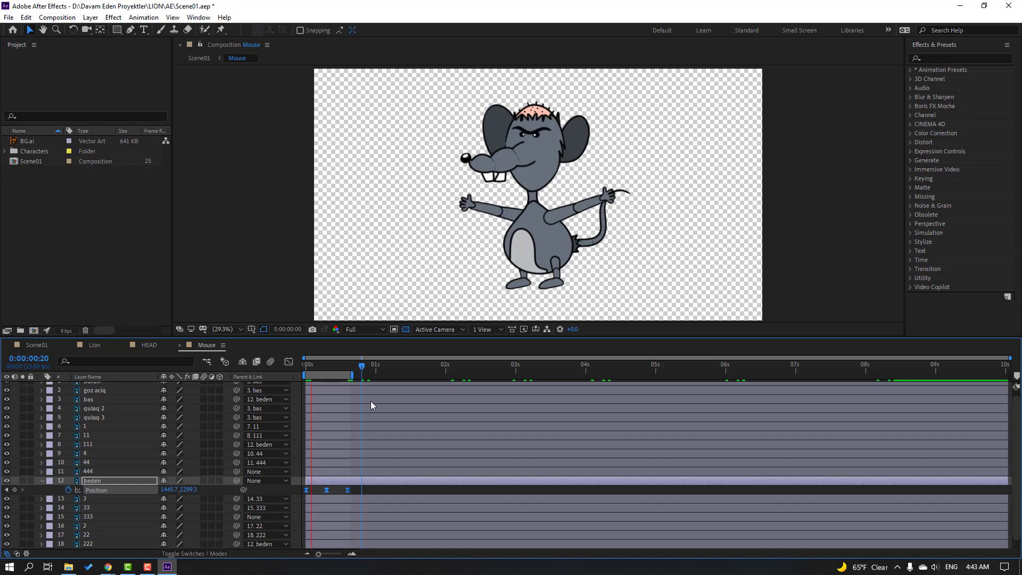
drag(337, 366, 288, 369)
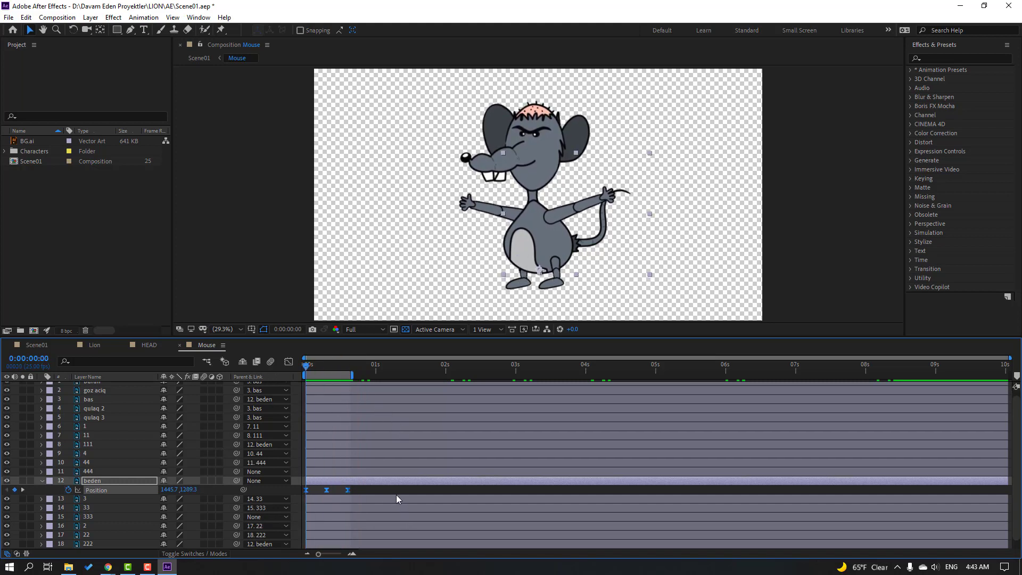
Add the expression loopOutDuration(type = "cycle", duration = 0) to the beden layer's position.
alt+click(68, 489)
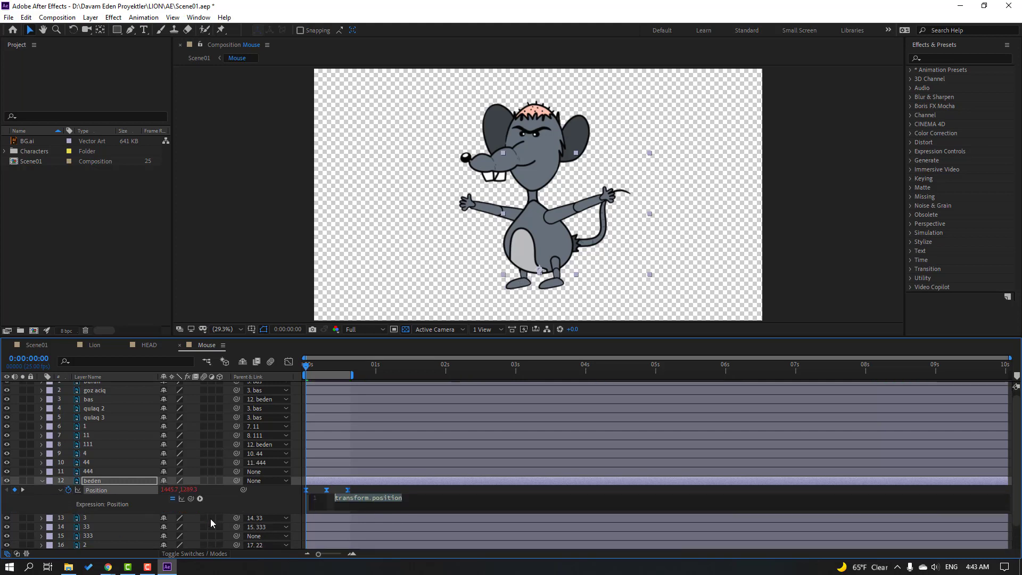
click(200, 498)
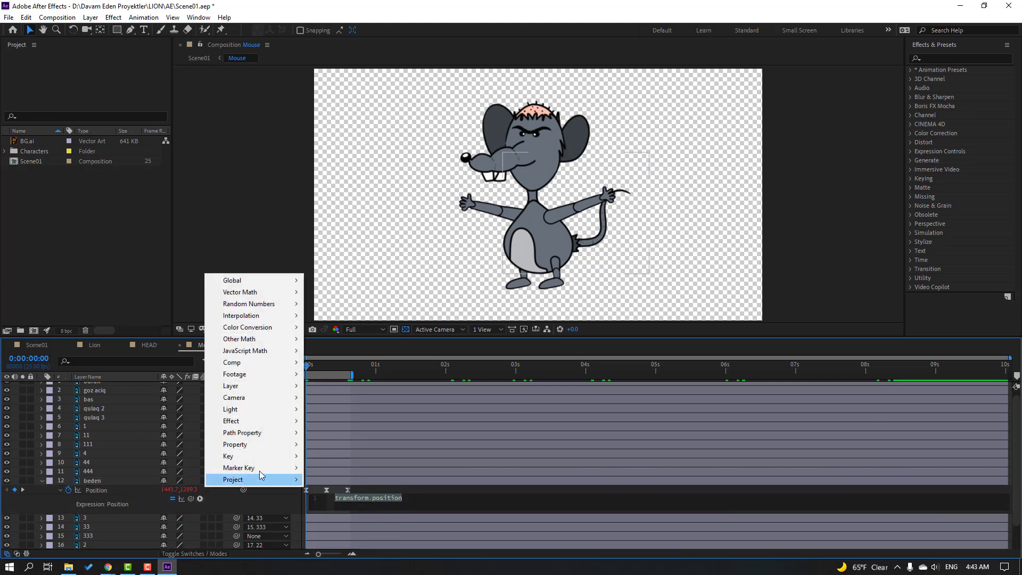
mouse_move(255, 444)
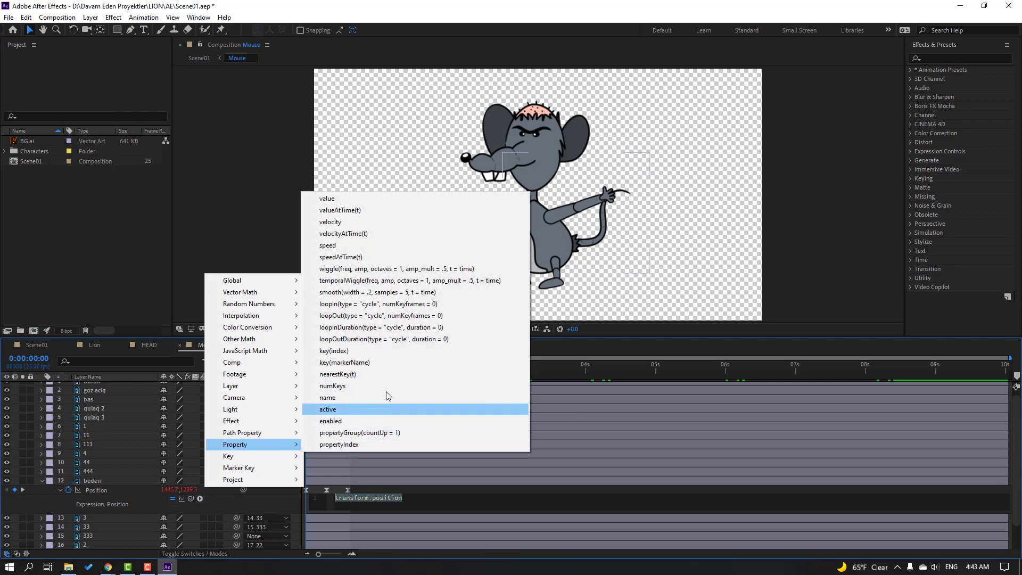
click(412, 339)
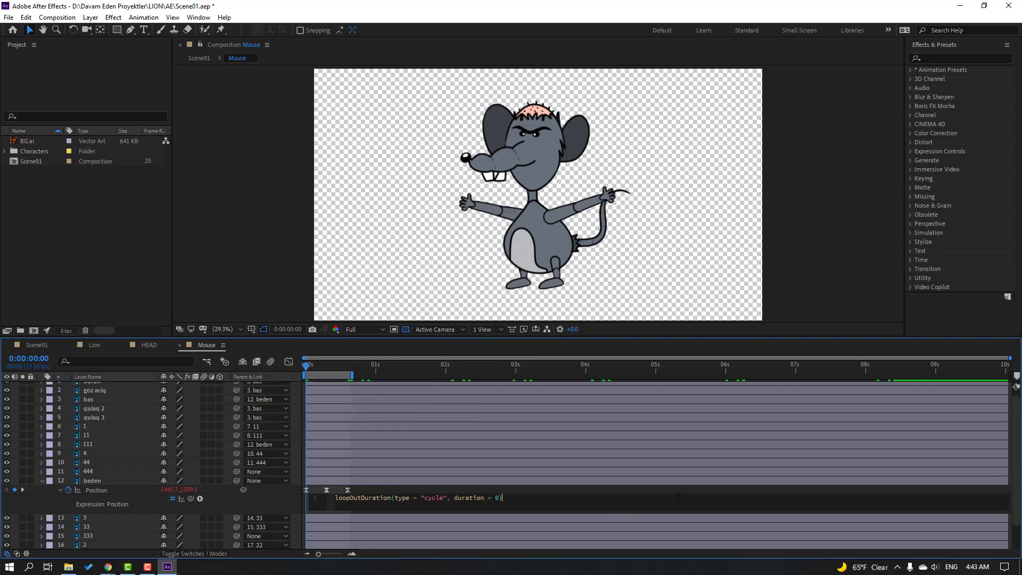
click(729, 488)
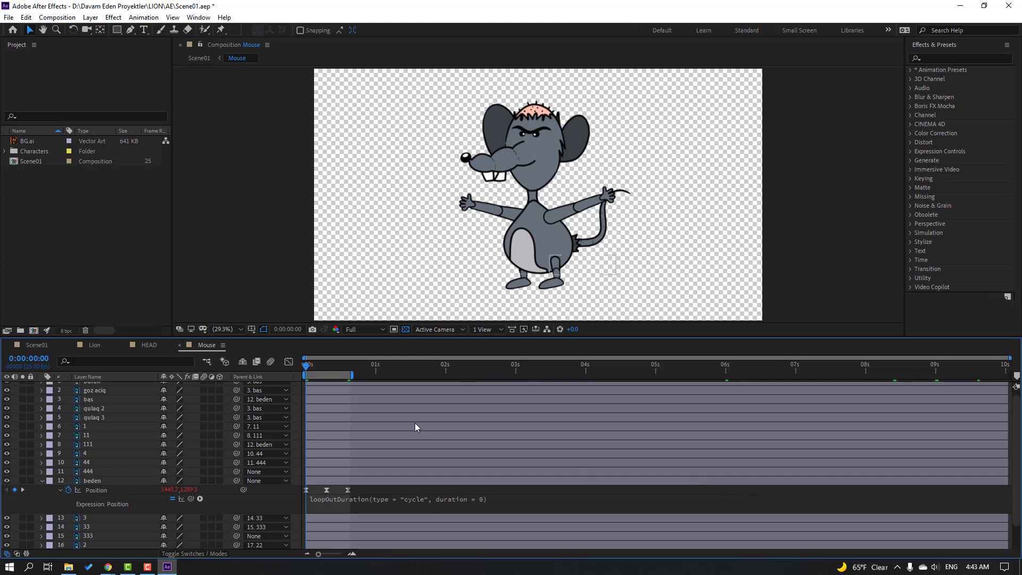
Extend the work area to the end of the composition, preview the looping body motion, and collapse the beden layer.
drag(352, 375, 1010, 375)
key(space)
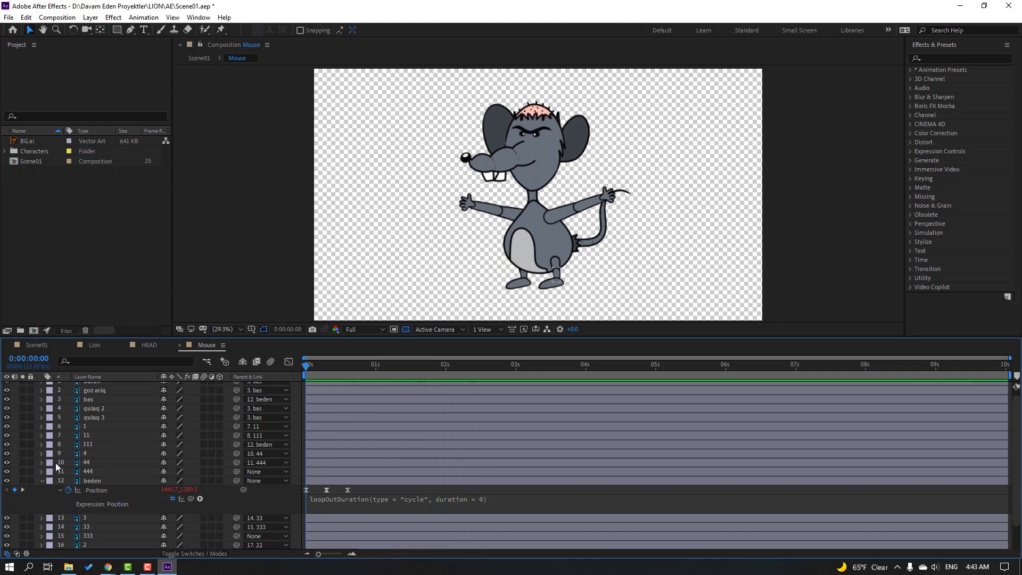
click(42, 480)
Parent the quyruq tail layer to the beden layer and preview the motion.
click(97, 543)
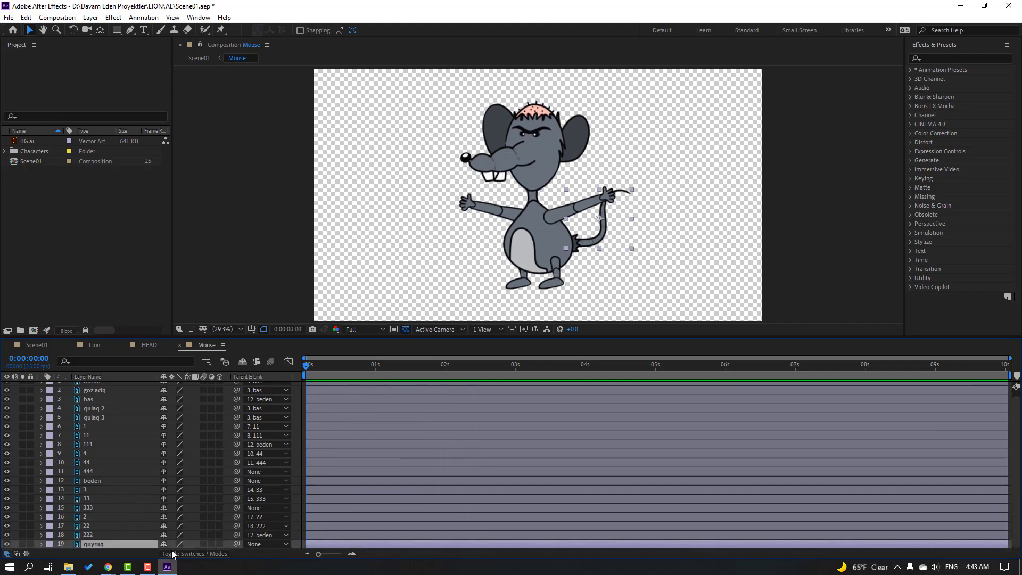
drag(237, 544, 90, 481)
key(space)
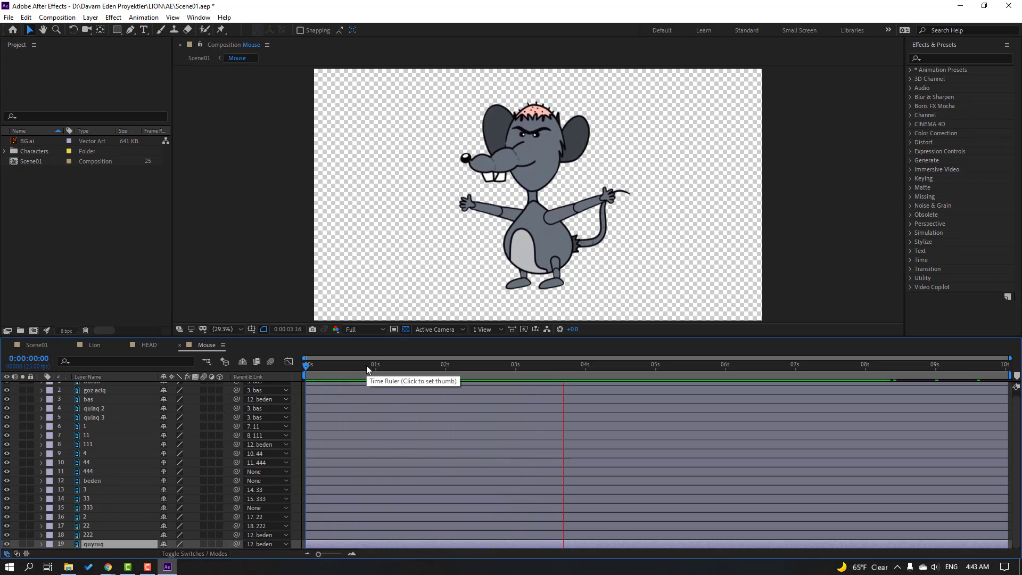
key(space)
Add starting rotation keyframes to the arm layers 111 and 222 at the beginning of the composition.
click(90, 447)
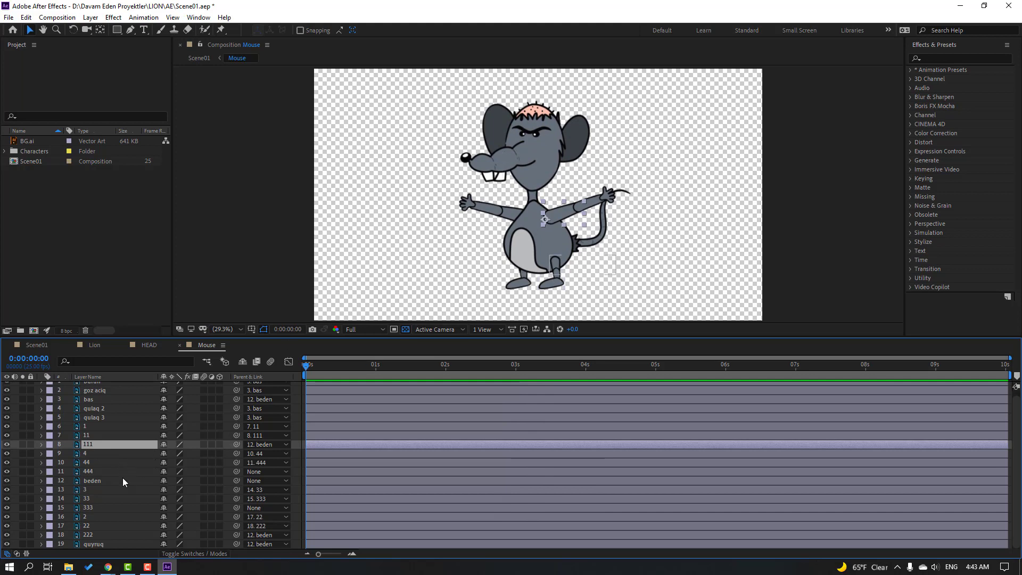
ctrl+click(90, 534)
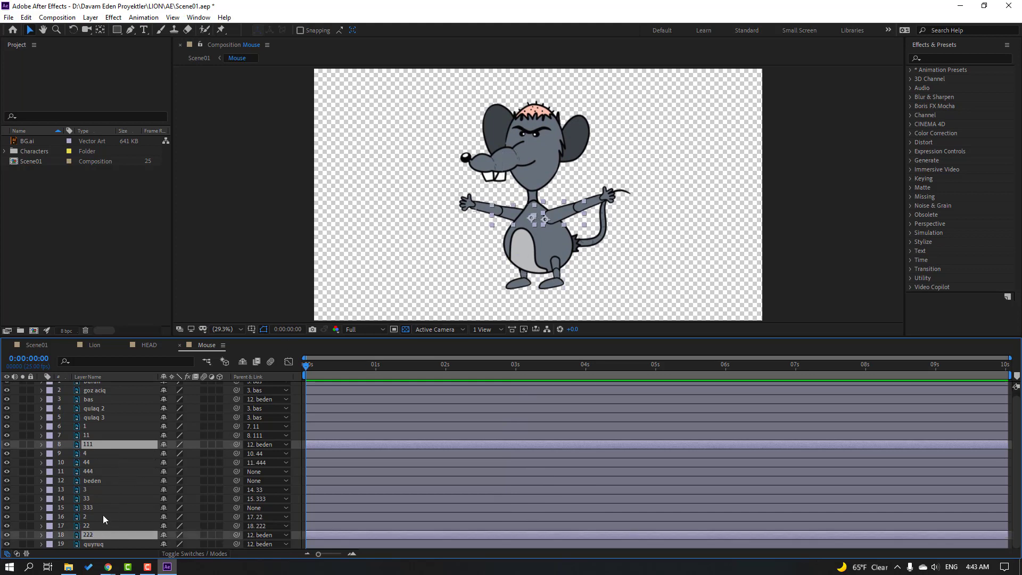
key(r)
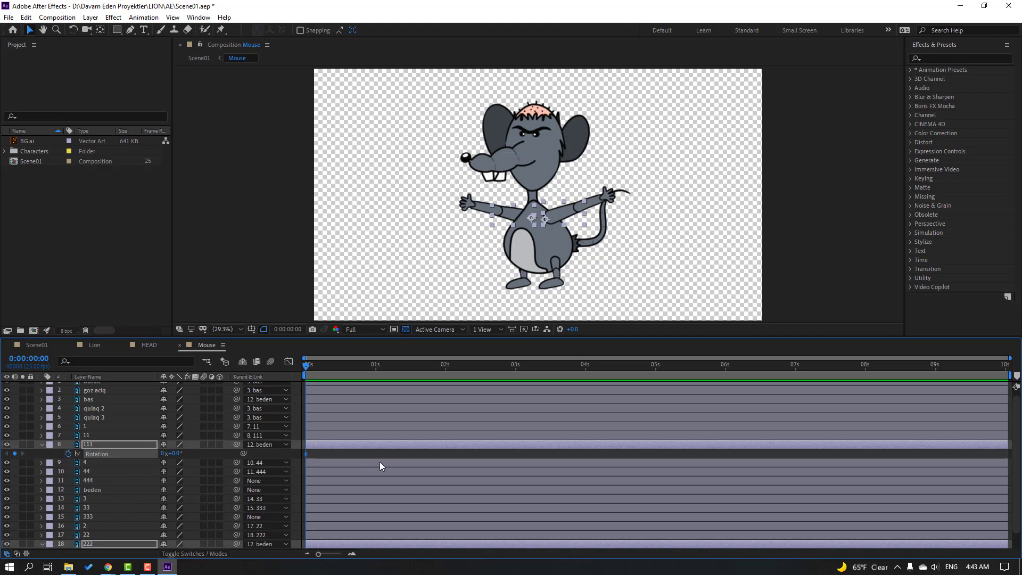
At 0:00:00:10, set the rotation of layer 111 to -22° and of layer 222 to 34°.
key(shift+Page_Down)
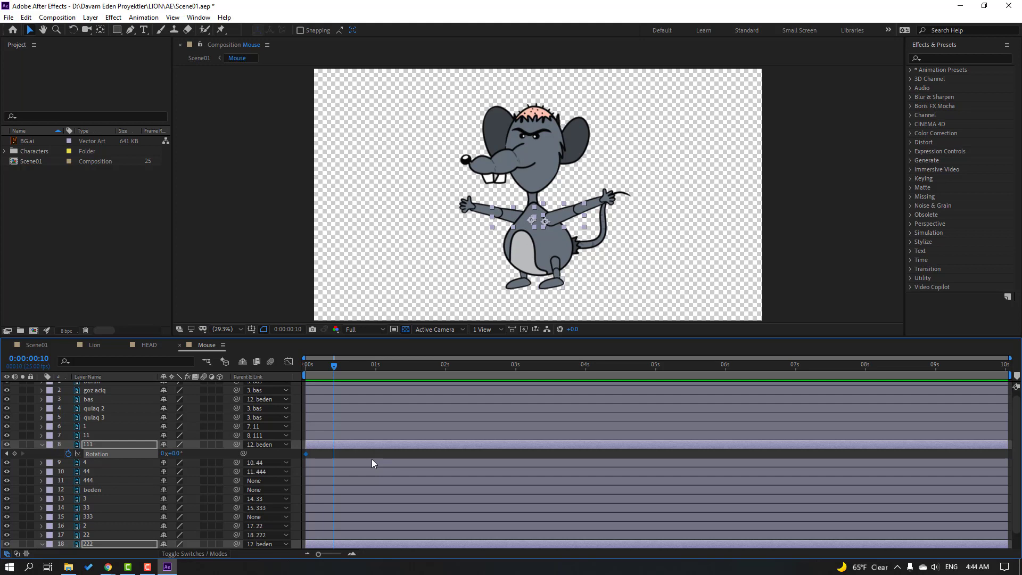
click(343, 453)
drag(170, 453, 158, 453)
scroll(194, 522, down, 1)
click(173, 535)
drag(173, 534, 196, 535)
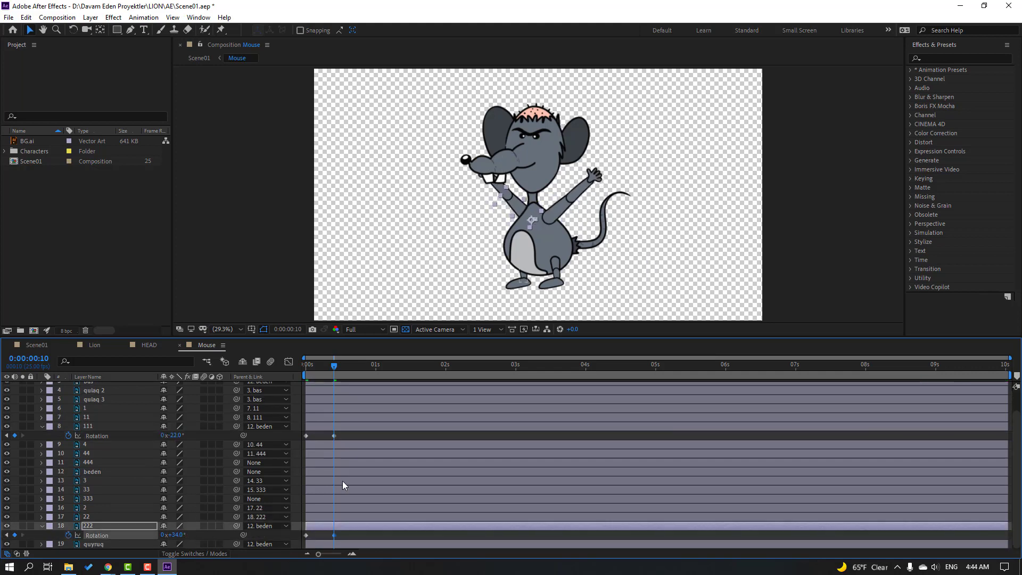
Paste copies of the first rotation keyframes of layers 111 and 222 at 0:00:00:20.
key(shift+Page_Down)
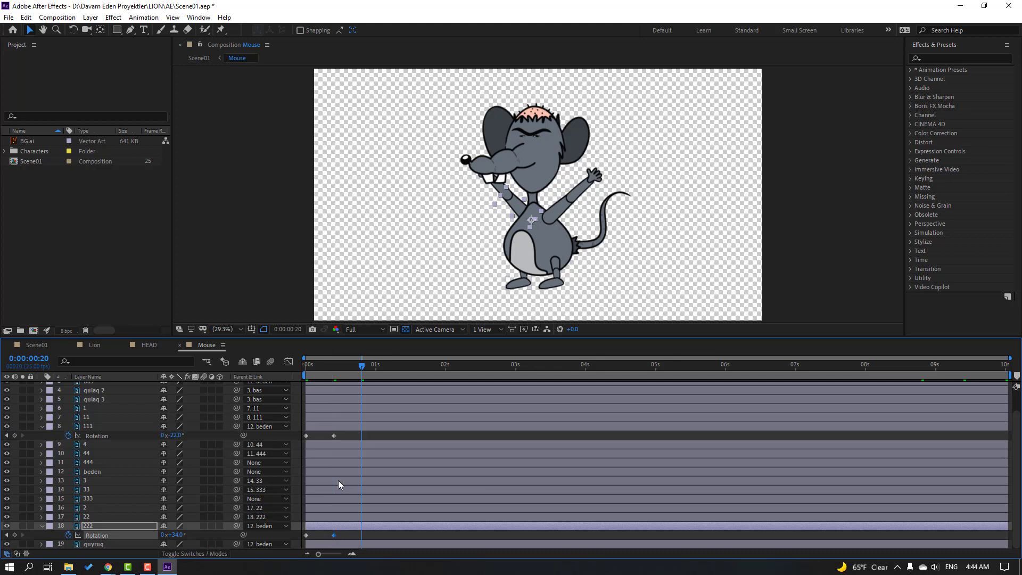
click(306, 435)
key(ctrl+c)
key(ctrl+v)
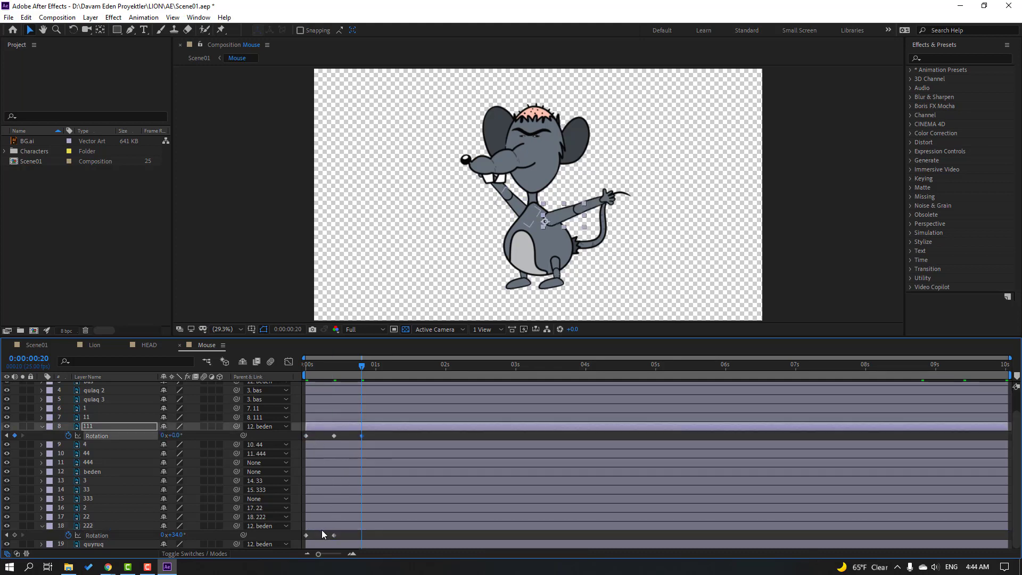
click(306, 534)
key(ctrl+c)
key(ctrl+v)
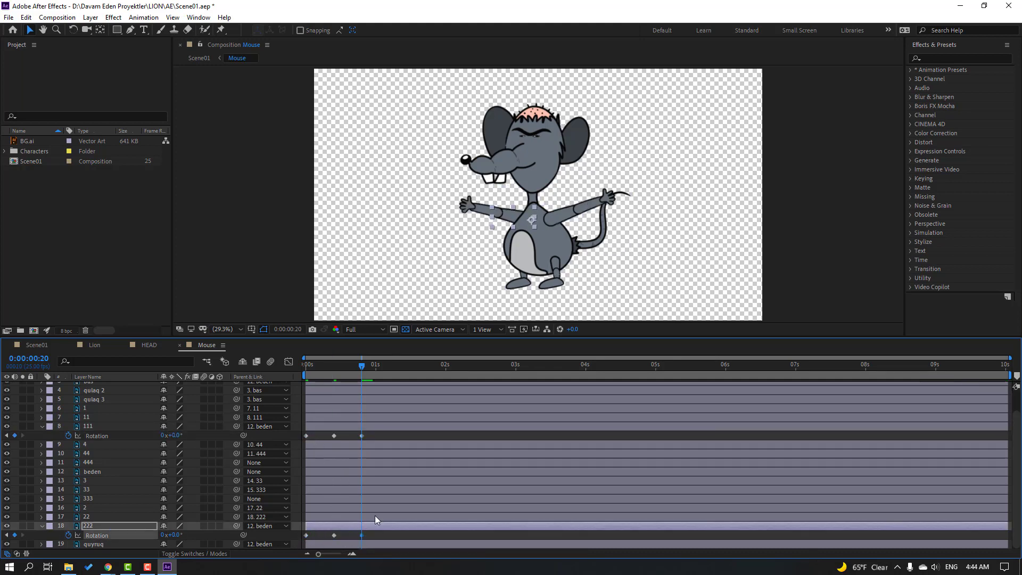
End the work area at about 0:00:00:20, apply Easy Ease to all rotation keyframes of layers 111 and 222, and preview the arm motion.
drag(371, 432, 310, 528)
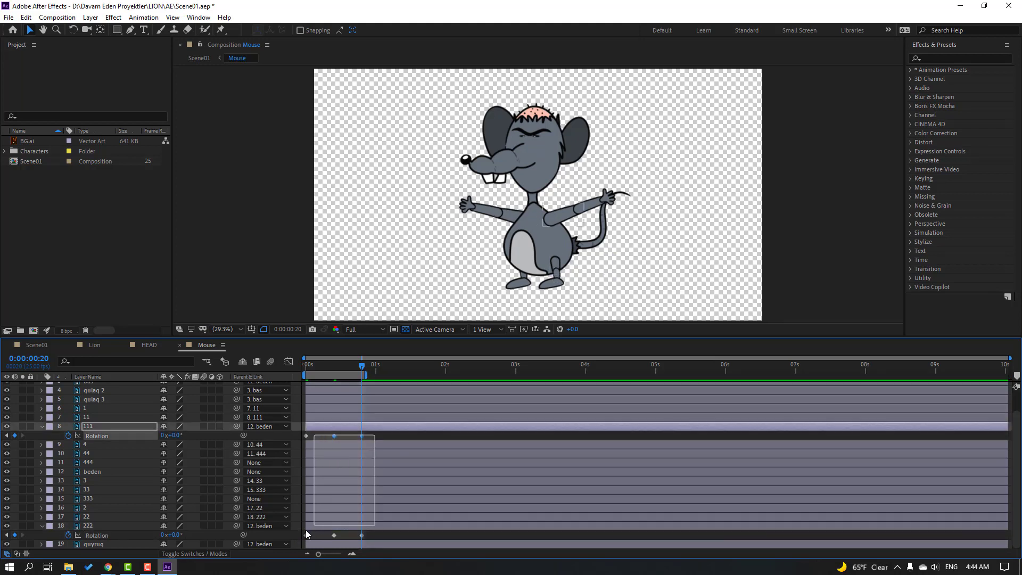
right_click(322, 538)
mouse_move(372, 527)
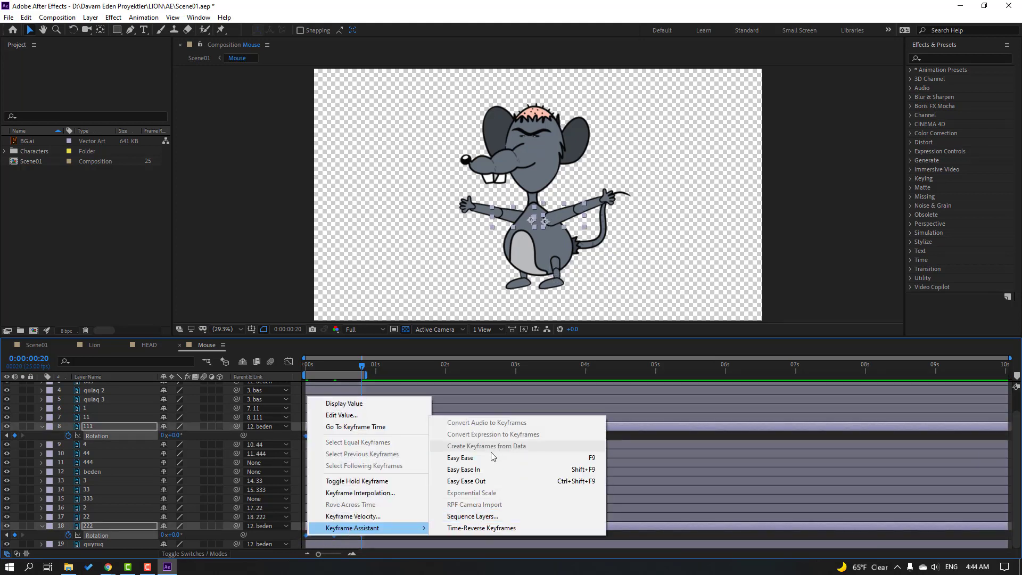
click(452, 458)
key(space)
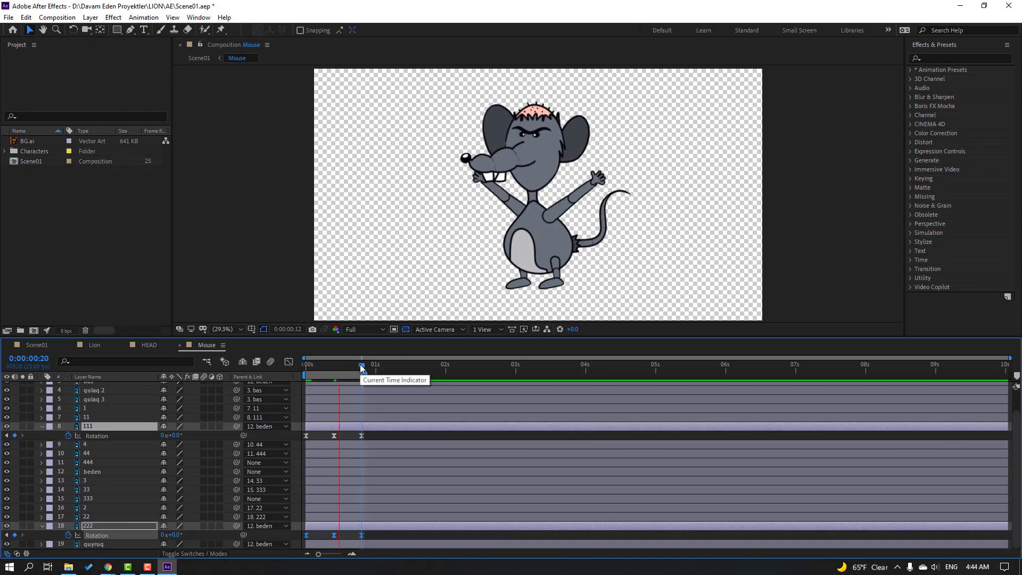
key(space)
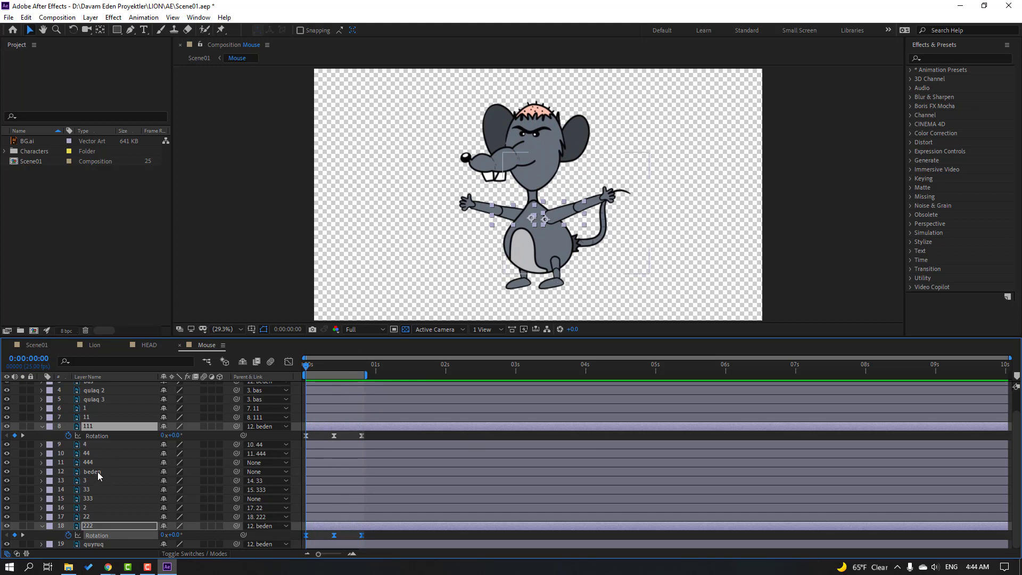
Add a rotation keyframe of 3° to the beden layer at the start of the composition.
click(99, 475)
key(r)
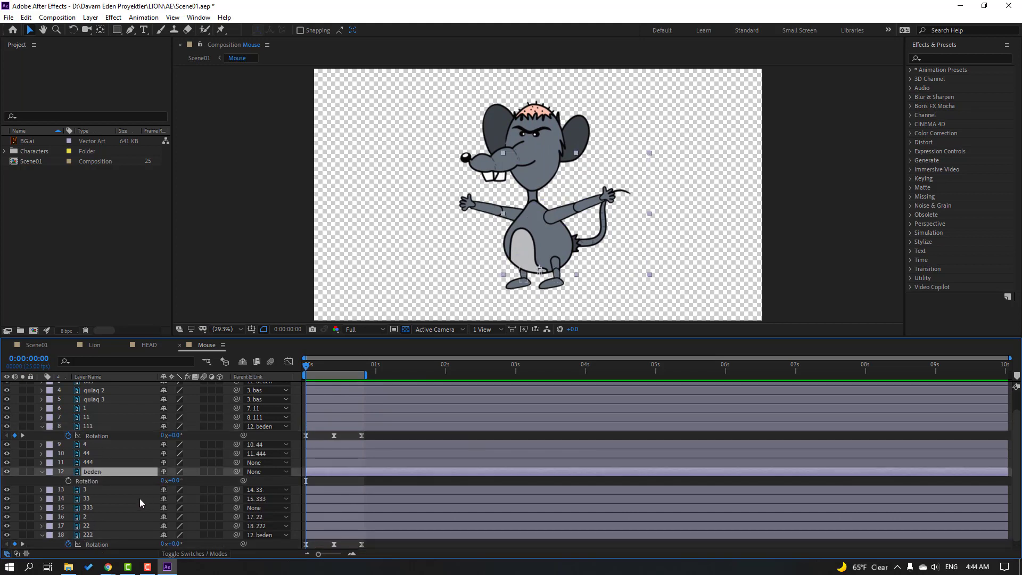
click(68, 481)
click(173, 481)
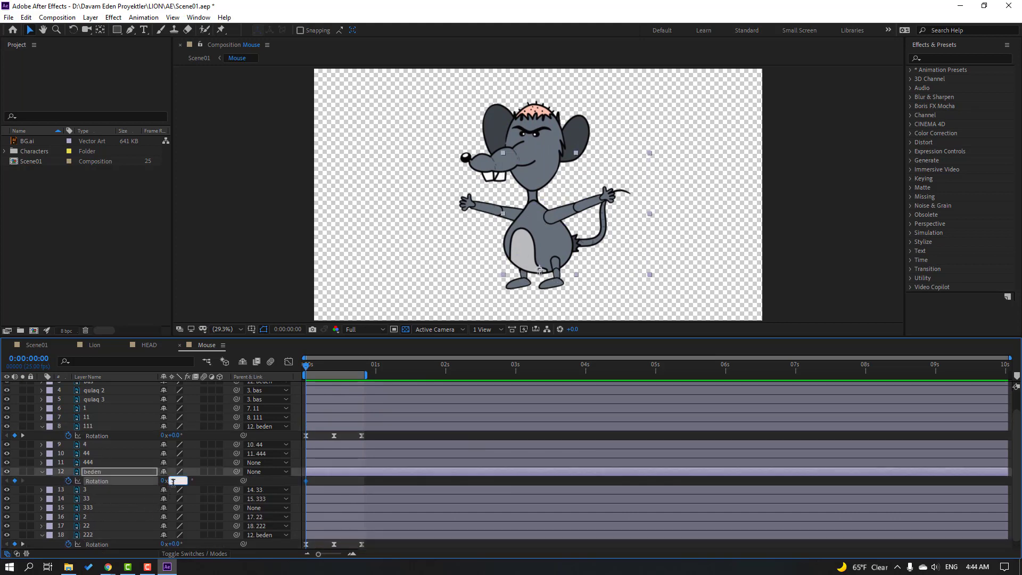
text(3)
key(Return)
Set the beden layer's rotation to -1° at 0:00:00:10 and paste a copy of its first rotation keyframe at 0:00:00:20.
mouse_move(331, 368)
mouse_down()
mouse_move(314, 368)
mouse_move(334, 371)
mouse_up()
click(174, 481)
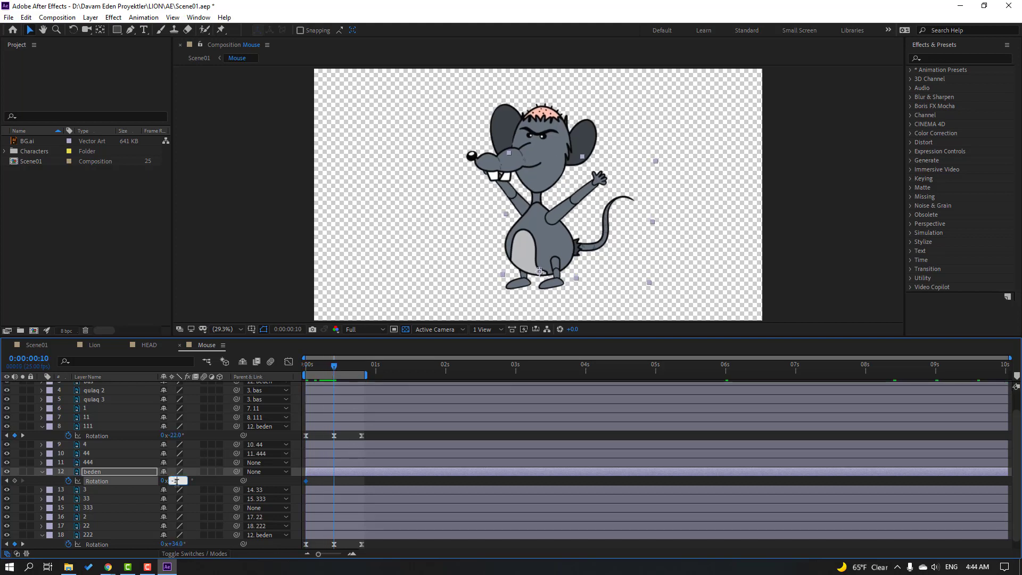
text(-1)
key(Return)
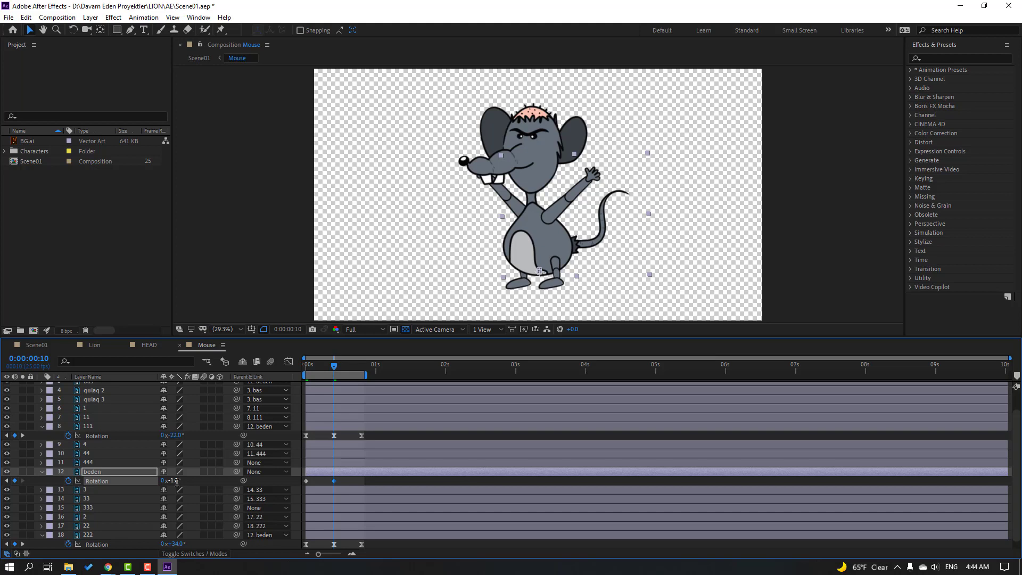
drag(335, 365, 362, 367)
click(306, 481)
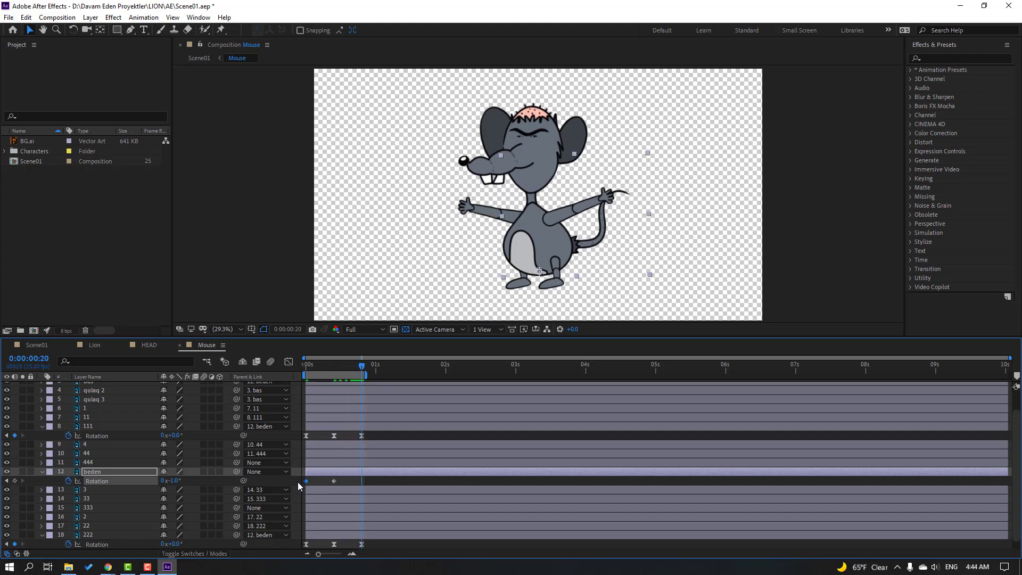
key(ctrl+v)
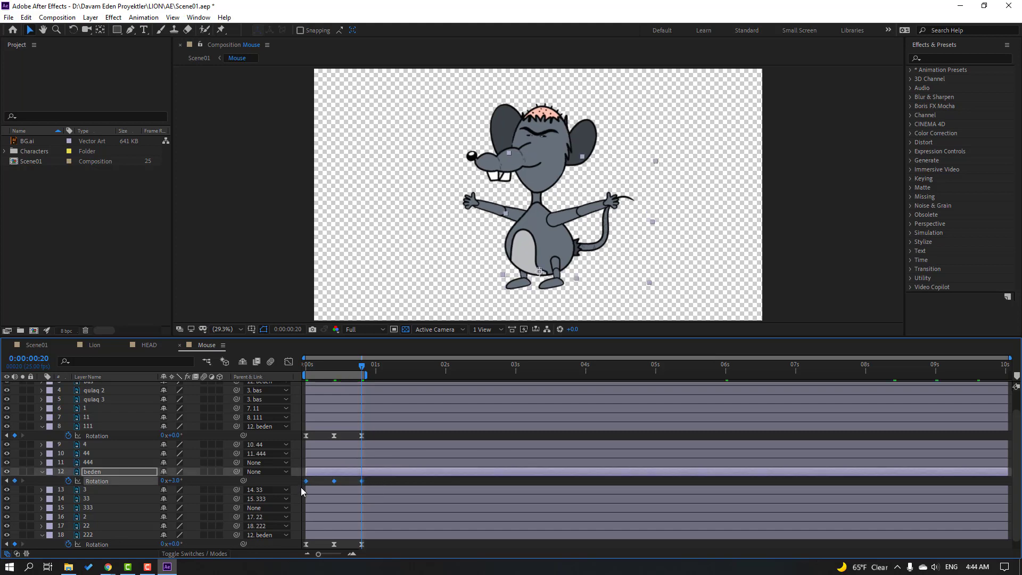
Apply Easy Ease to the three beden rotation keyframes, preview the motion, and return to the start of the composition.
right_click(307, 484)
mouse_move(365, 476)
click(432, 404)
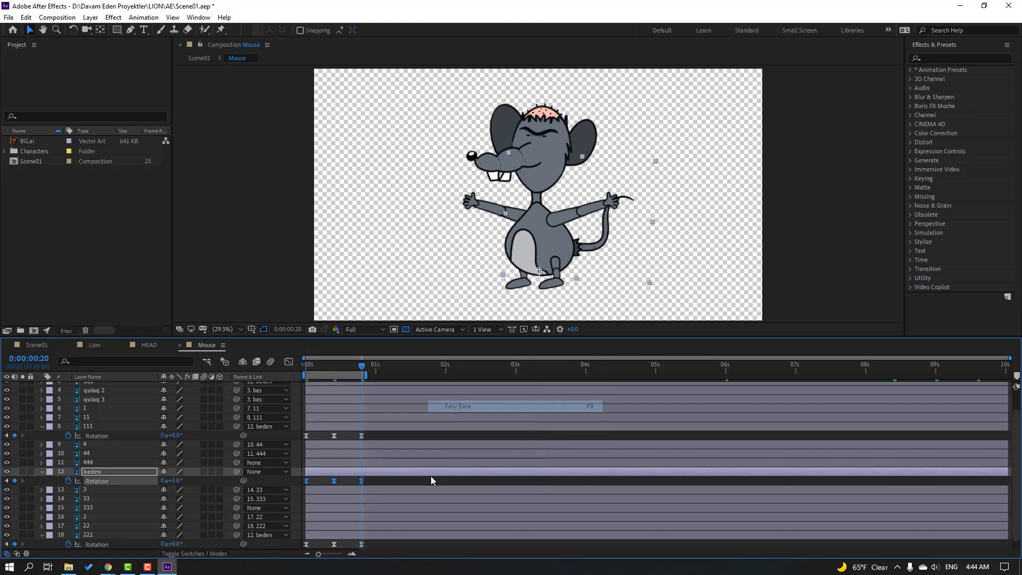
key(space)
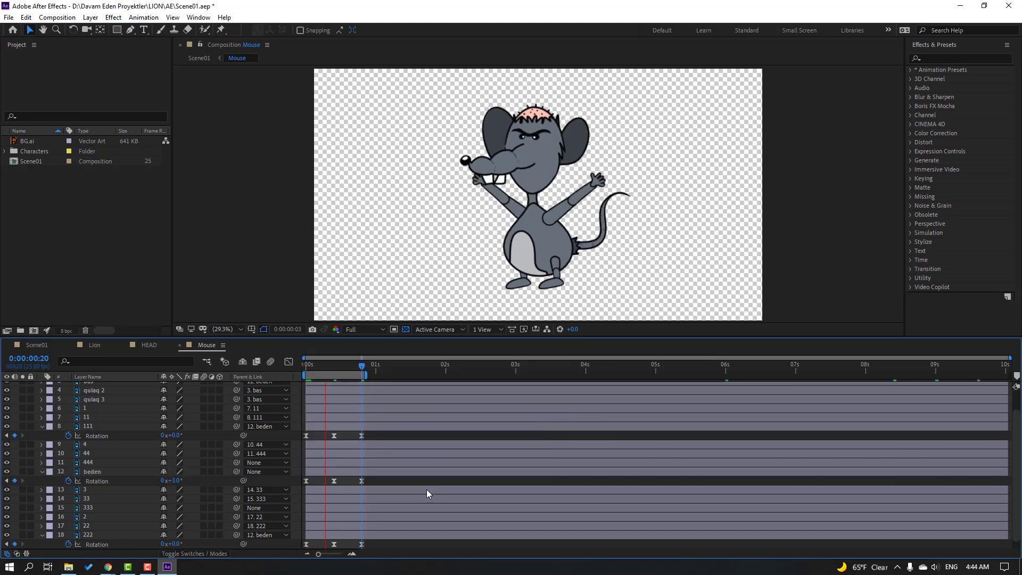
key(space)
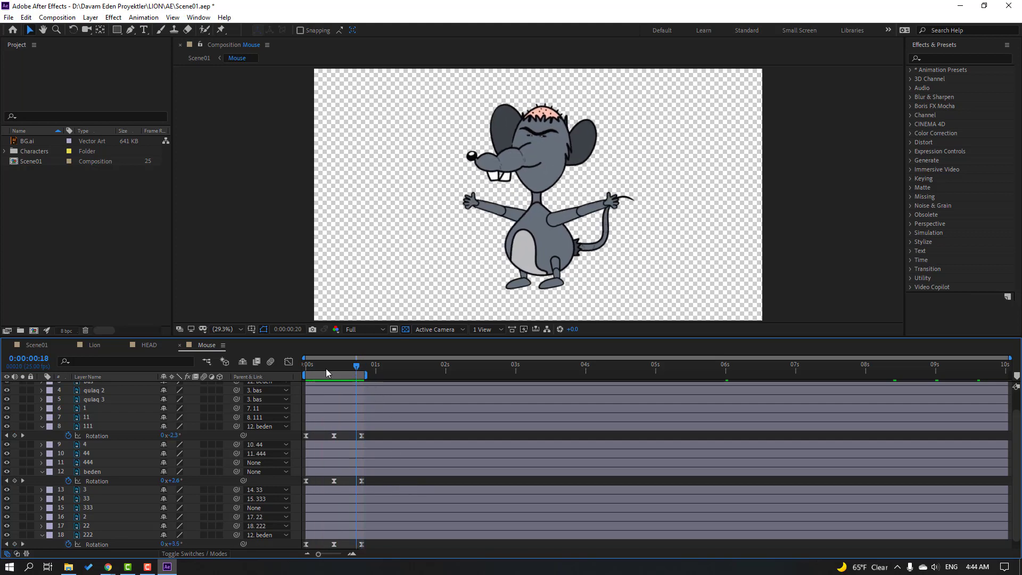
key(Home)
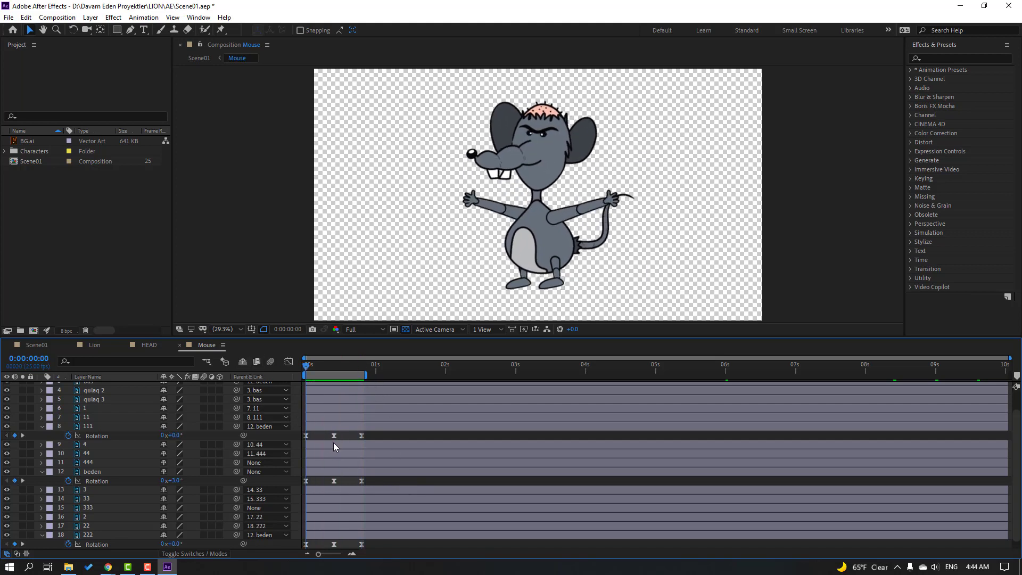
Add the expression loopOutDuration(type = "cycle", duration = 0) to layer 111's rotation and collapse the layer.
alt+click(70, 435)
click(199, 445)
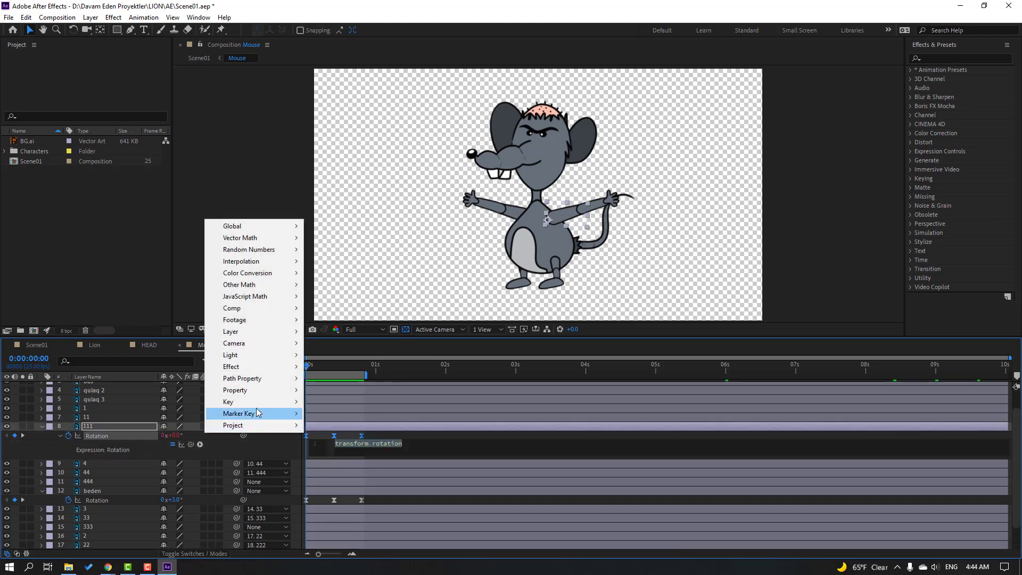
mouse_move(262, 390)
click(435, 285)
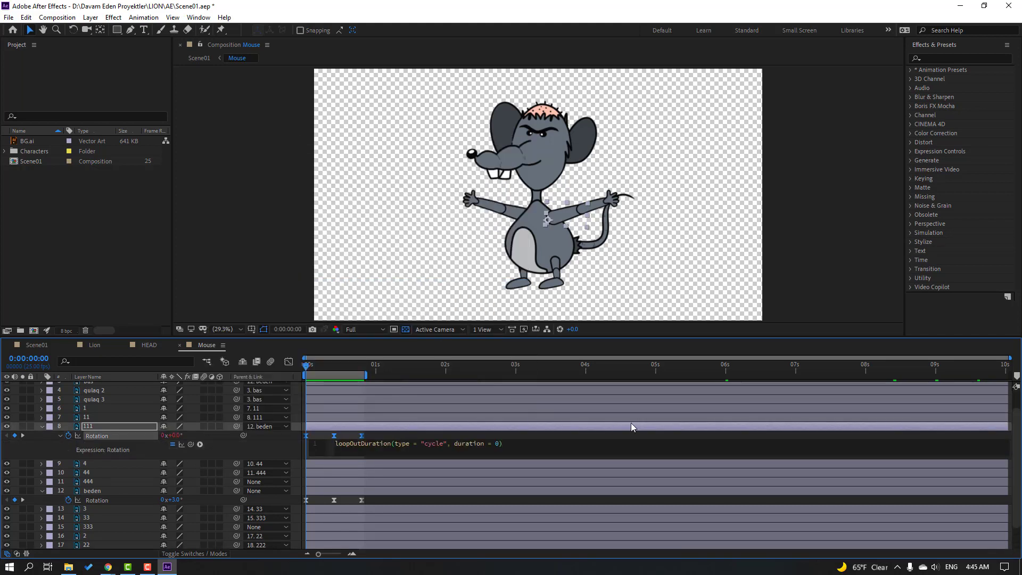
click(656, 437)
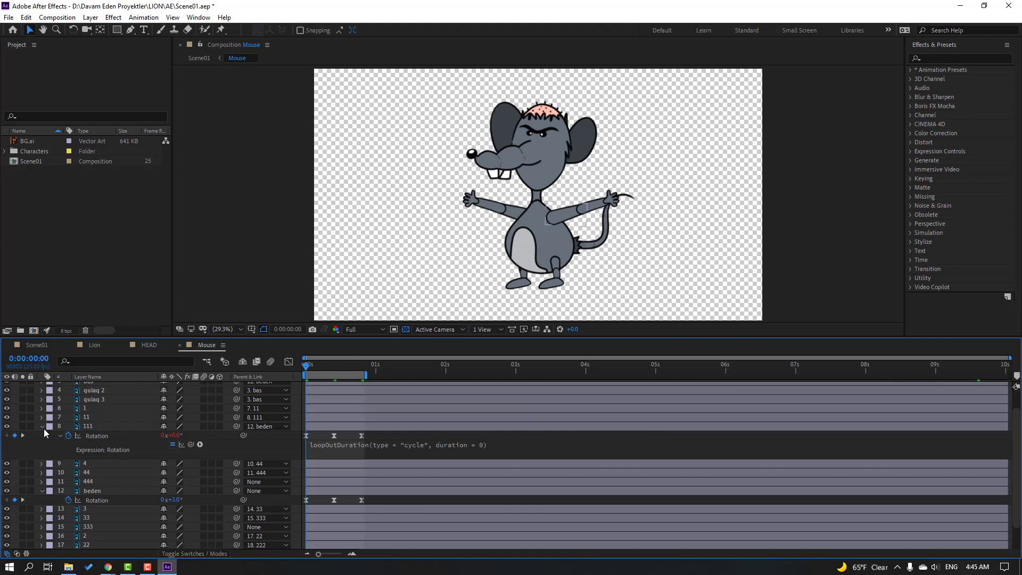
click(42, 426)
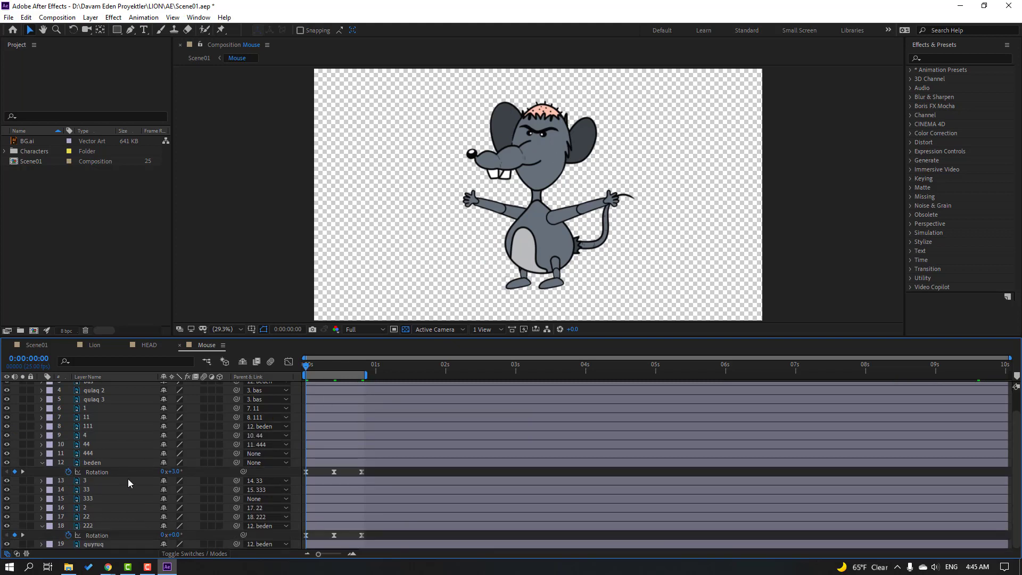
Add the expression loopOutDuration(type = "cycle", duration = 0) to the beden layer's rotation and collapse the layer.
alt+click(68, 472)
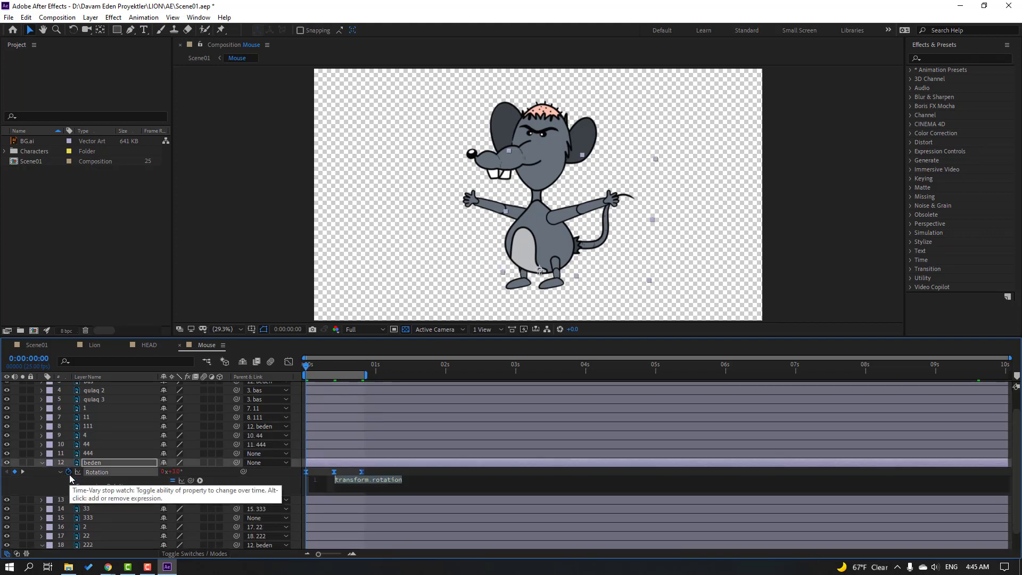
click(200, 481)
mouse_move(269, 427)
click(393, 321)
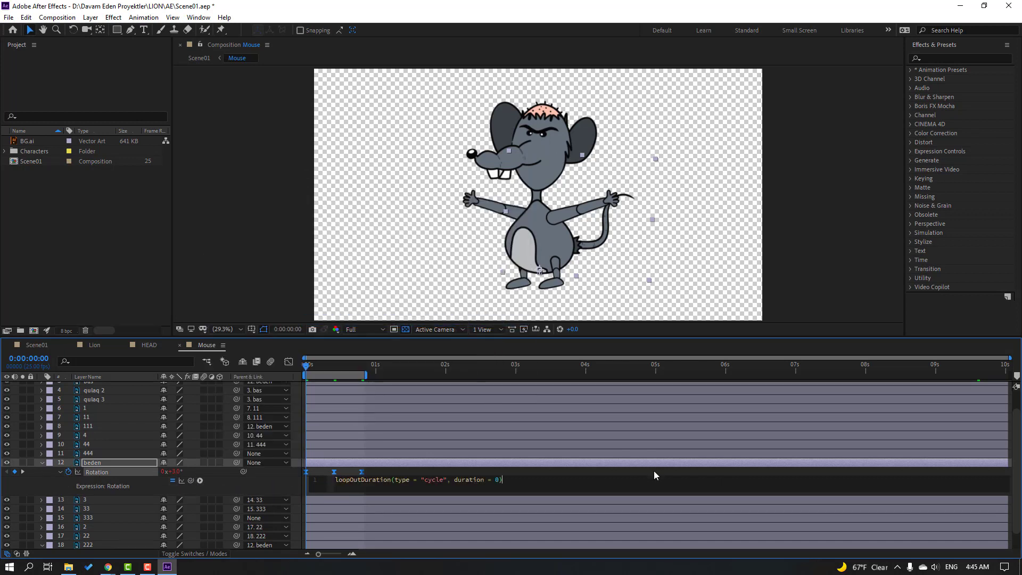
click(653, 470)
click(44, 464)
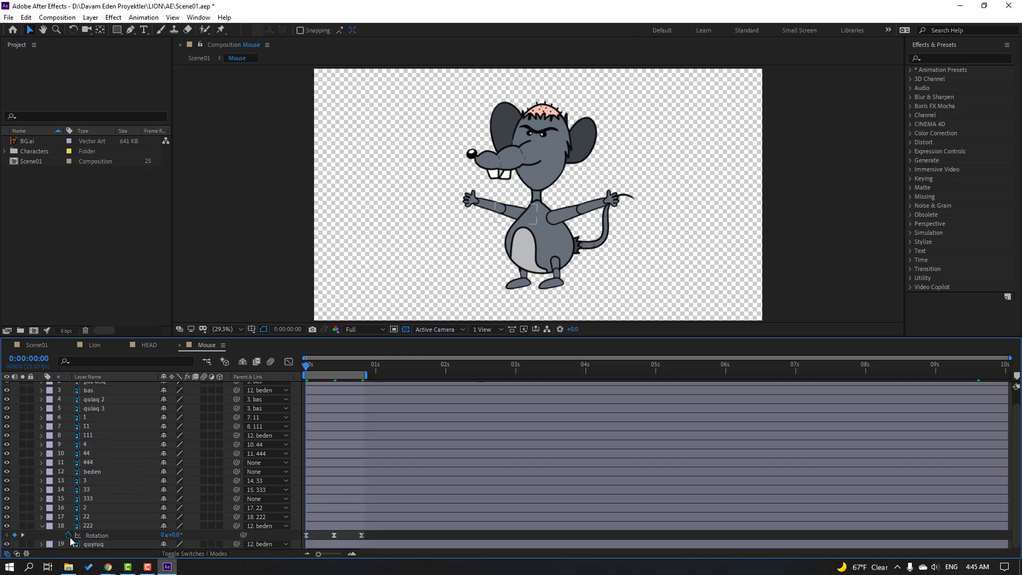
Add the expression loopOutDuration(type = "cycle", duration = 0) to layer 222's rotation.
alt+click(68, 535)
click(200, 543)
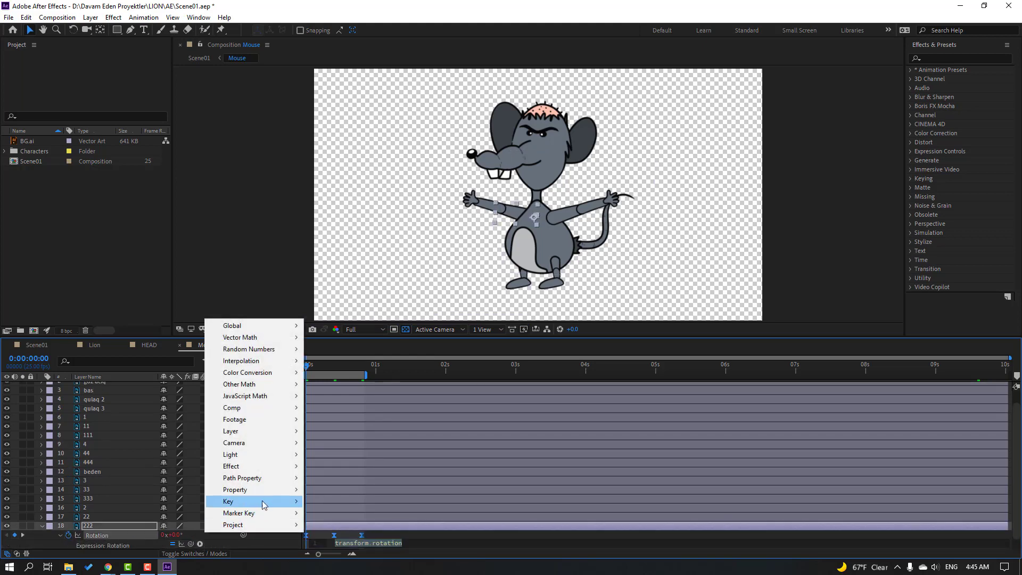
mouse_move(266, 490)
click(411, 384)
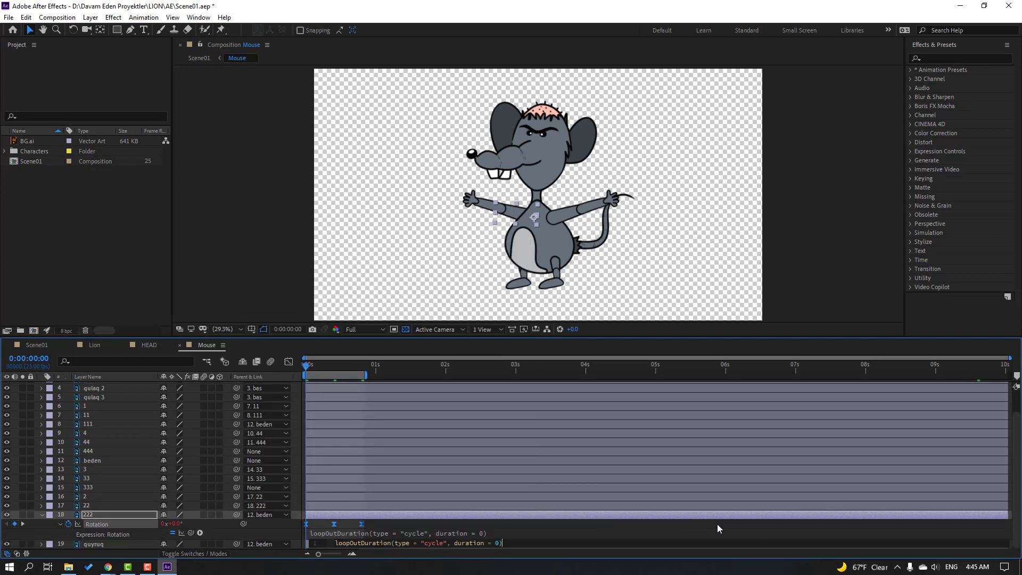
click(736, 525)
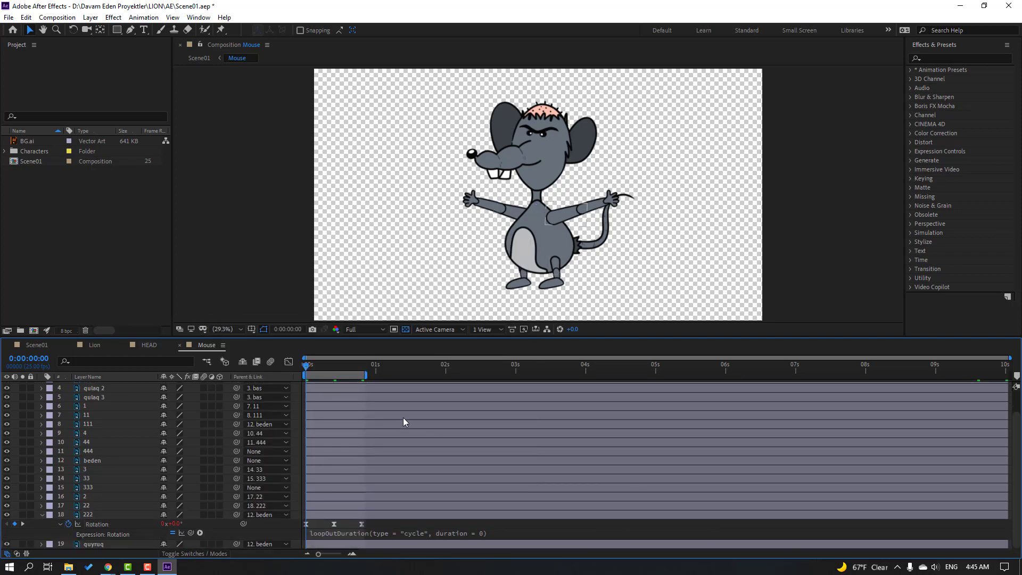
Preview the looping mouse motion across the full composition and collapse layer 222.
key(space)
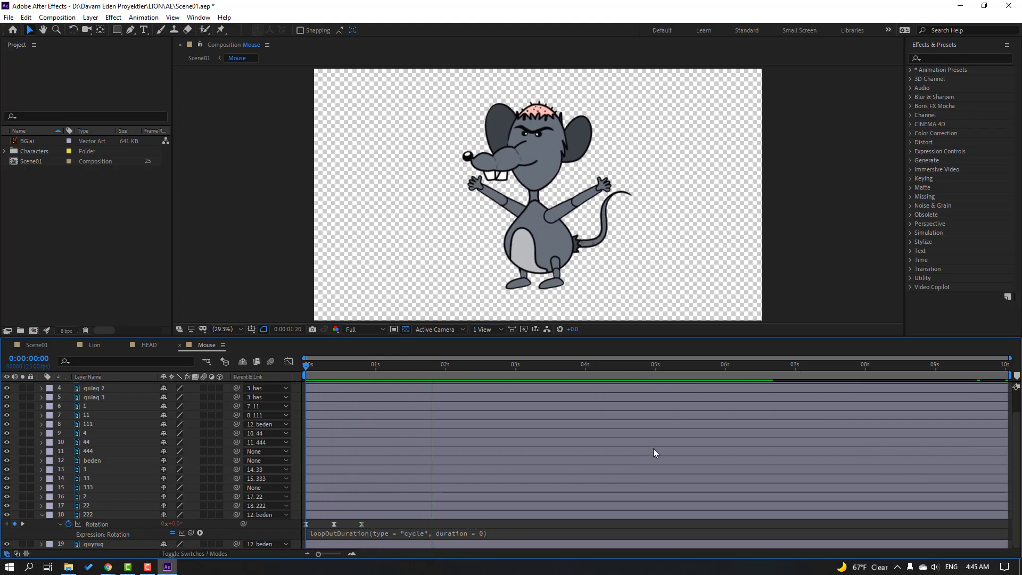
key(space)
click(45, 513)
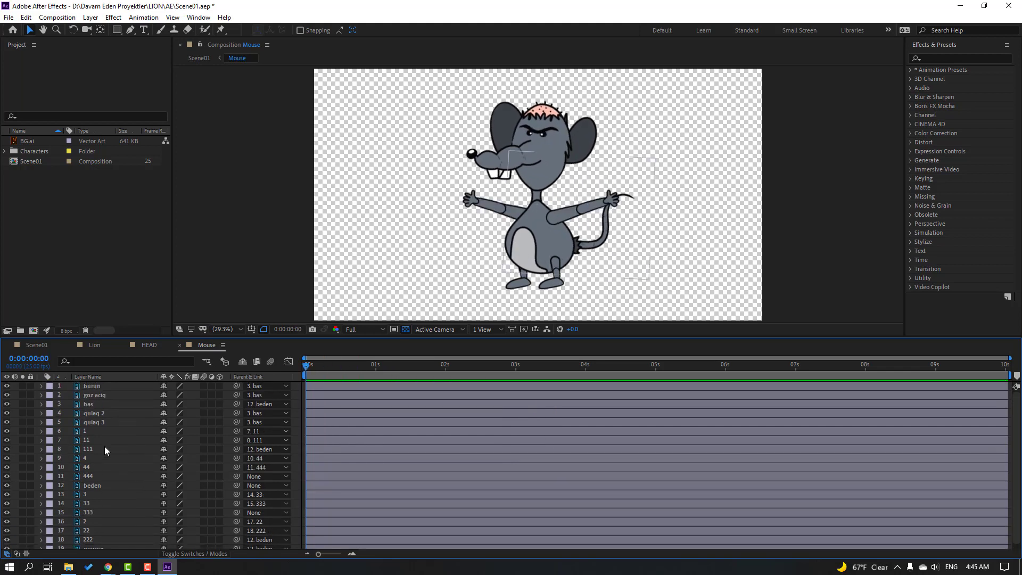
Keyframe the bas layer's rotation at 8° on frame 0 and -12° on frame 10, and copy the first keyframe to frame 20.
click(91, 407)
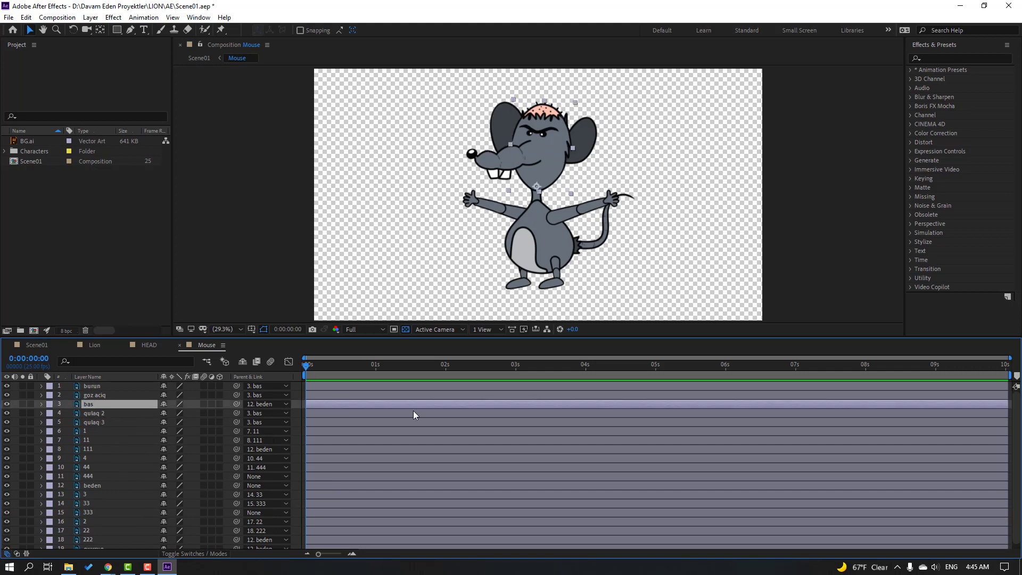
key(r)
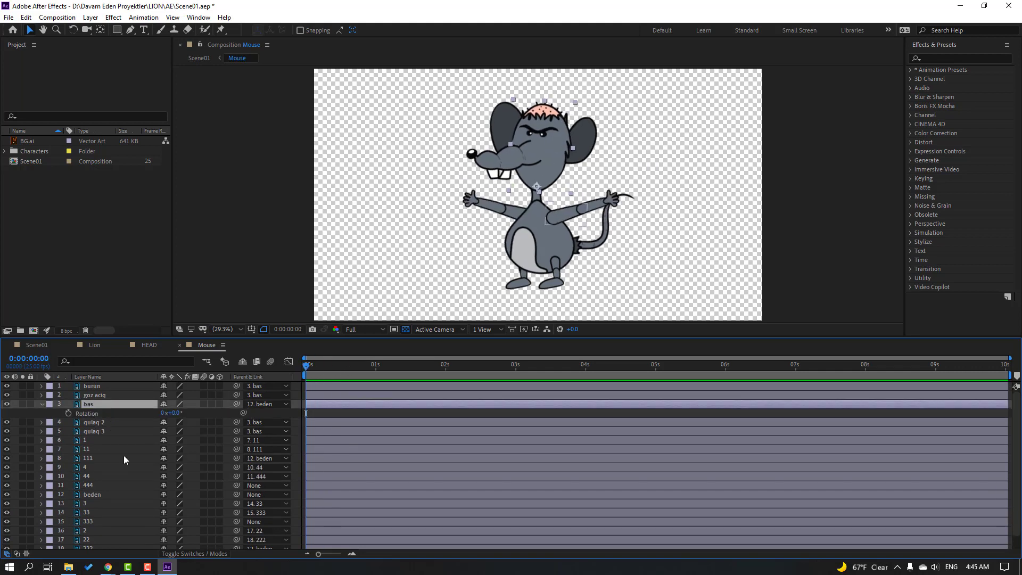
click(68, 413)
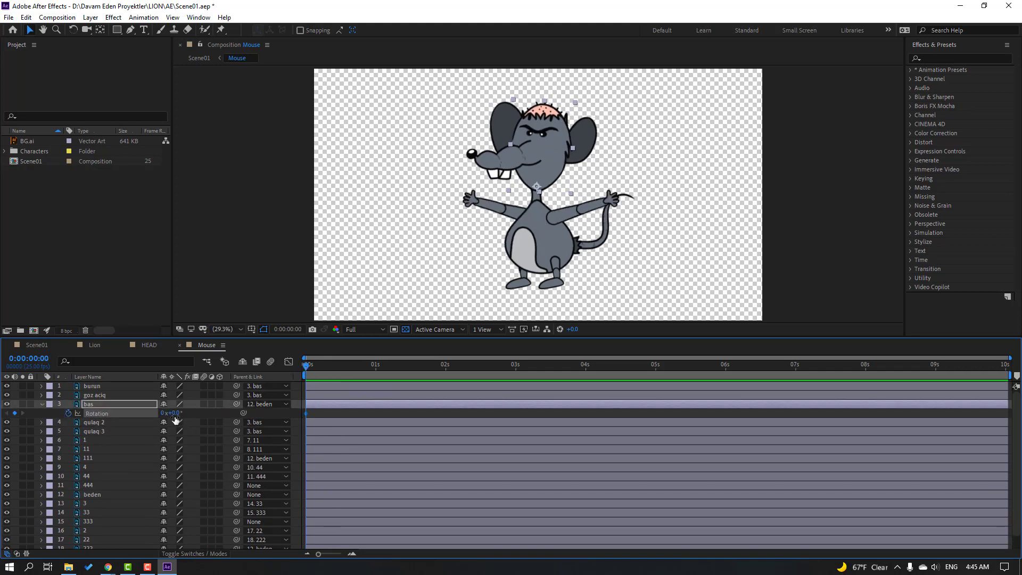
drag(174, 416, 177, 415)
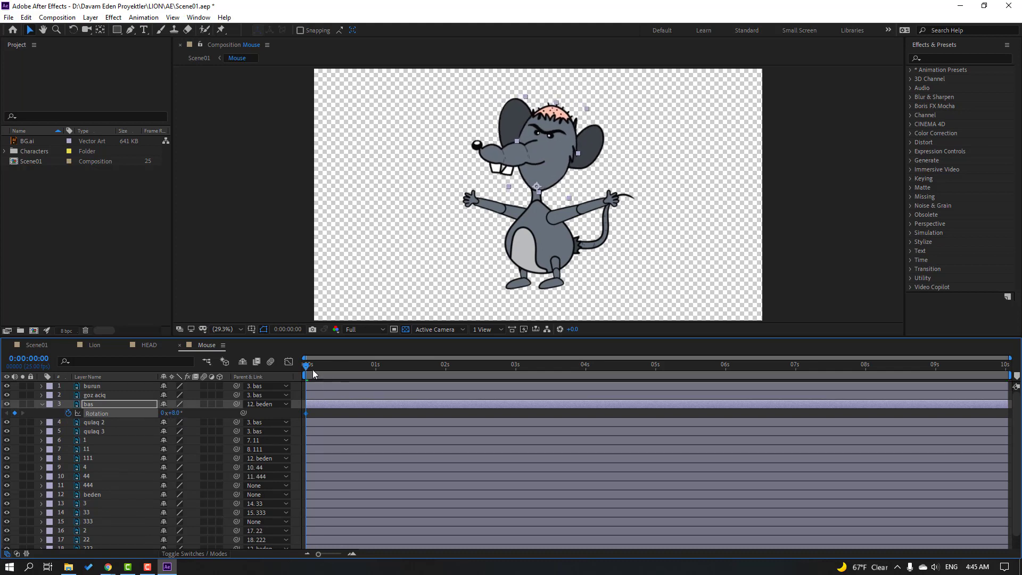
key(shift+Page_Down)
drag(175, 412, 160, 413)
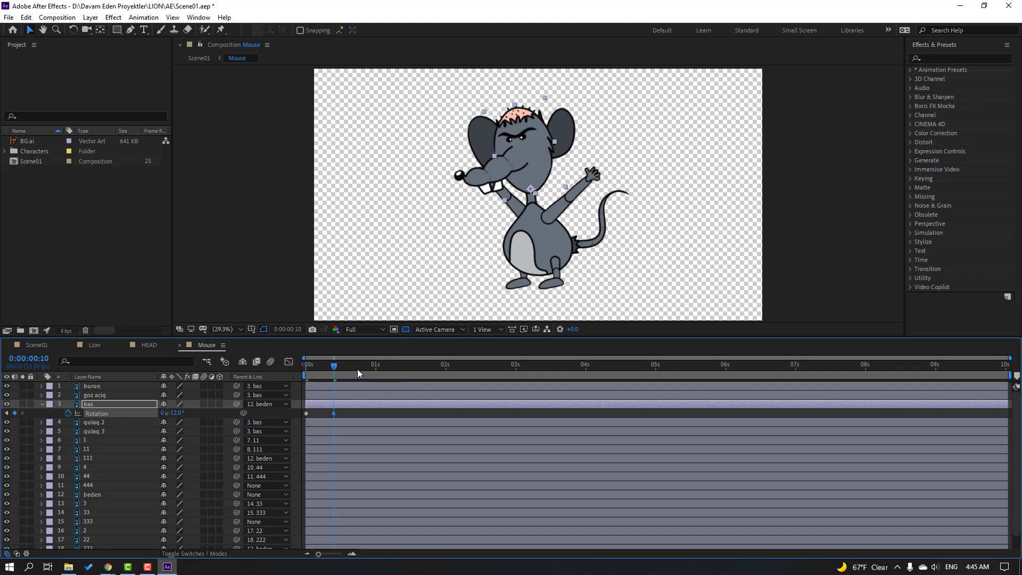
key(shift+Page_Down)
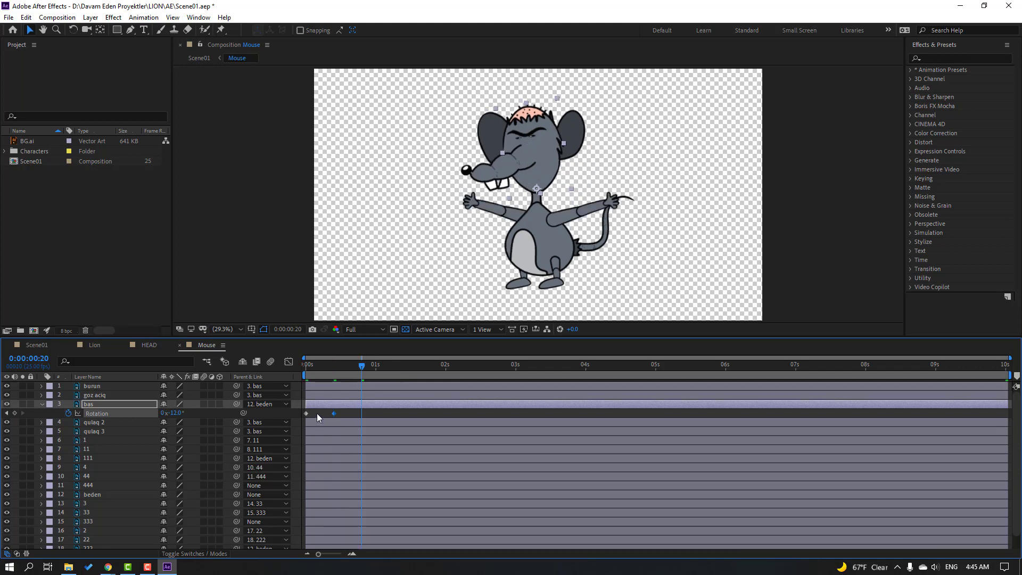
click(306, 413)
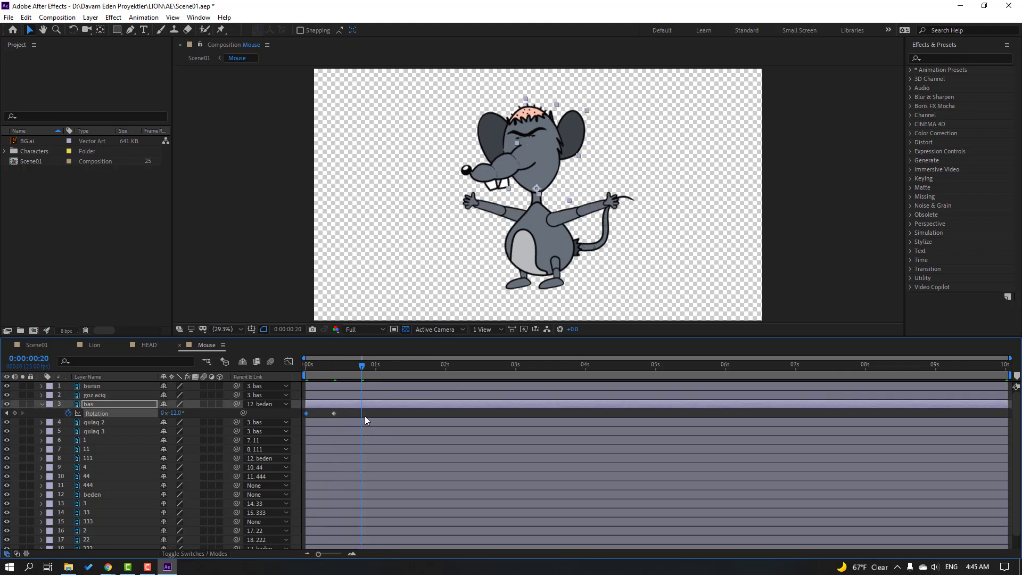
key(ctrl+c)
key(ctrl+v)
Apply Easy Ease to the three bas rotation keyframes, end the work area at frame 20, and preview the head motion.
right_click(306, 414)
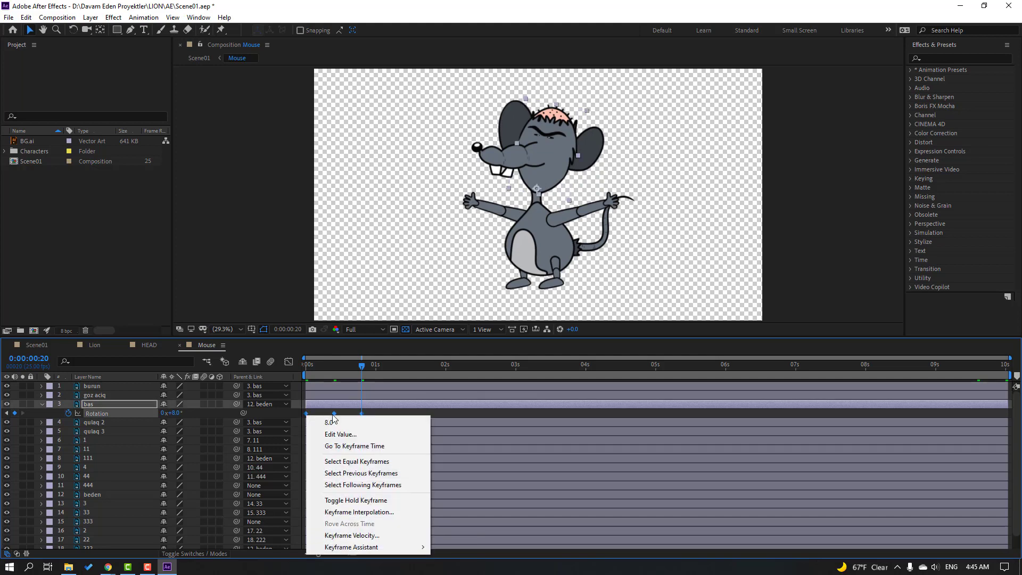
mouse_move(373, 546)
click(461, 476)
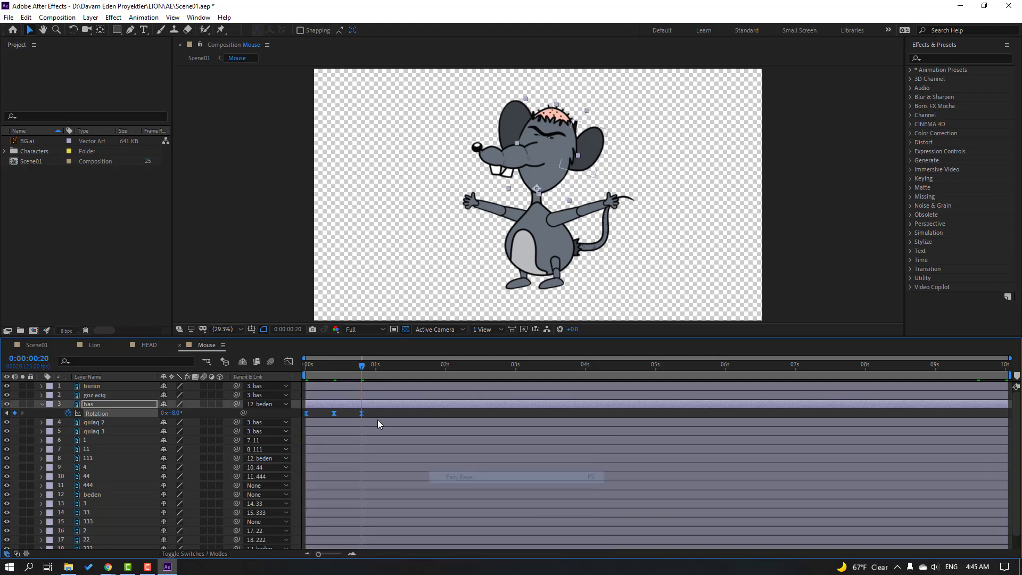
click(382, 415)
key(n)
key(space)
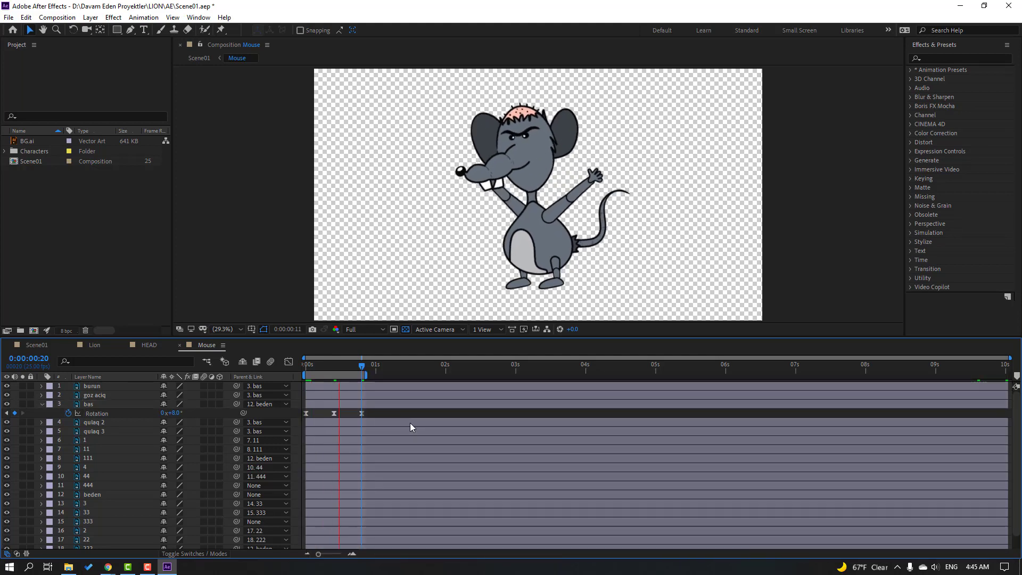
key(space)
key(Home)
Add the expression loopOutDuration(type = "cycle", duration = 0) to the bas layer's rotation and collapse the layer.
alt+click(69, 414)
click(200, 422)
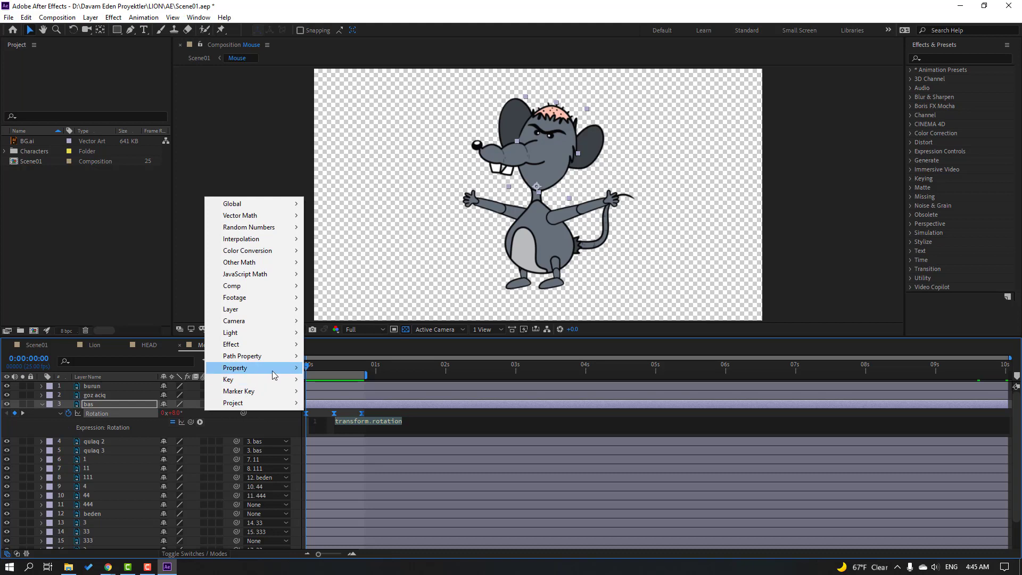
mouse_move(250, 367)
click(425, 262)
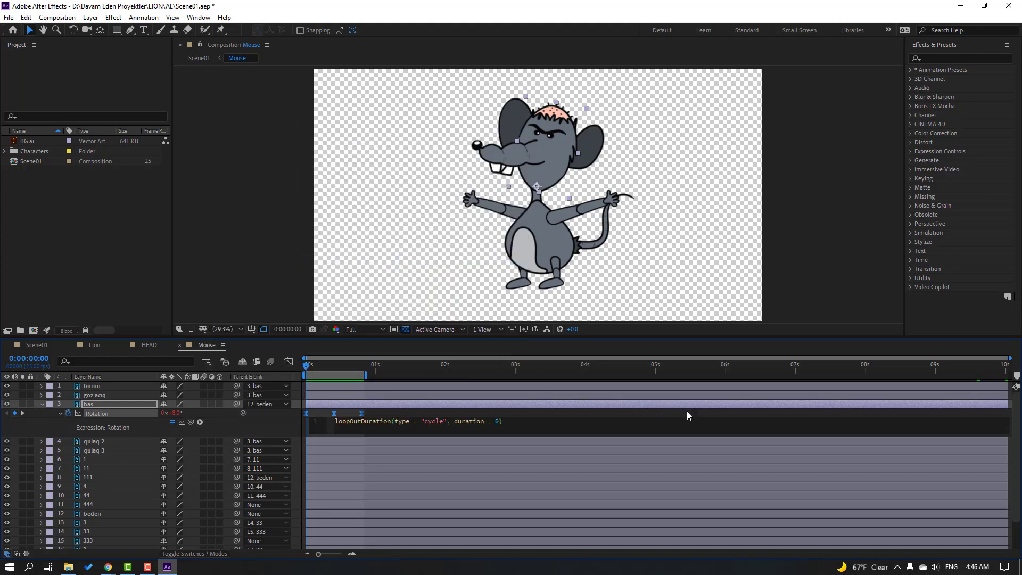
click(716, 414)
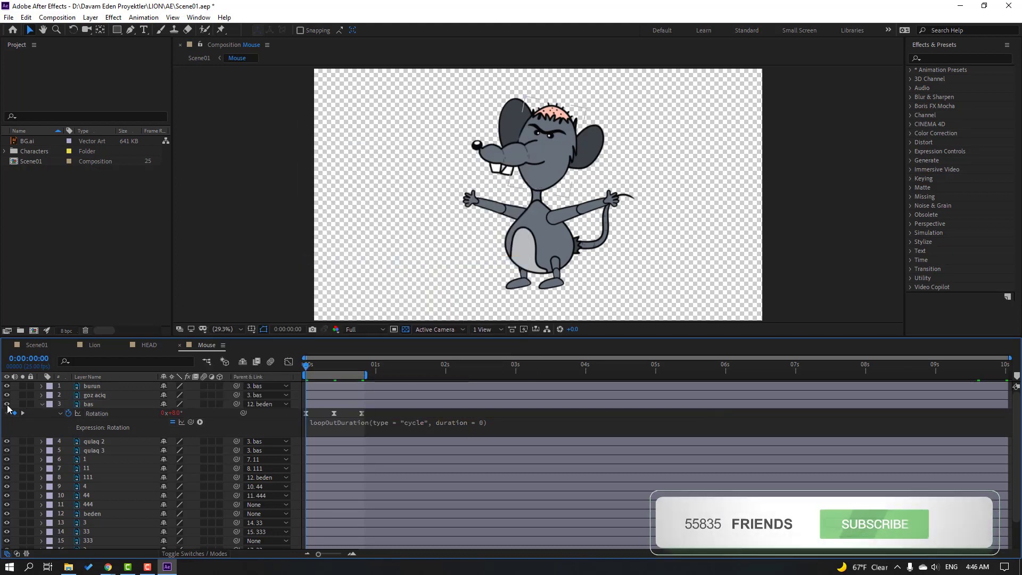
click(42, 404)
Keyframe the burun layer's rotation at 18° on frame 0 and -7° on frame 10, and copy the first keyframe to frame 20.
click(92, 386)
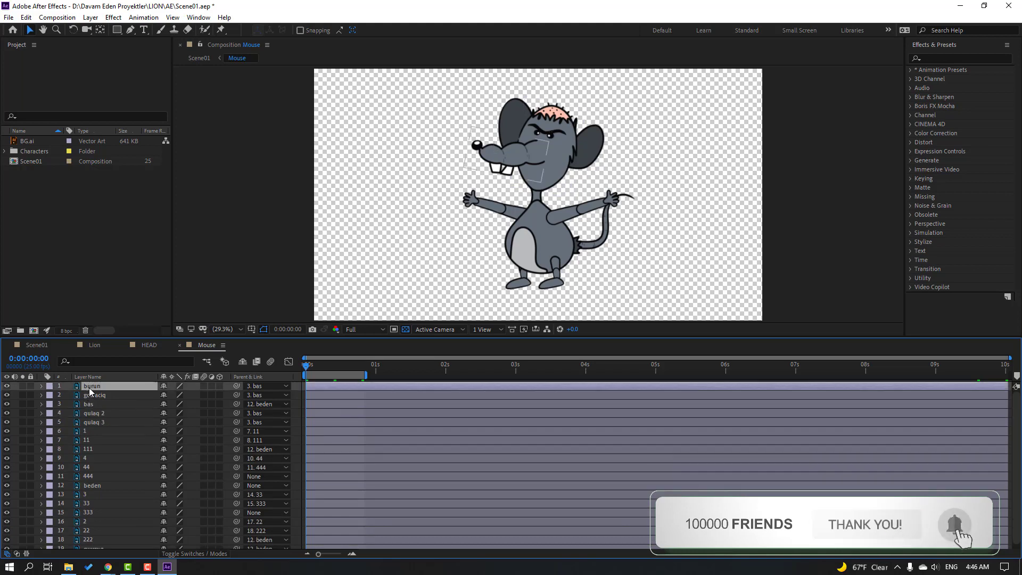
click(21, 386)
key(r)
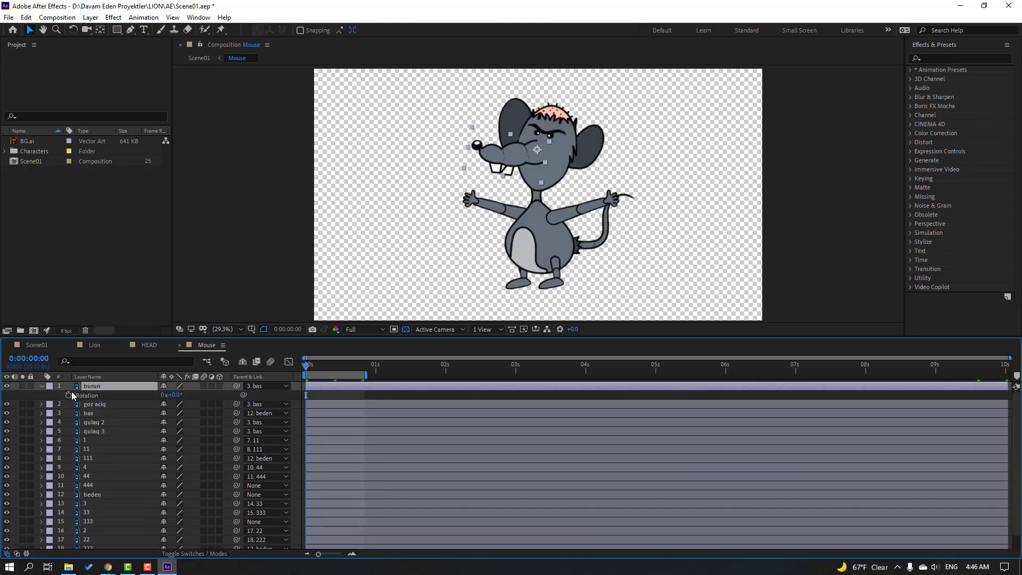
drag(175, 394, 163, 396)
key(space)
key(space)
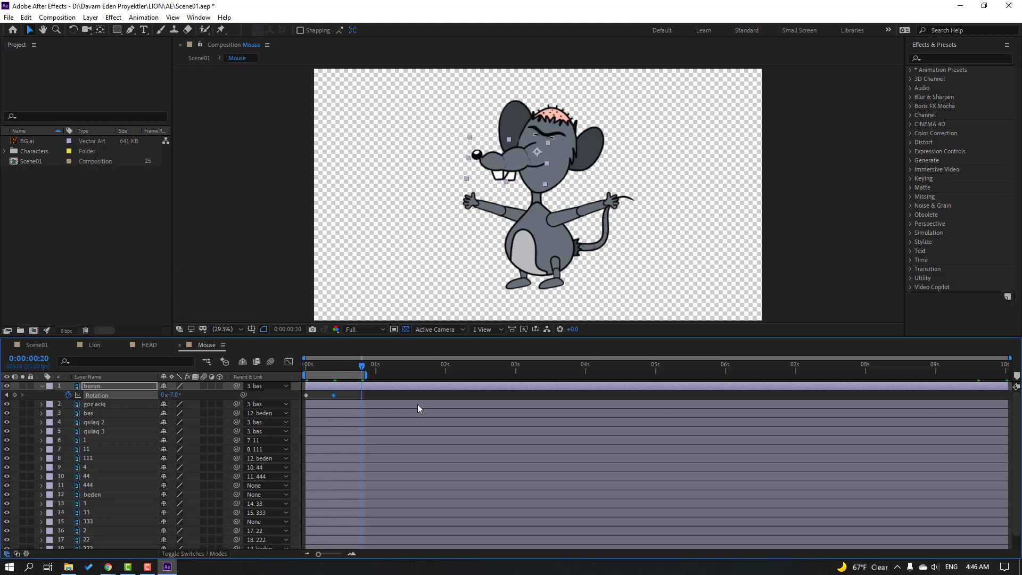
click(306, 395)
key(ctrl+v)
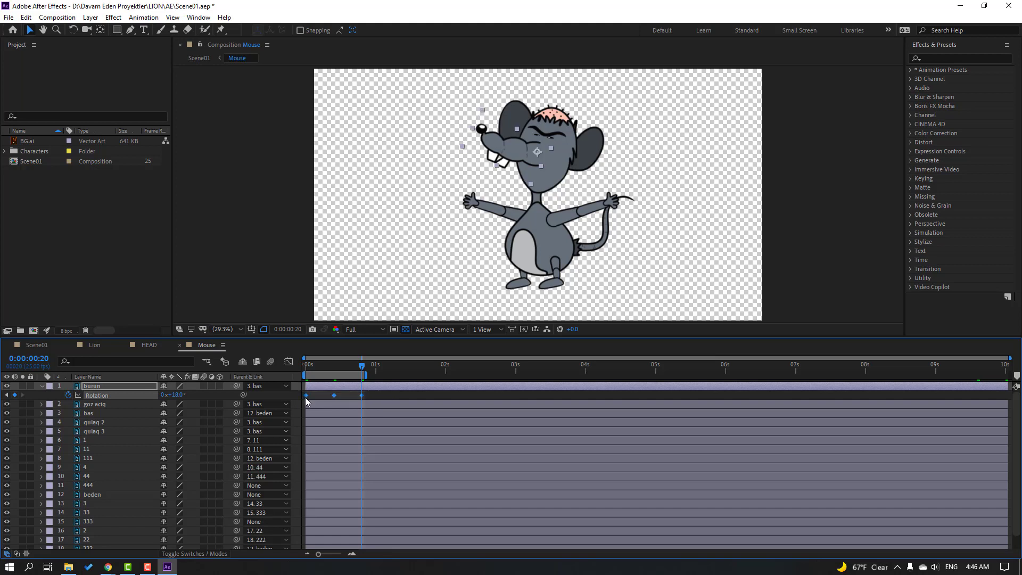
Apply Easy Ease to the three burun rotation keyframes, preview the nose motion, and return to the start of the composition.
right_click(306, 395)
mouse_move(383, 529)
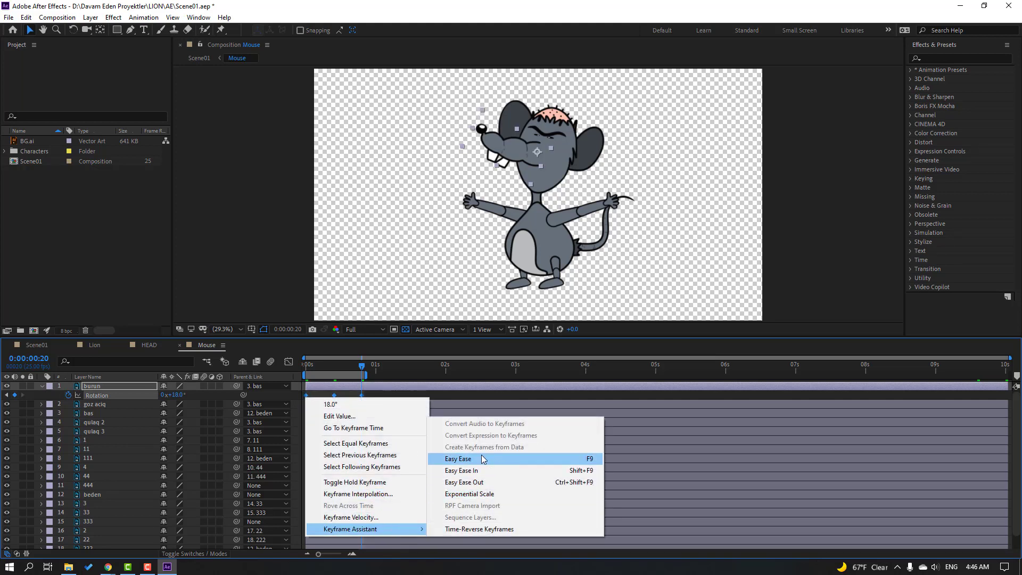
click(457, 458)
click(413, 398)
key(space)
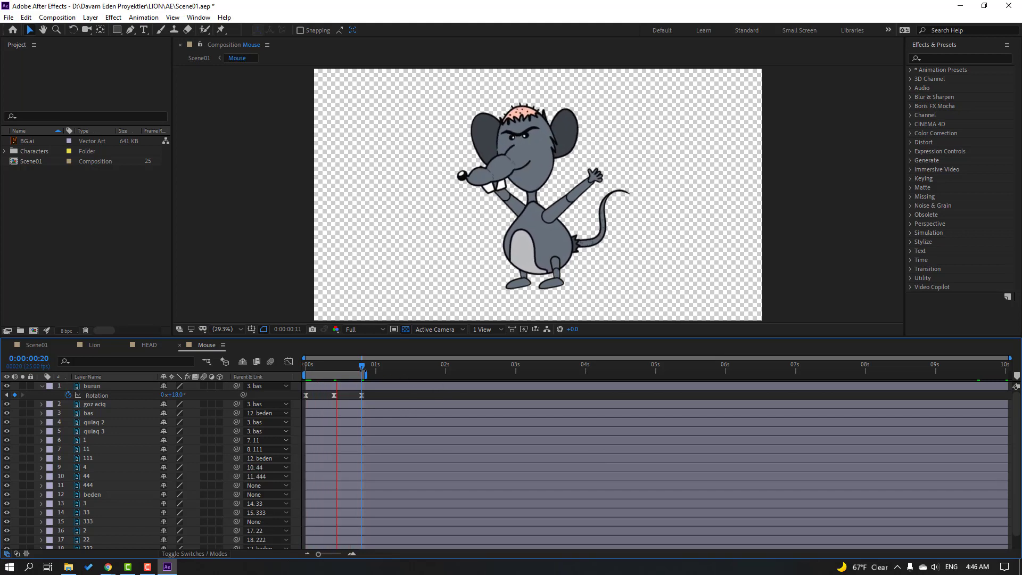
drag(359, 365, 283, 365)
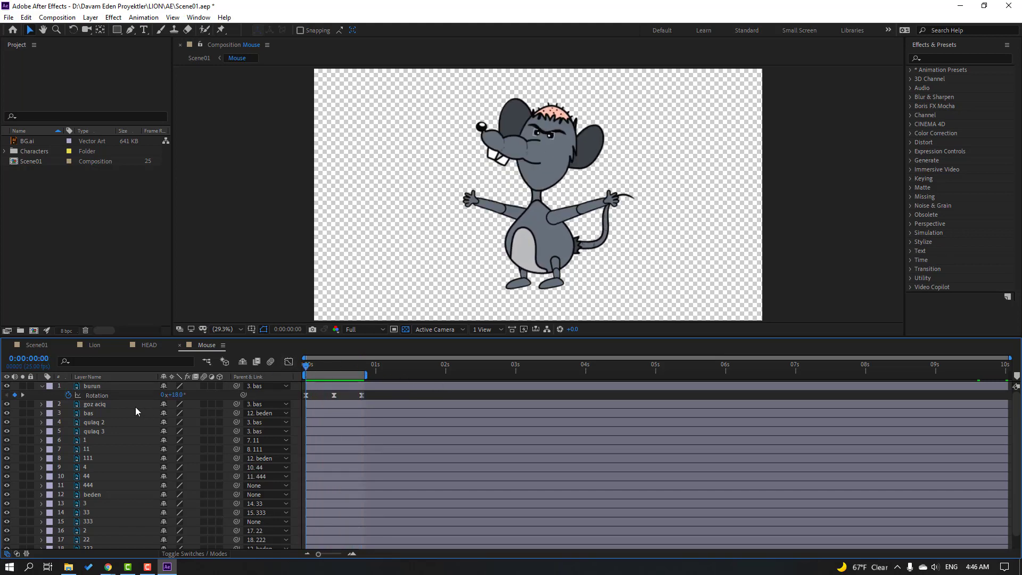
Add the expression loopOutDuration(type = "cycle", duration = 0) to the burun layer's rotation and collapse the layer.
alt+click(68, 395)
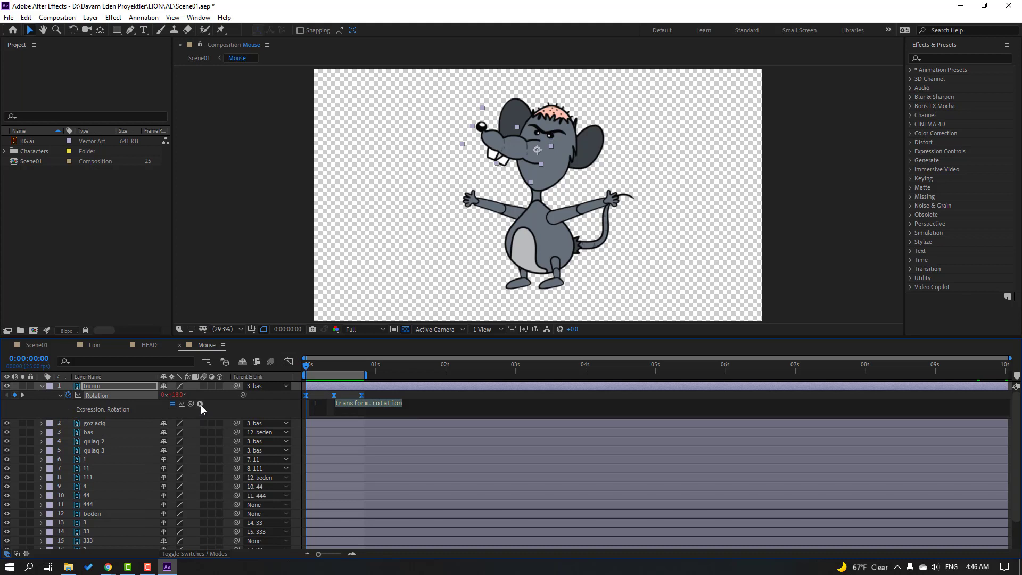
click(200, 404)
mouse_move(245, 350)
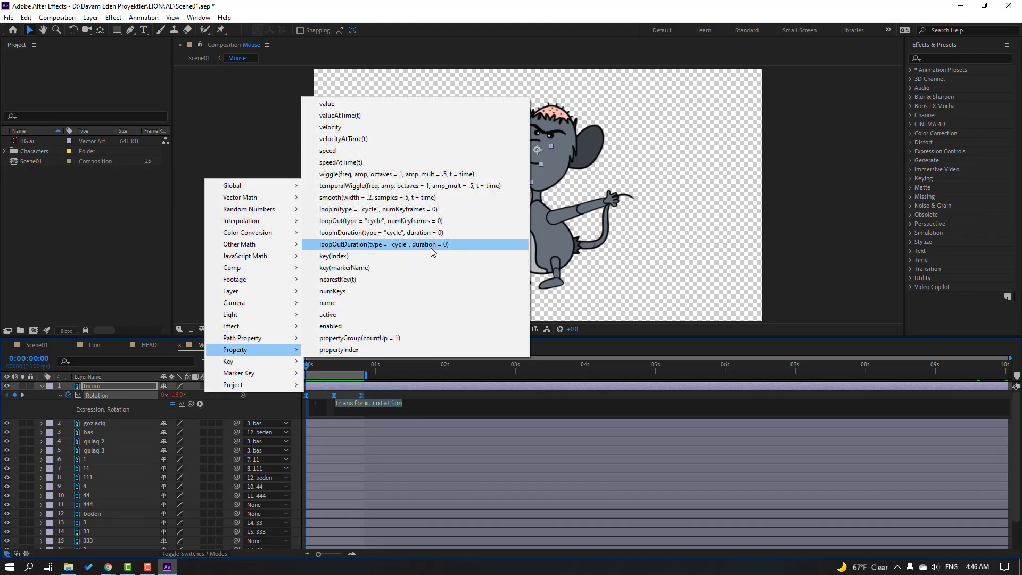
click(432, 246)
click(620, 395)
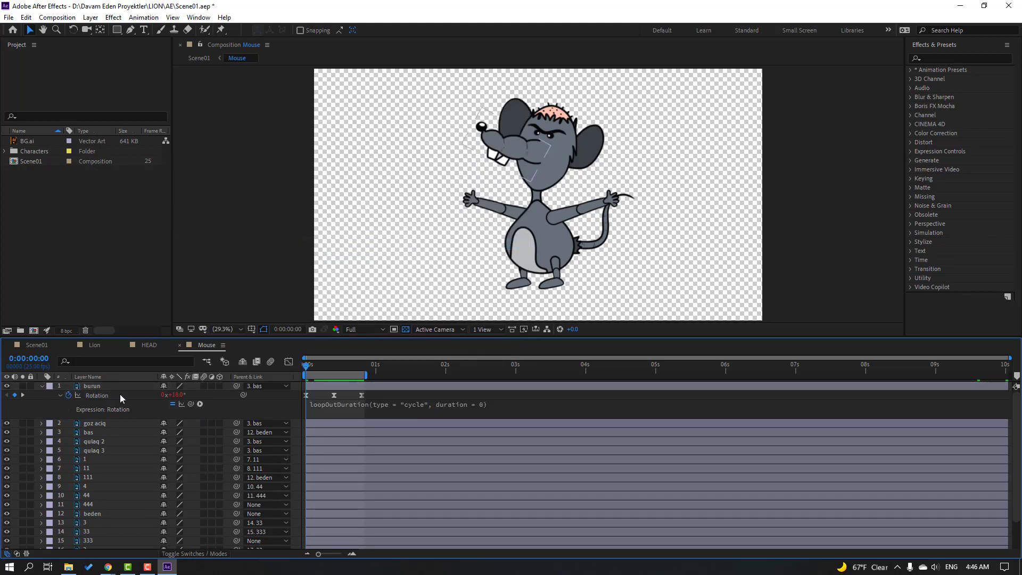
click(41, 386)
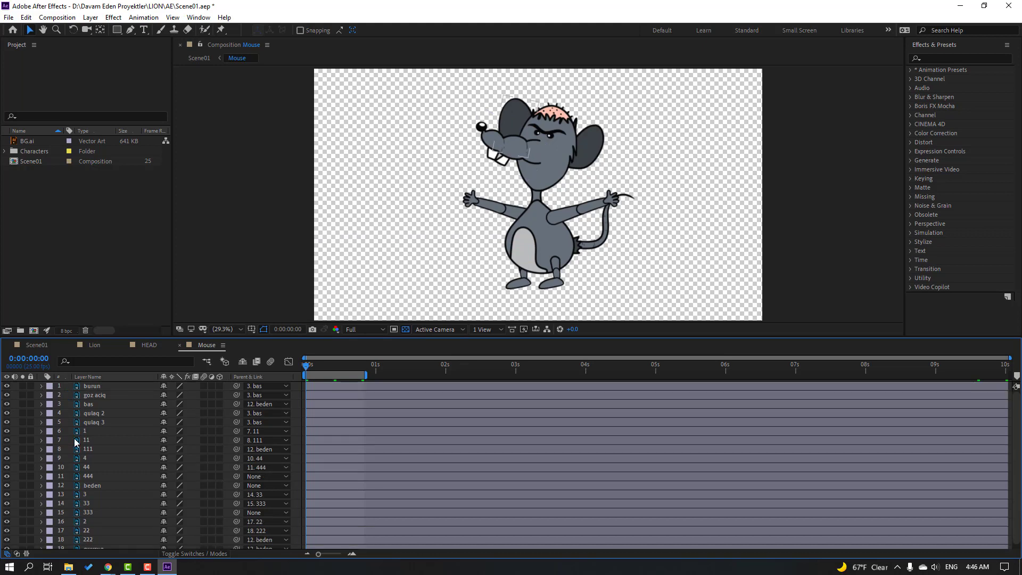
Keyframe rotation on frames 0 and 10, using 24° and -10° for qulaq 2, and -23° and 1° for qulaq 3.
click(105, 414)
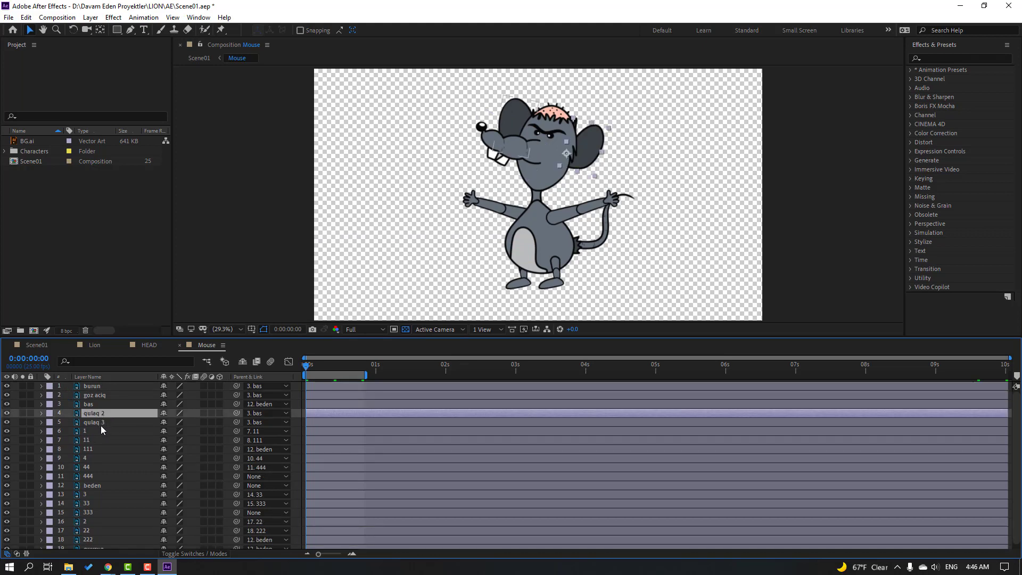
shift+click(104, 423)
key(r)
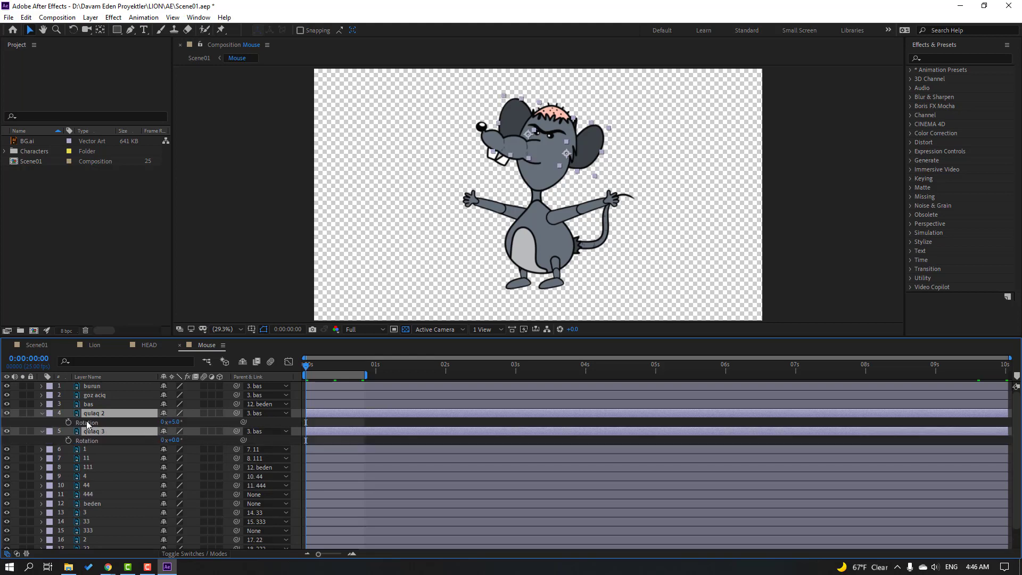
click(68, 422)
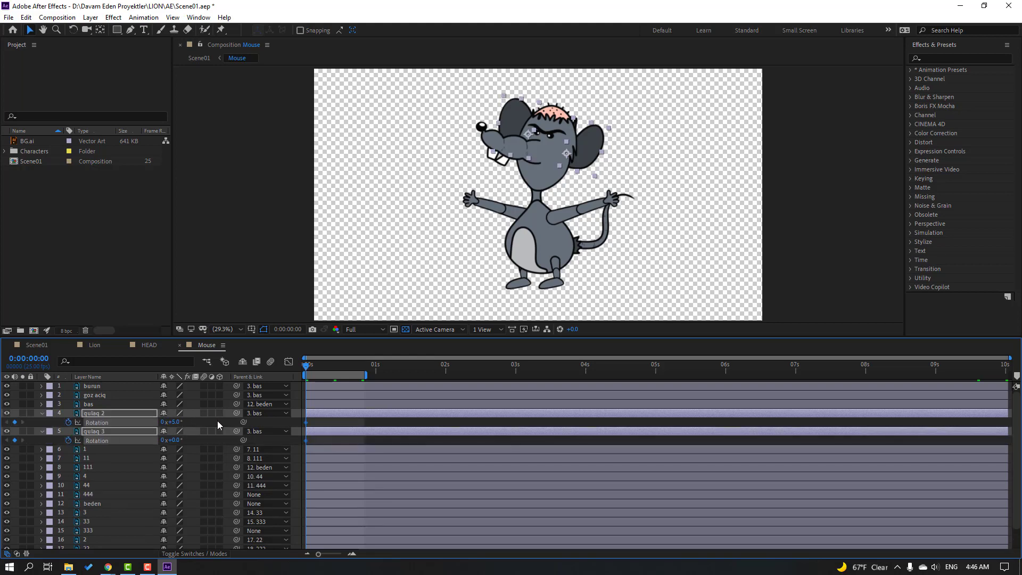
click(206, 423)
drag(171, 422, 205, 440)
key(shift+Page_Down)
Copy the first rotation keyframes of qulaq 2 and qulaq 3 to frame 20.
key(shift+Page_Down)
click(306, 422)
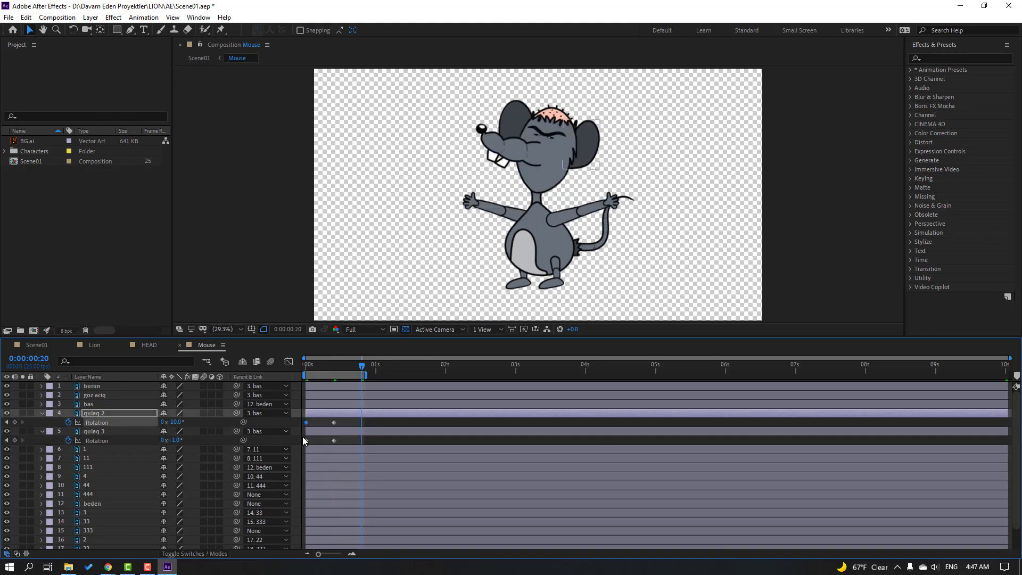
key(ctrl+c)
key(ctrl+v)
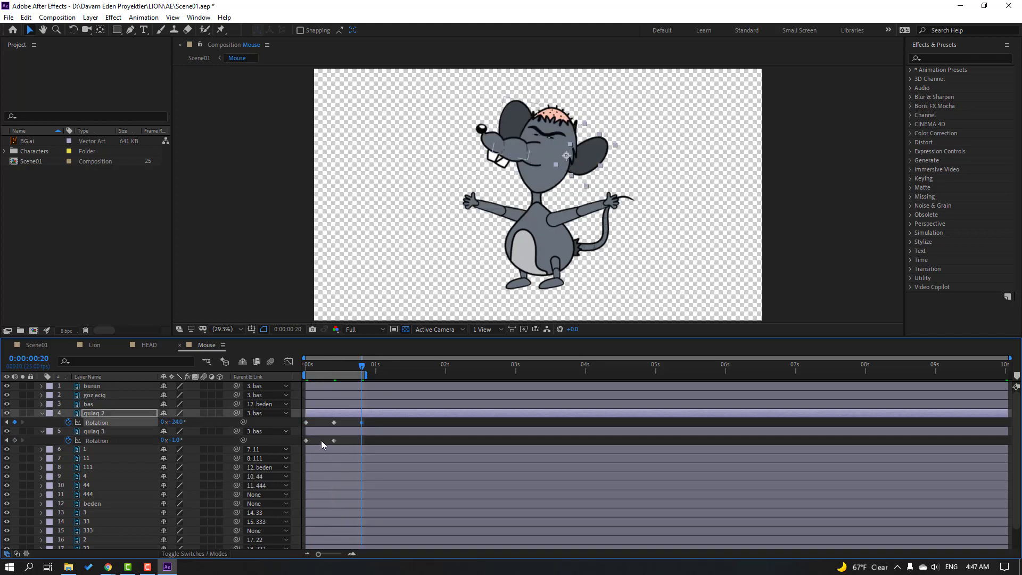
click(306, 440)
key(ctrl+c)
key(ctrl+v)
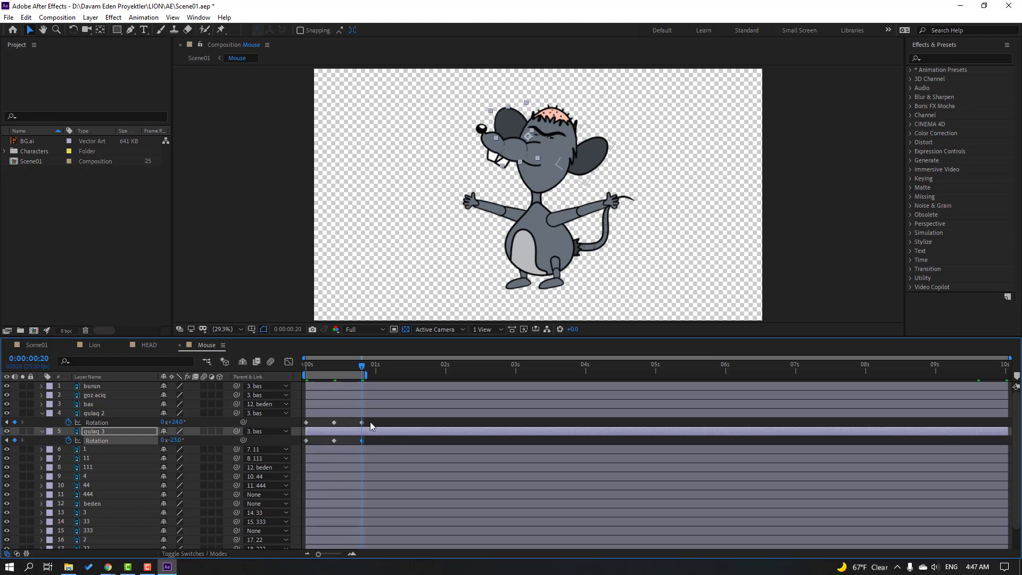
Apply Easy Ease to all rotation keyframes of qulaq 2 and qulaq 3 and preview the ear motion.
drag(377, 420, 306, 447)
right_click(307, 441)
mouse_move(378, 436)
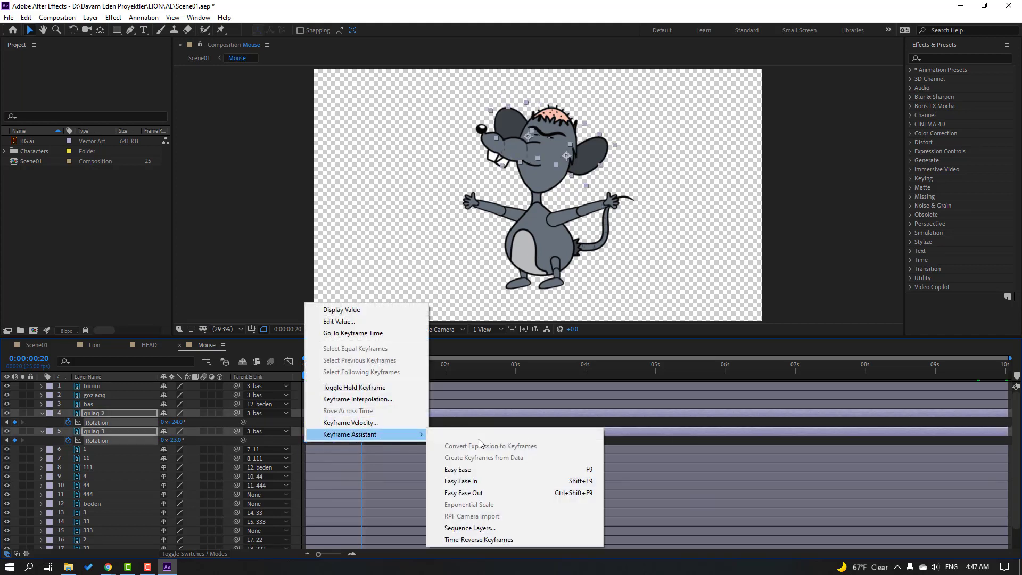
click(467, 472)
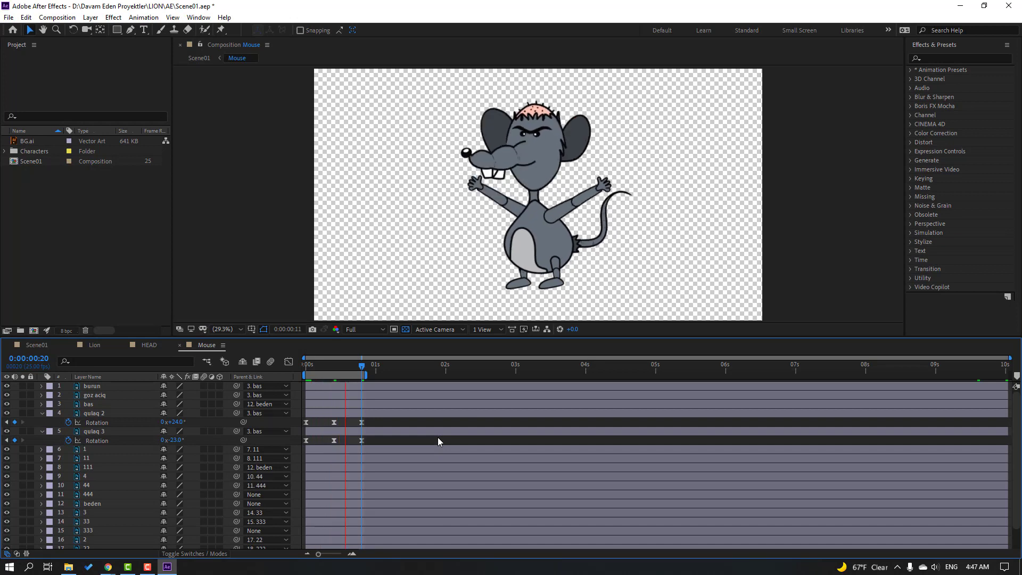
key(space)
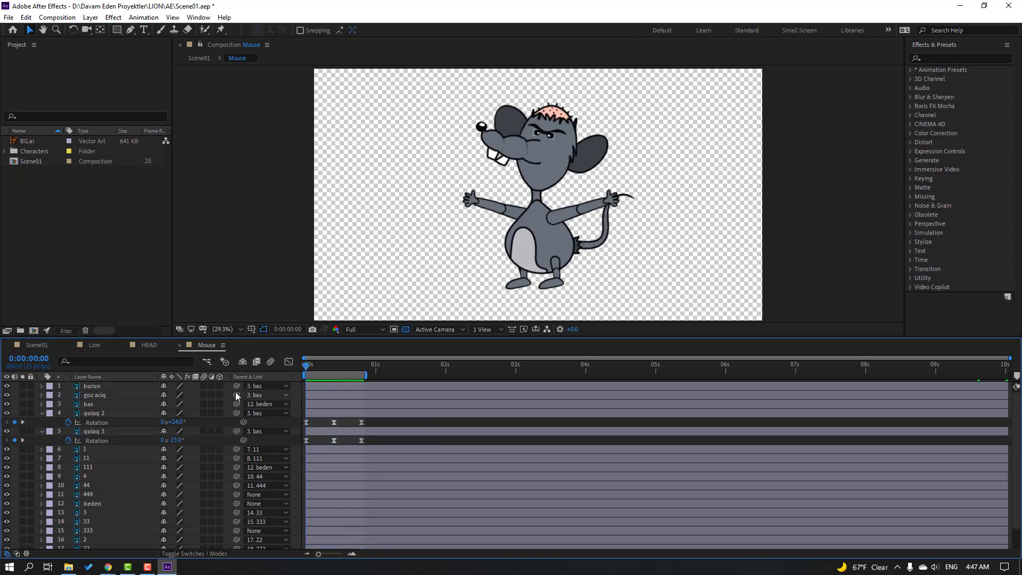
Add the expression loopOutDuration(type = "cycle", duration = 0) to the rotation of the qulaq 2 layer.
alt+click(69, 423)
click(199, 430)
mouse_move(255, 376)
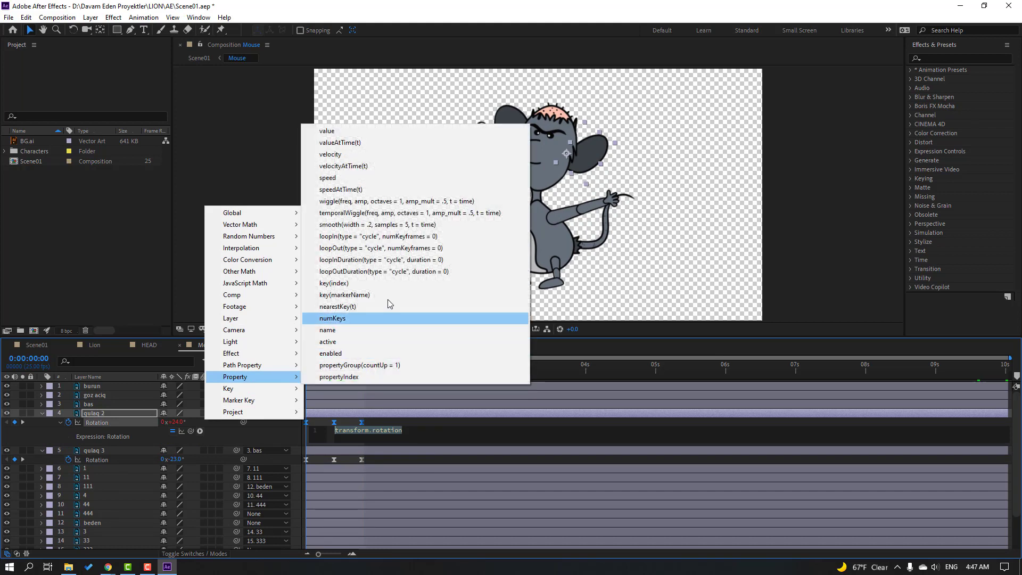
click(400, 271)
click(720, 420)
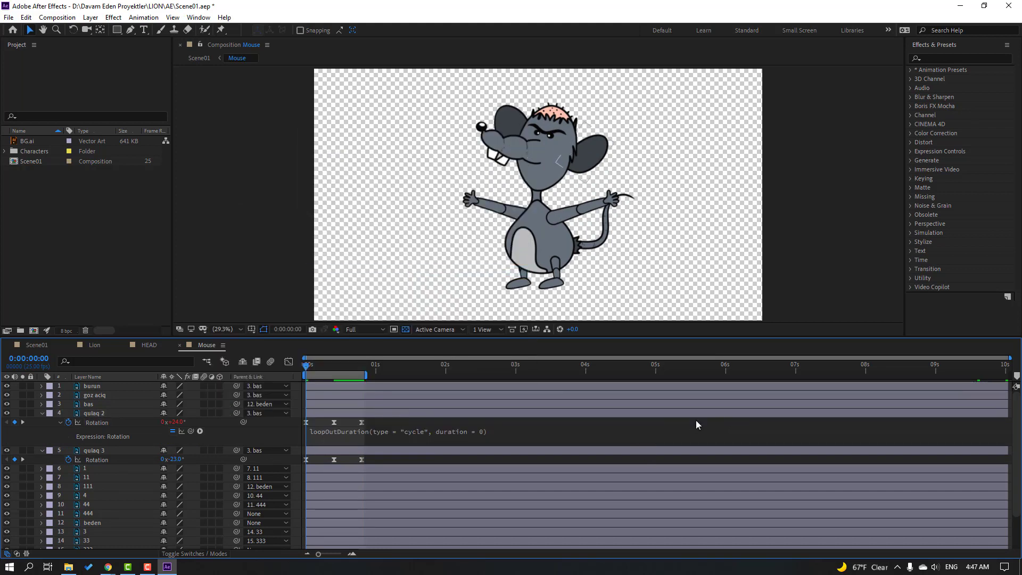
Add the expression loopOutDuration(type = "cycle", duration = 0) to the rotation of qulaq 3 and collapse both ear layers.
alt+click(69, 459)
click(199, 468)
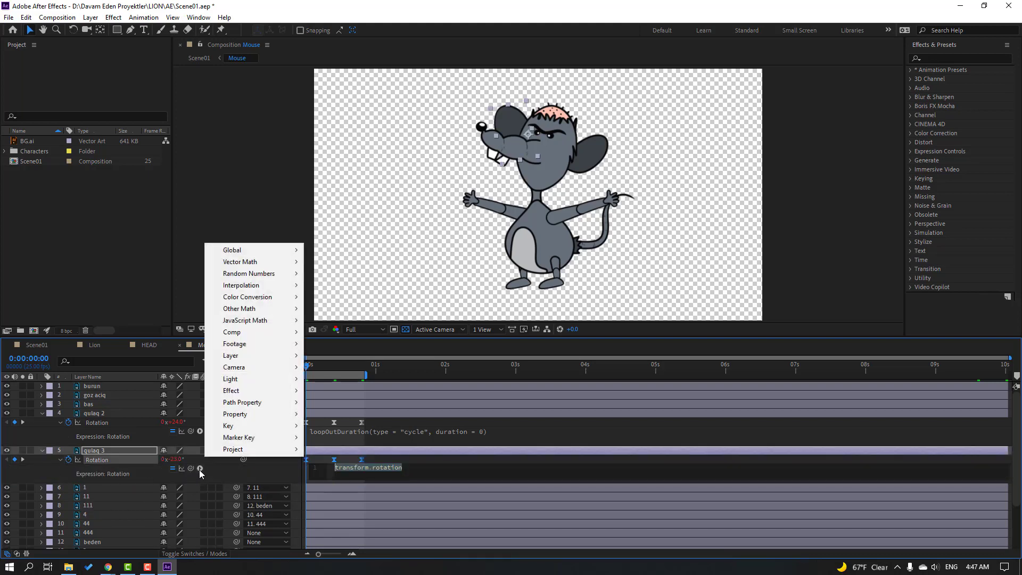
mouse_move(275, 423)
click(414, 311)
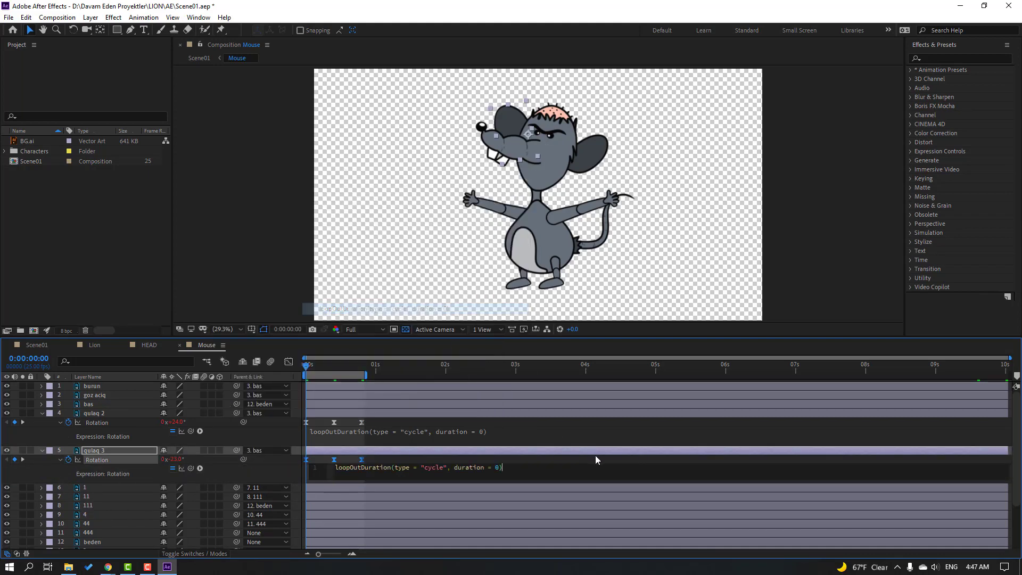
click(563, 458)
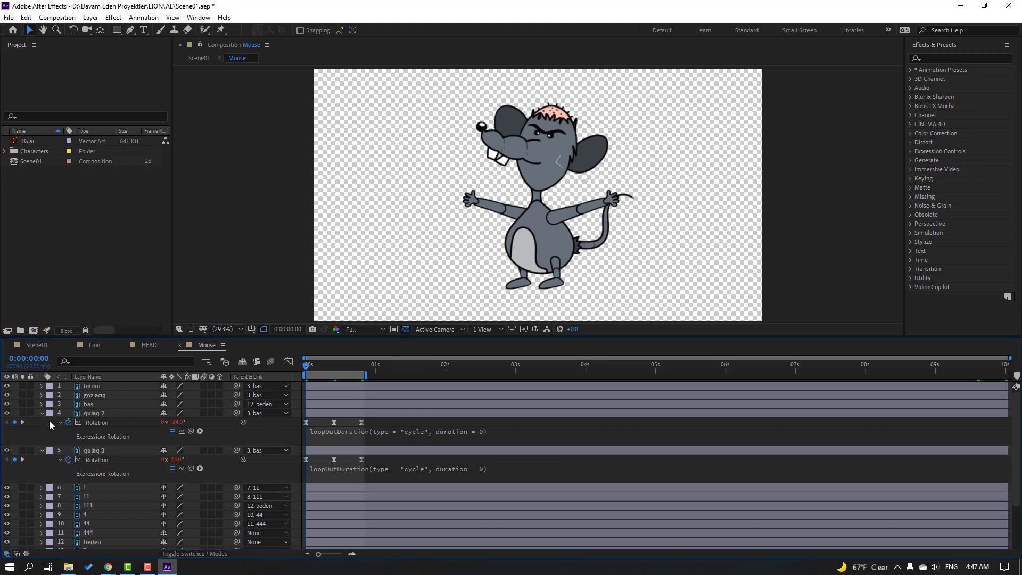
key(u)
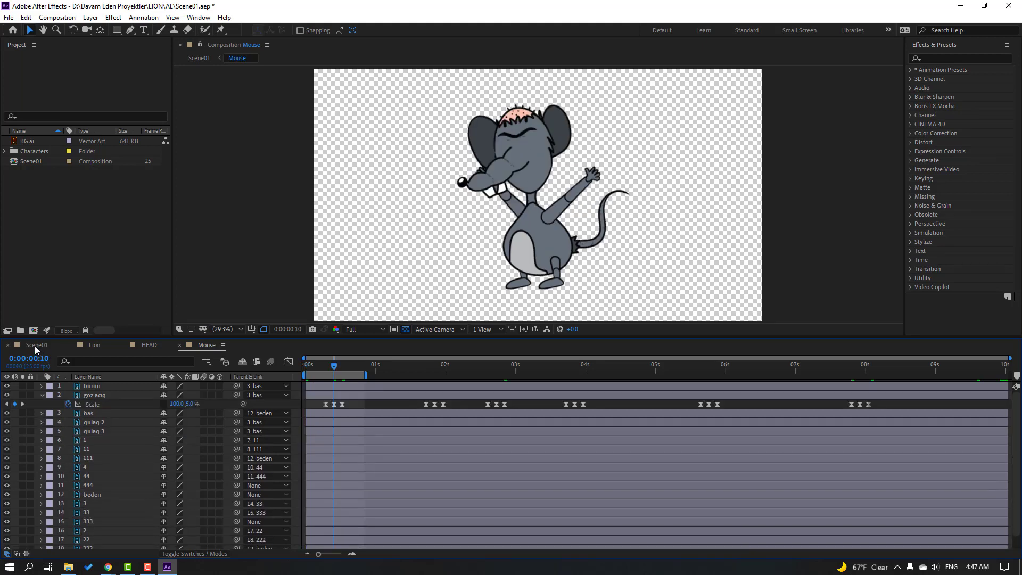
Preview the Scene01 composition, ending its work area just past 3 seconds, and save the project.
click(35, 346)
key(space)
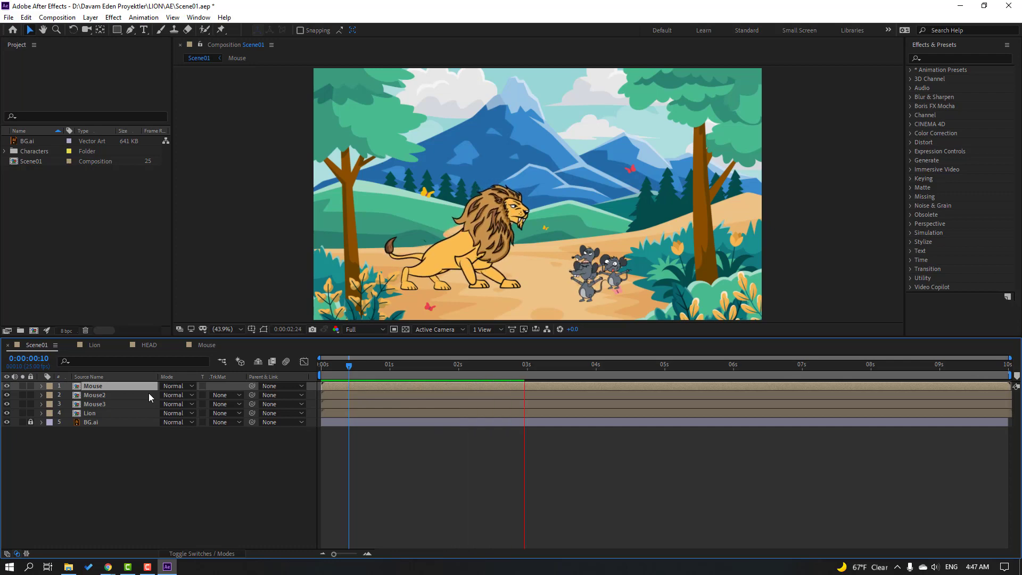
key(space)
key(n)
key(Home)
key(ctrl+s)
Open the Mouse2 composition from Scene01 and bring the whole second mouse into view.
click(198, 347)
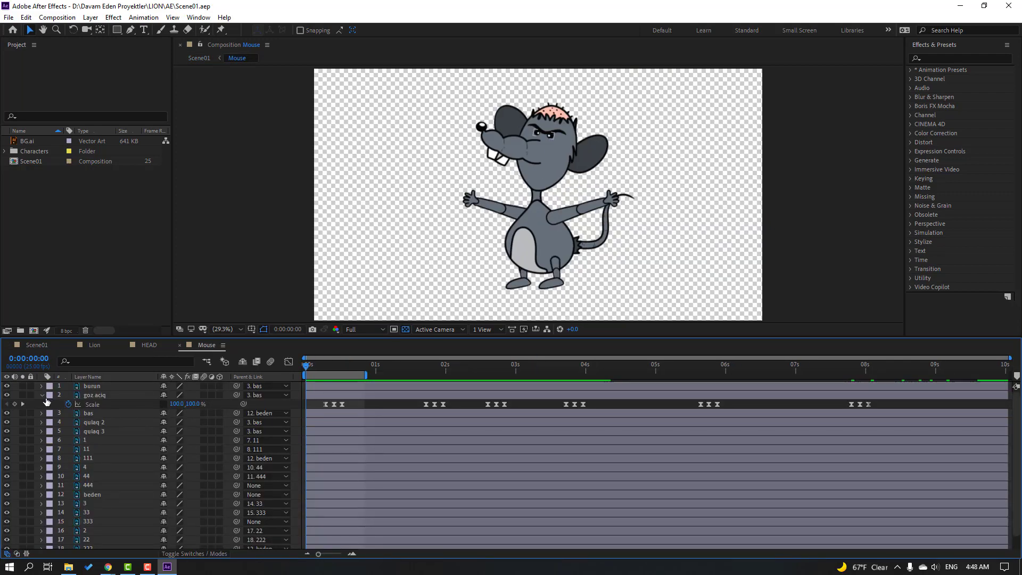
click(37, 346)
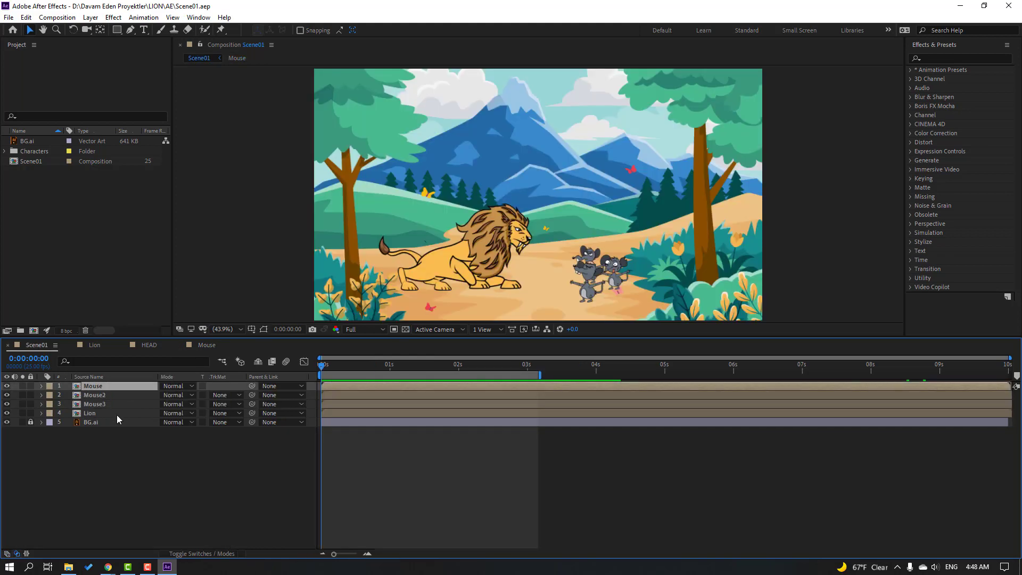
double_click(96, 396)
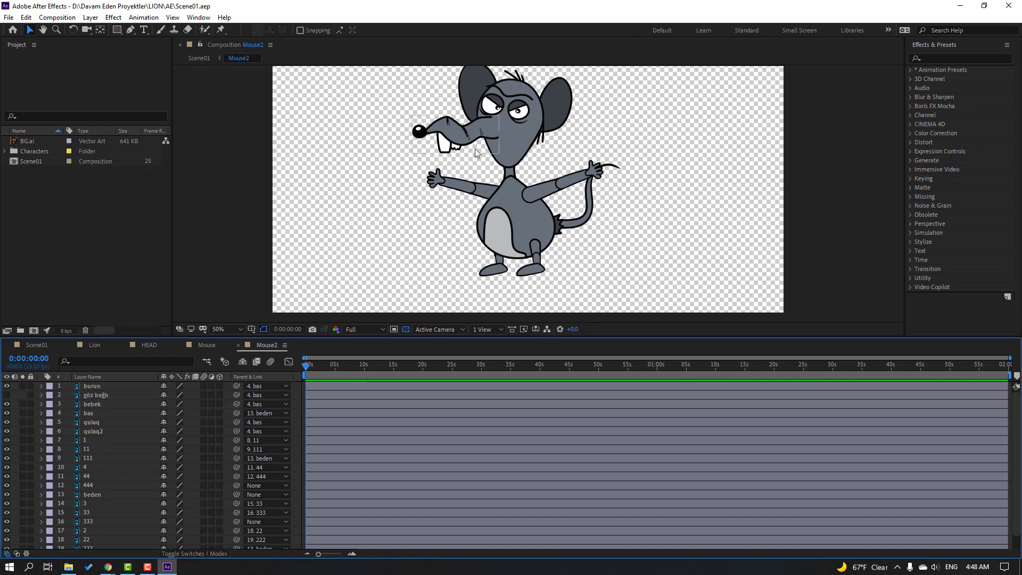
click(401, 169)
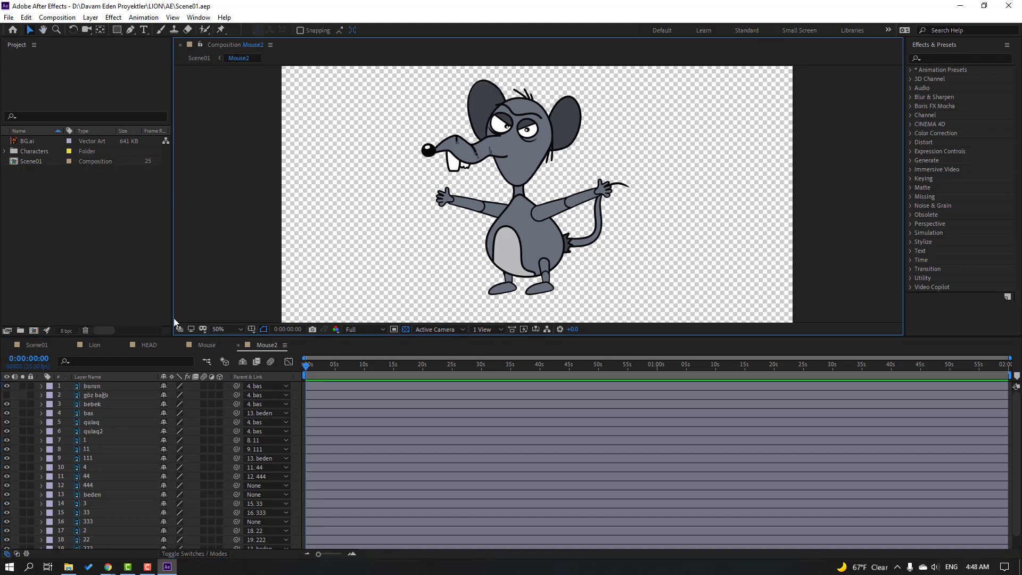